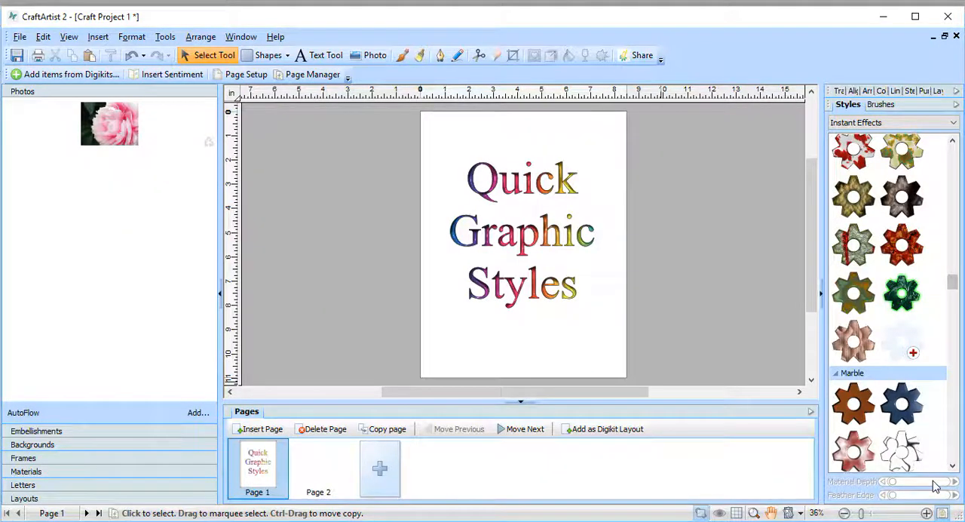
Step: Place the pink flower photo on page 2 and size it to about 4.8 by 6.4 in within the page's upper half
{"action": "left_click", "coordinate": [318, 468]}
{"action": "left_click_drag", "start_coordinate": [102, 137], "coordinate": [569, 279]}
{"action": "left_click_drag", "start_coordinate": [544, 172], "coordinate": [626, 257]}
{"action": "left_click_drag", "start_coordinate": [553, 304], "coordinate": [531, 259]}
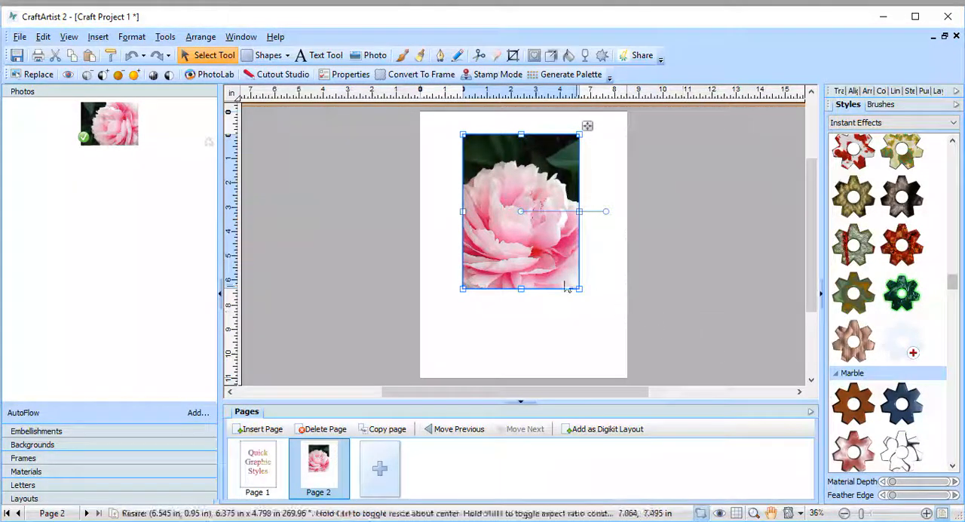
Step: Examine which graphic style properties are offered for the unconverted flower photo, without creating a style
{"action": "right_click", "coordinate": [519, 257]}
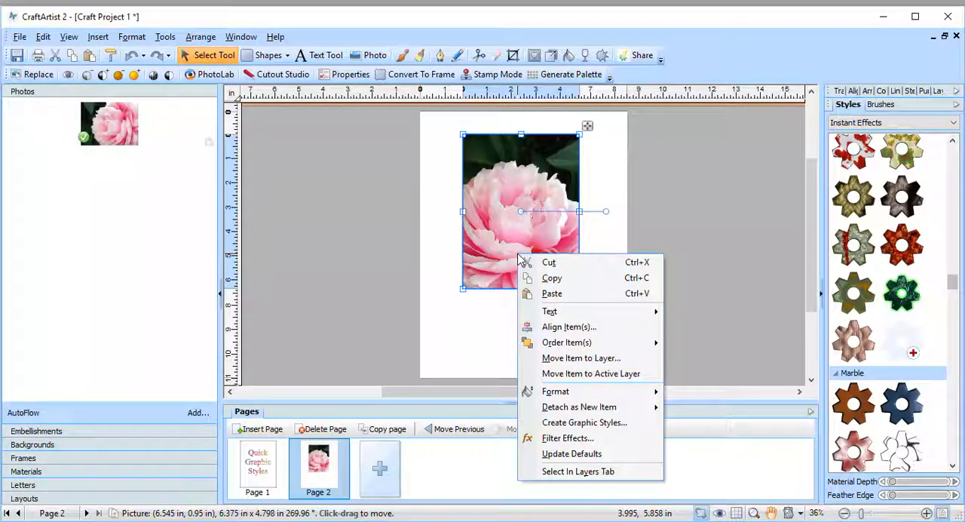
{"action": "left_click", "coordinate": [643, 427]}
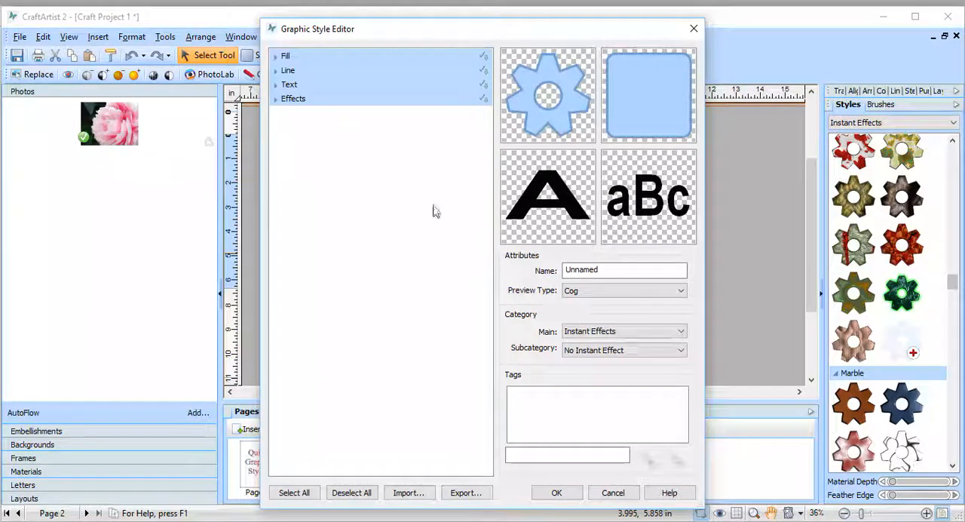
{"action": "left_click", "coordinate": [694, 30]}
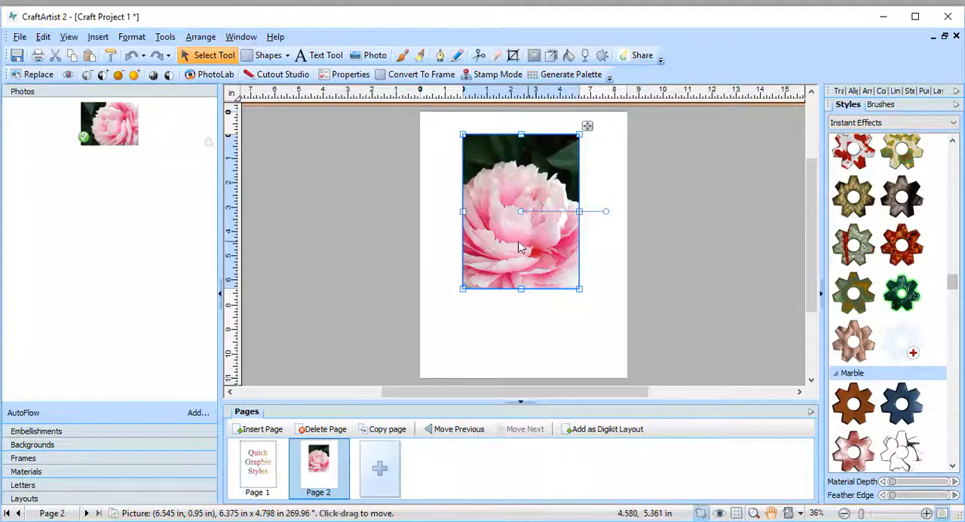
Step: Convert the flower photo to curves and display its color settings
{"action": "left_click", "coordinate": [166, 38]}
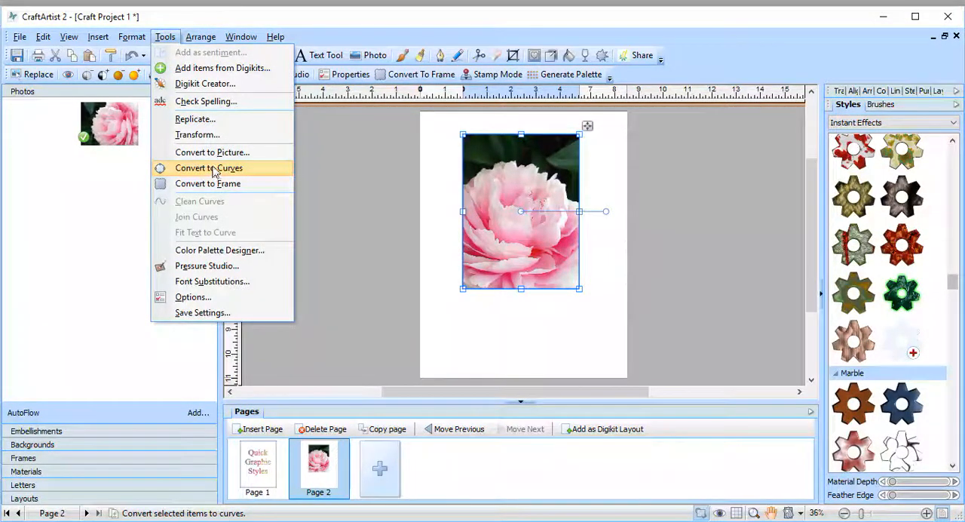
{"action": "left_click", "coordinate": [214, 172]}
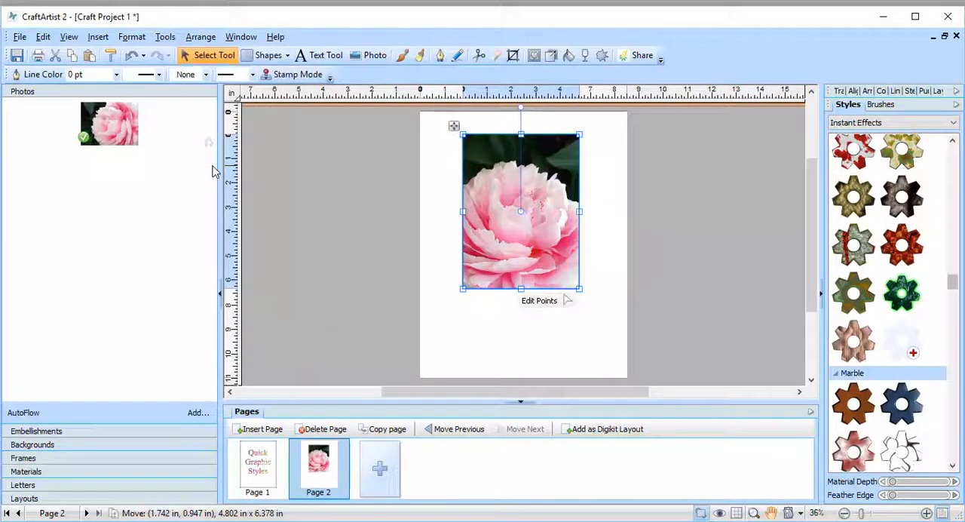
{"action": "left_click", "coordinate": [880, 92]}
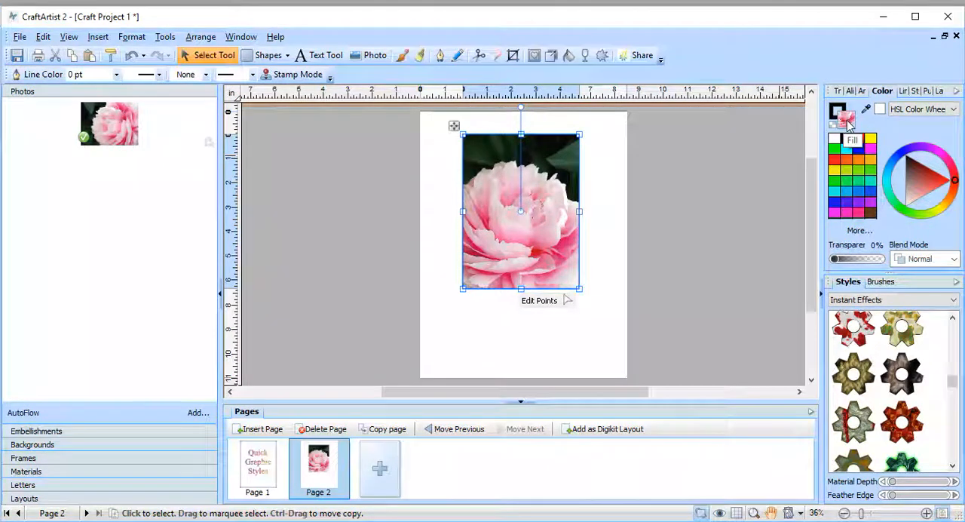
Step: Examine the fill properties and previews for the converted flower in the Graphic Style Editor, without saving a style
{"action": "right_click", "coordinate": [554, 235]}
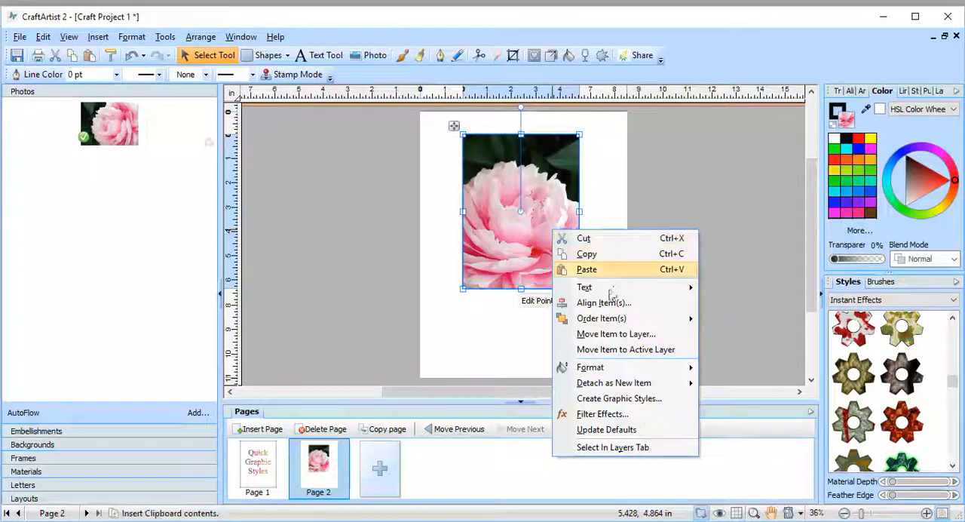
{"action": "left_click", "coordinate": [610, 400]}
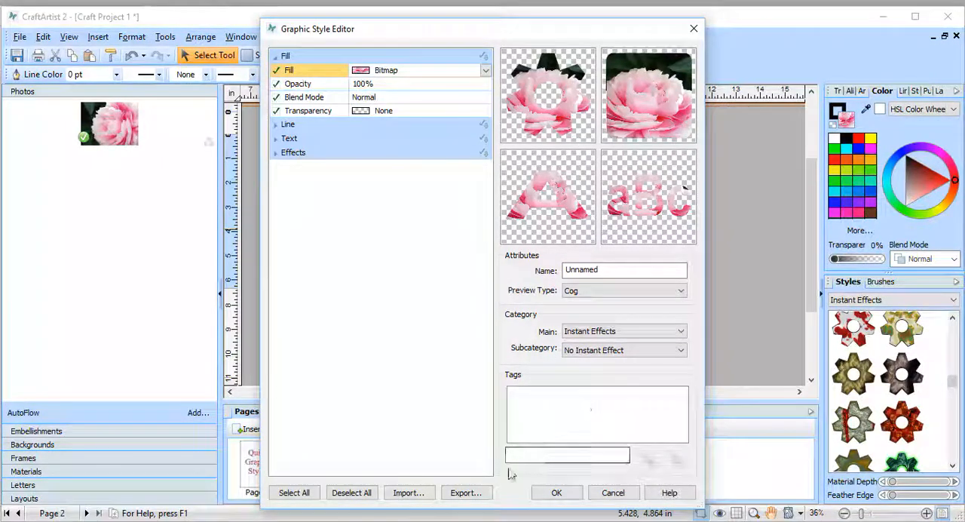
{"action": "left_click", "coordinate": [613, 492]}
Step: Shift the flower shape partly off the page and draw an ellipse about 5.4 by 5.8 in beside it
{"action": "left_click_drag", "start_coordinate": [513, 211], "coordinate": [439, 212]}
{"action": "left_click", "coordinate": [286, 55]}
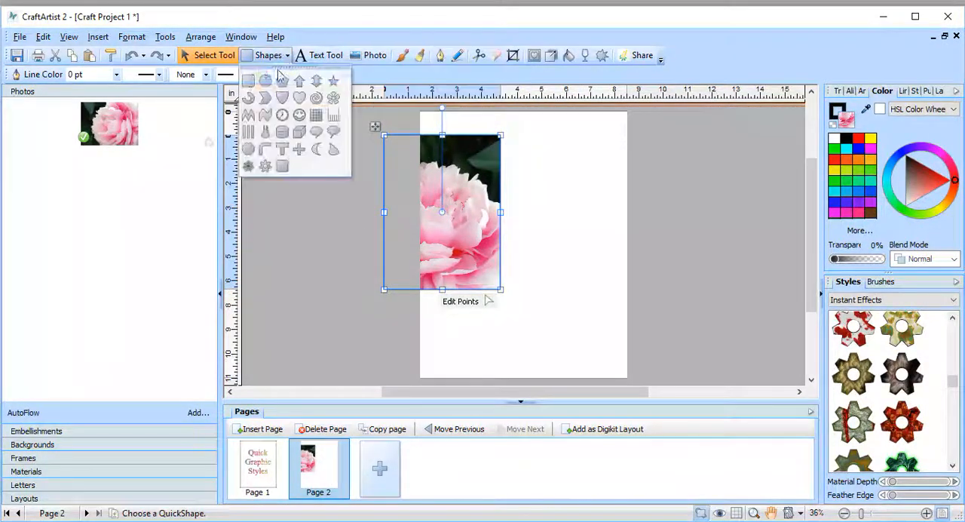
{"action": "left_click", "coordinate": [265, 80]}
{"action": "left_click_drag", "start_coordinate": [511, 126], "coordinate": [645, 269]}
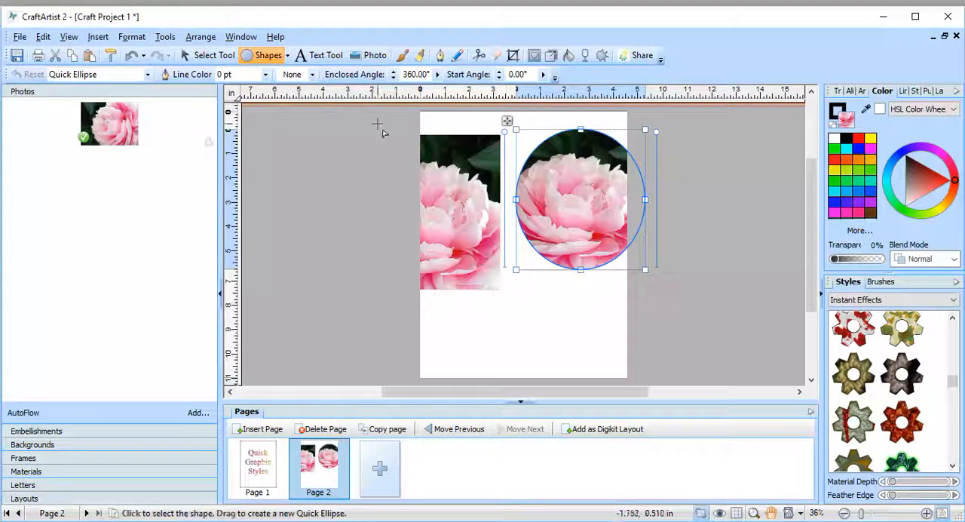
Step: Move the ellipse off the page and draw a five-point star about 8.3 in wide between the two shapes
{"action": "left_click", "coordinate": [287, 55]}
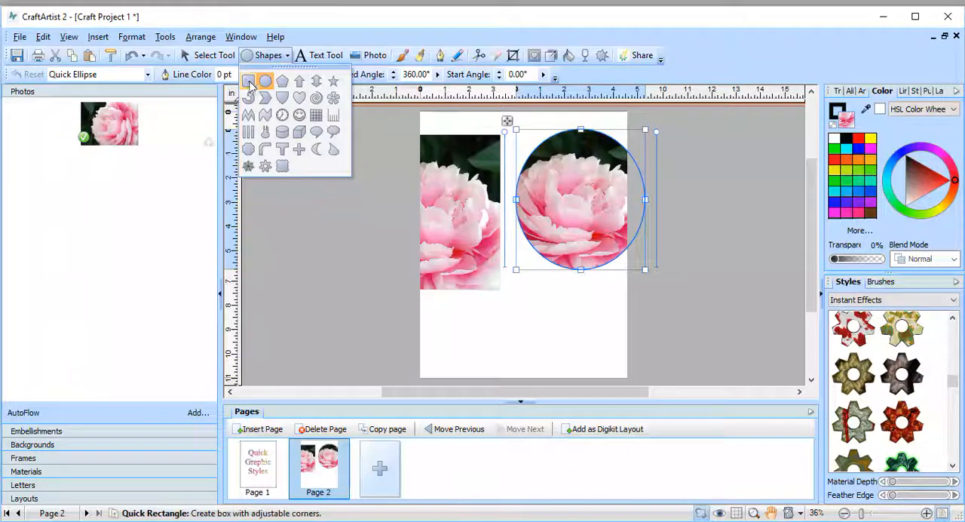
{"action": "left_click", "coordinate": [333, 80]}
{"action": "left_click_drag", "start_coordinate": [532, 281], "coordinate": [691, 276]}
{"action": "left_click_drag", "start_coordinate": [564, 202], "coordinate": [760, 386]}
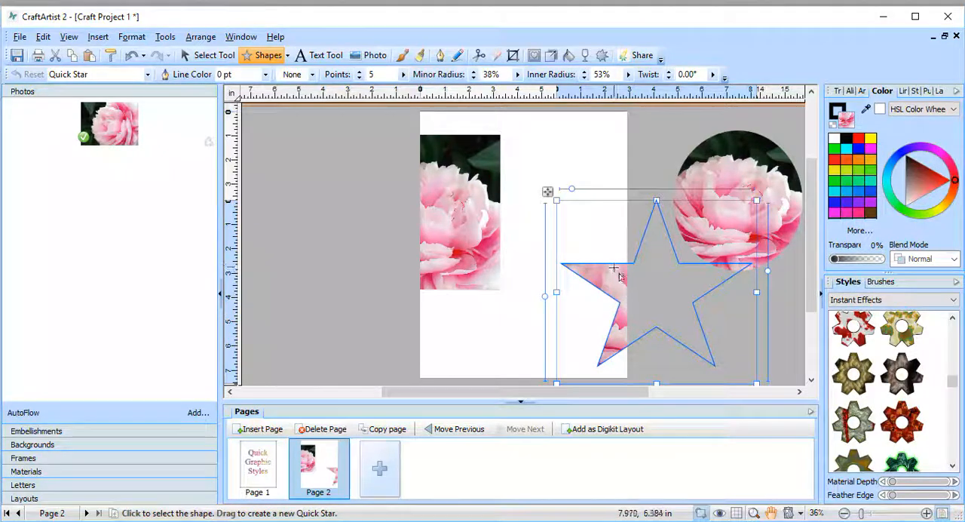
Step: Arrange the star on the page between the flower rectangle and the ellipse for comparison
{"action": "left_click", "coordinate": [205, 55]}
{"action": "left_click_drag", "start_coordinate": [597, 252], "coordinate": [573, 229]}
{"action": "left_click_drag", "start_coordinate": [739, 218], "coordinate": [720, 226]}
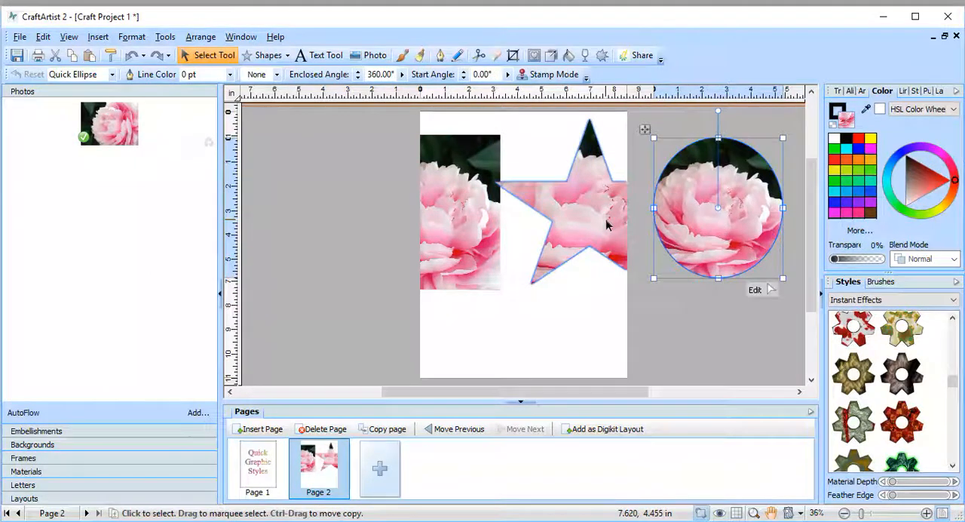
{"action": "left_click_drag", "start_coordinate": [605, 226], "coordinate": [586, 231]}
{"action": "left_click_drag", "start_coordinate": [718, 208], "coordinate": [684, 221]}
{"action": "left_click_drag", "start_coordinate": [590, 216], "coordinate": [594, 234]}
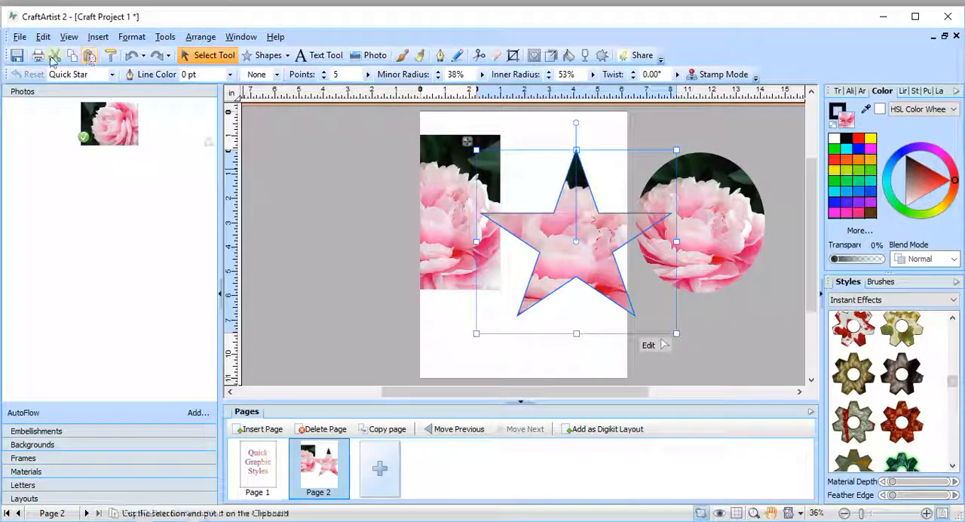
Step: Cut the star and the ellipse, and move the flower rectangle back to the middle of the page
{"action": "left_click", "coordinate": [55, 55]}
{"action": "left_click", "coordinate": [660, 227]}
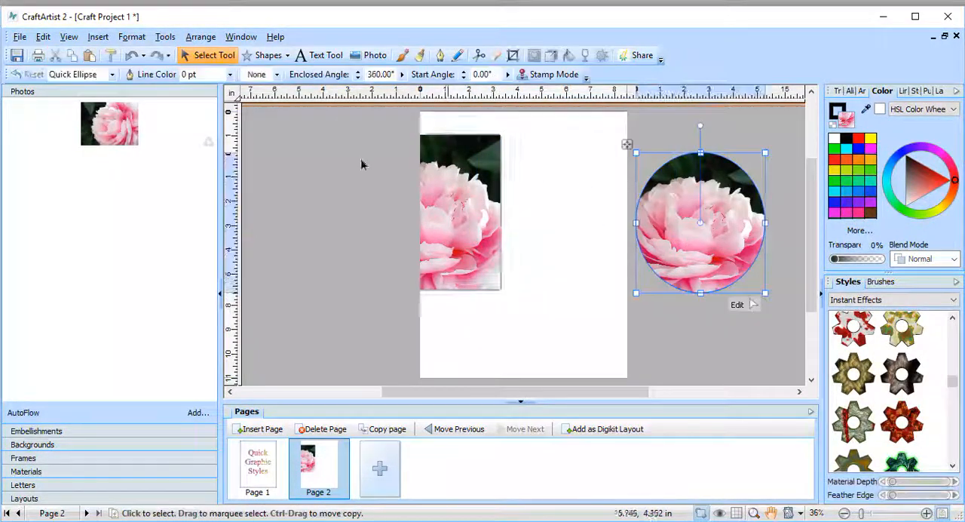
{"action": "left_click", "coordinate": [55, 57]}
{"action": "left_click_drag", "start_coordinate": [453, 215], "coordinate": [545, 185]}
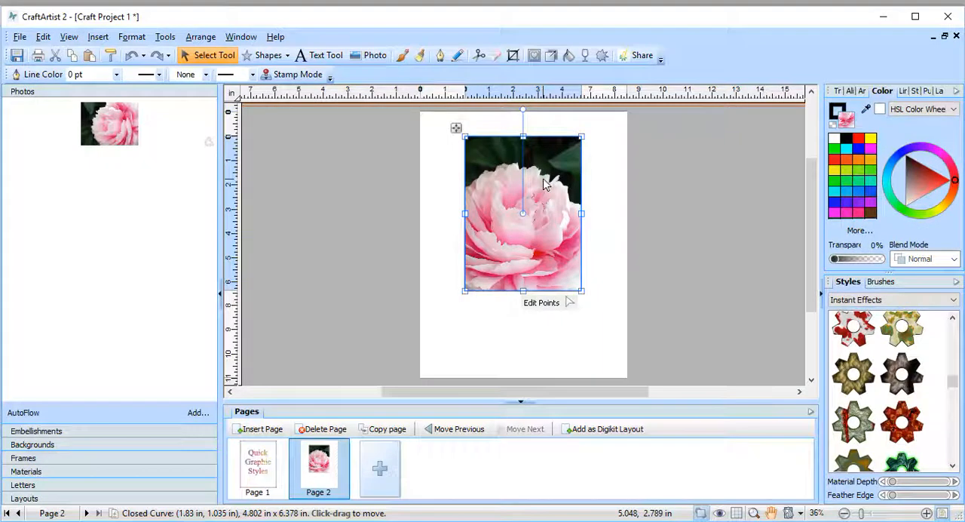
Step: Create a graphic style from the flower rectangle, named rose, in the personal styles category listed just above Glitters
{"action": "right_click", "coordinate": [541, 181]}
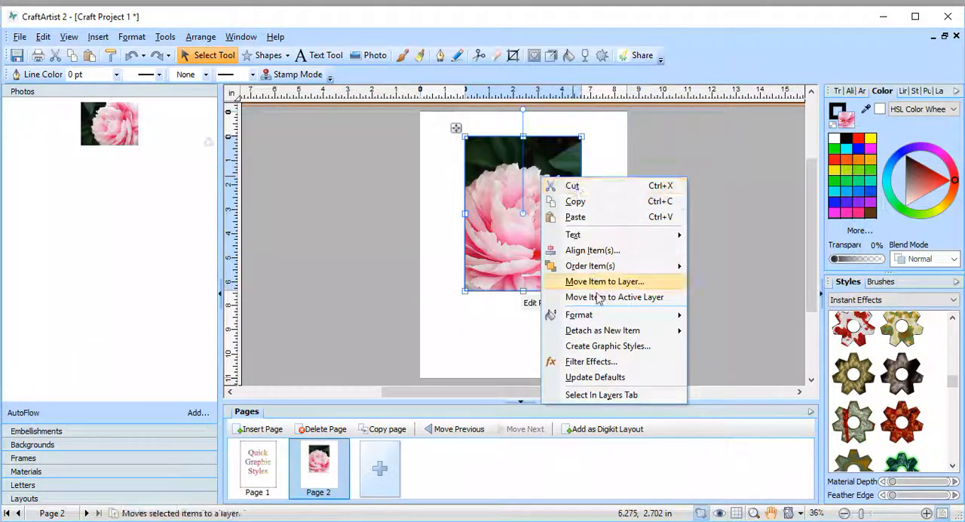
{"action": "left_click", "coordinate": [604, 349]}
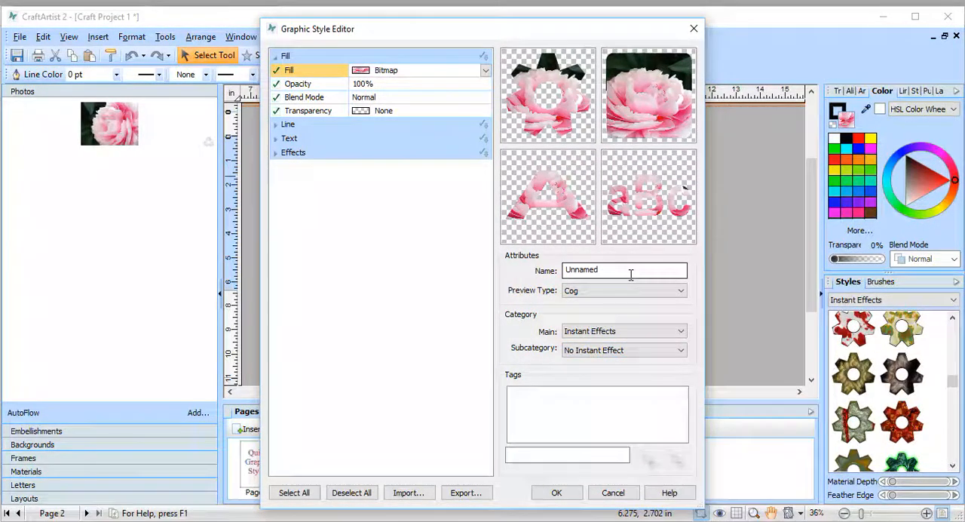
{"action": "left_click_drag", "start_coordinate": [631, 273], "coordinate": [544, 273]}
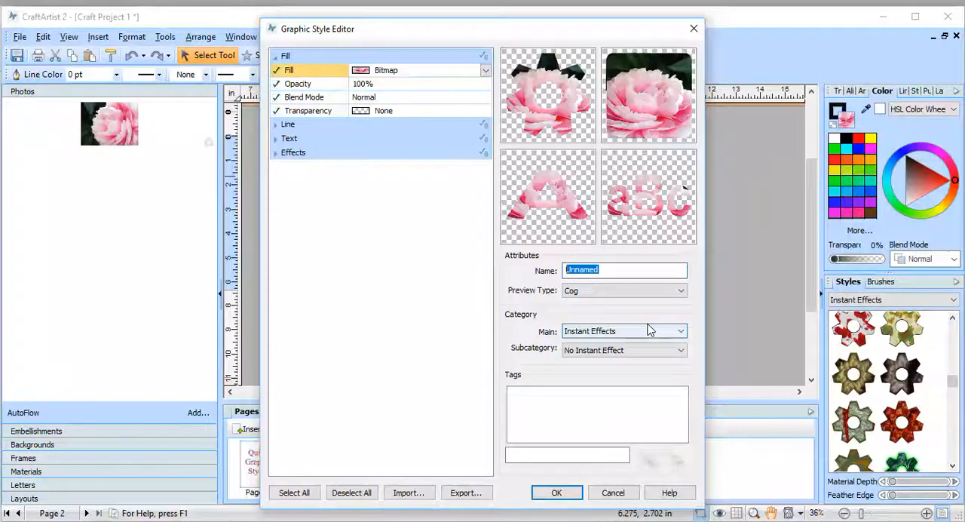
{"action": "type", "text": "rose"}
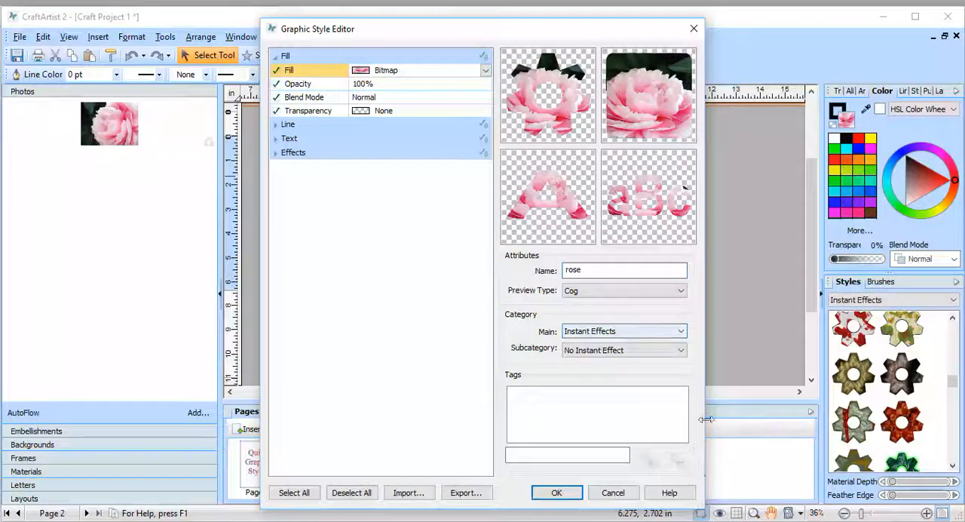
{"action": "left_click", "coordinate": [682, 332]}
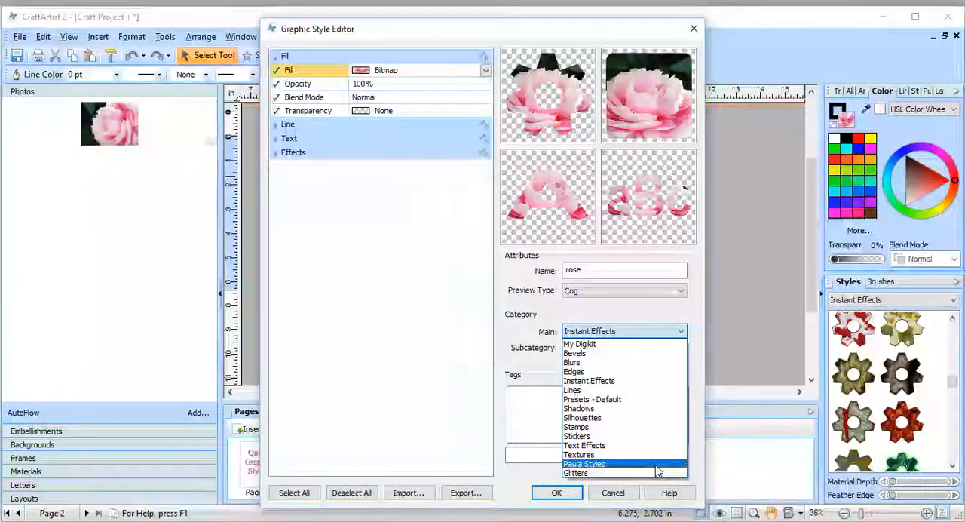
{"action": "left_click", "coordinate": [657, 465]}
{"action": "left_click", "coordinate": [558, 492]}
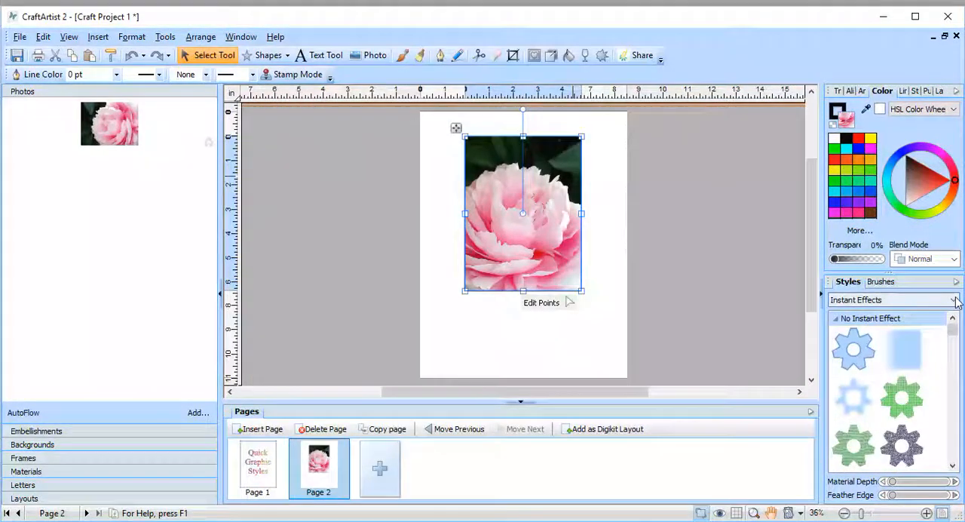
Step: Display the personal styles category and locate the new rose style at its end
{"action": "left_click", "coordinate": [954, 300]}
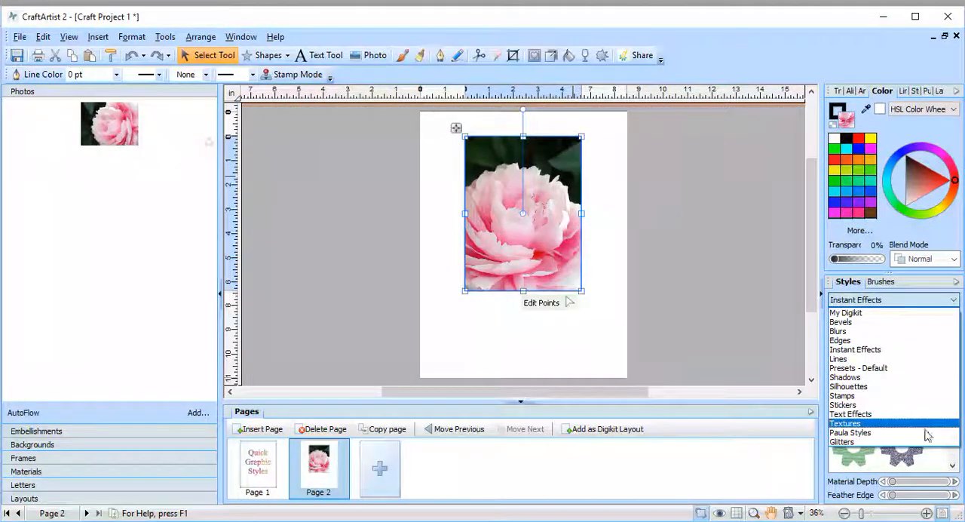
{"action": "left_click", "coordinate": [924, 435]}
{"action": "left_click_drag", "start_coordinate": [952, 324], "coordinate": [950, 455]}
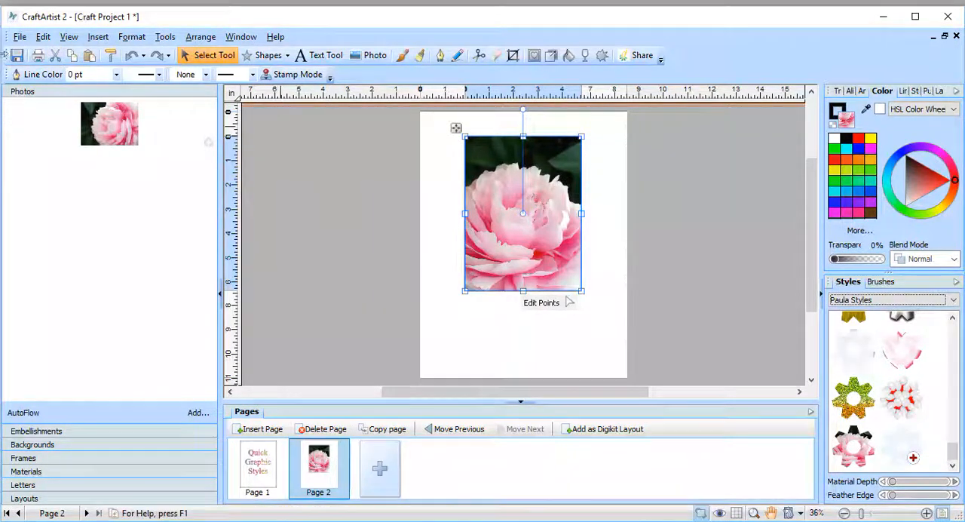
Step: Cut the flower rectangle and draw a badge shape with a blue fill, about 6.9 by 8.1 in, on the empty page
{"action": "left_click", "coordinate": [55, 57]}
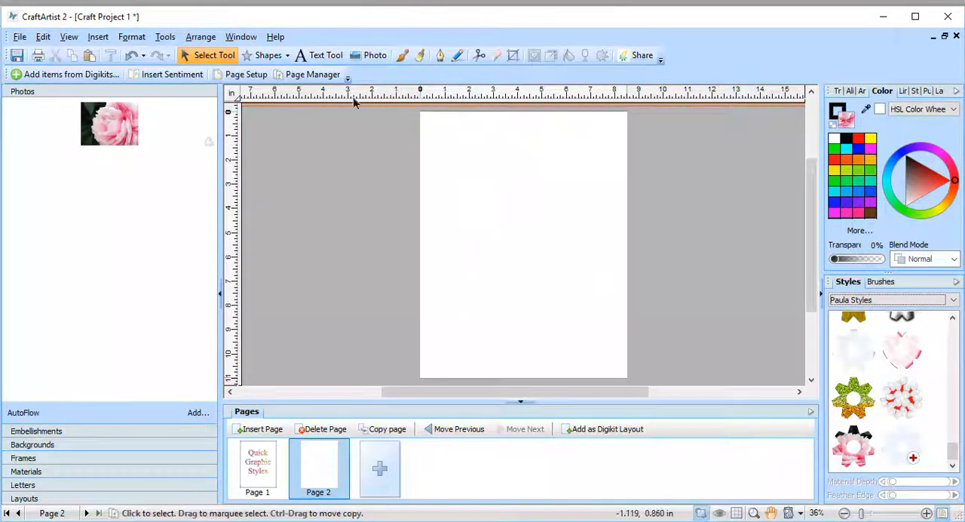
{"action": "left_click", "coordinate": [286, 56]}
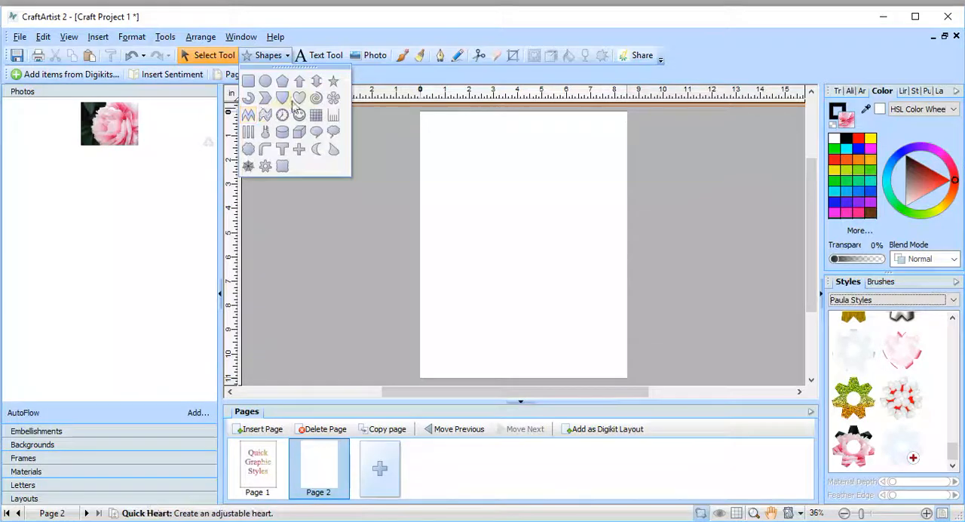
{"action": "left_click", "coordinate": [283, 99]}
{"action": "mouse_move", "coordinate": [441, 147]}
{"action": "left_mouse_down"}
{"action": "mouse_move", "coordinate": [581, 293]}
{"action": "mouse_move", "coordinate": [442, 182]}
{"action": "mouse_move", "coordinate": [431, 133]}
{"action": "left_mouse_up"}
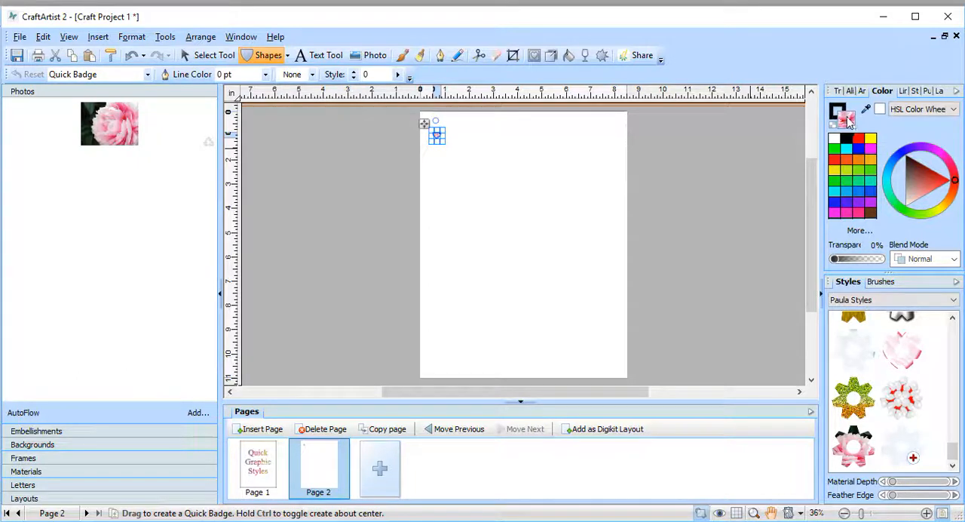
{"action": "left_click", "coordinate": [859, 153]}
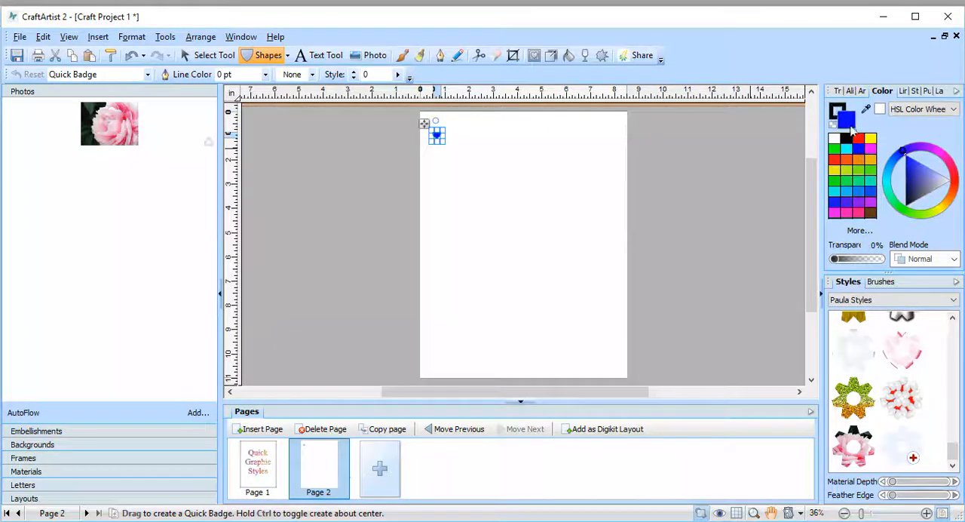
{"action": "left_click_drag", "start_coordinate": [443, 145], "coordinate": [603, 329]}
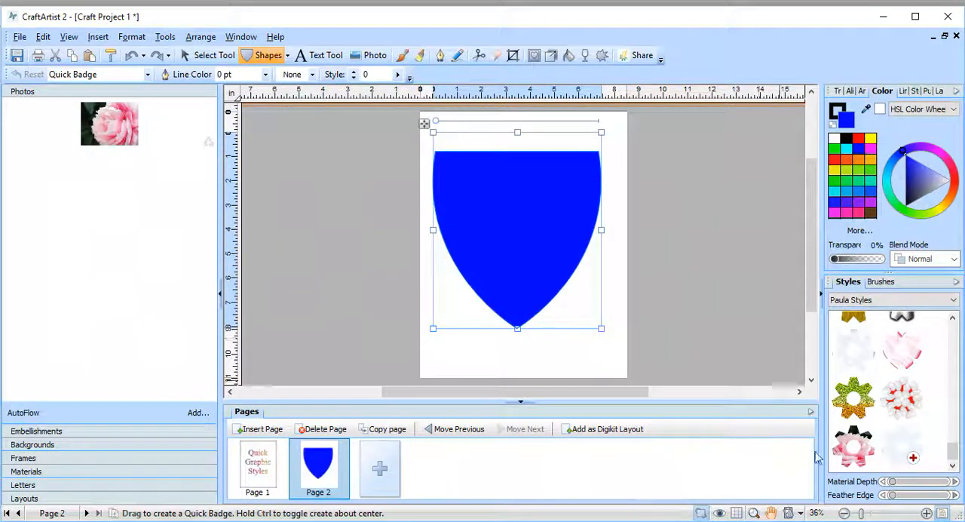
Step: Apply the rose graphic style to the blue badge
{"action": "left_click", "coordinate": [209, 55]}
{"action": "left_click", "coordinate": [848, 452]}
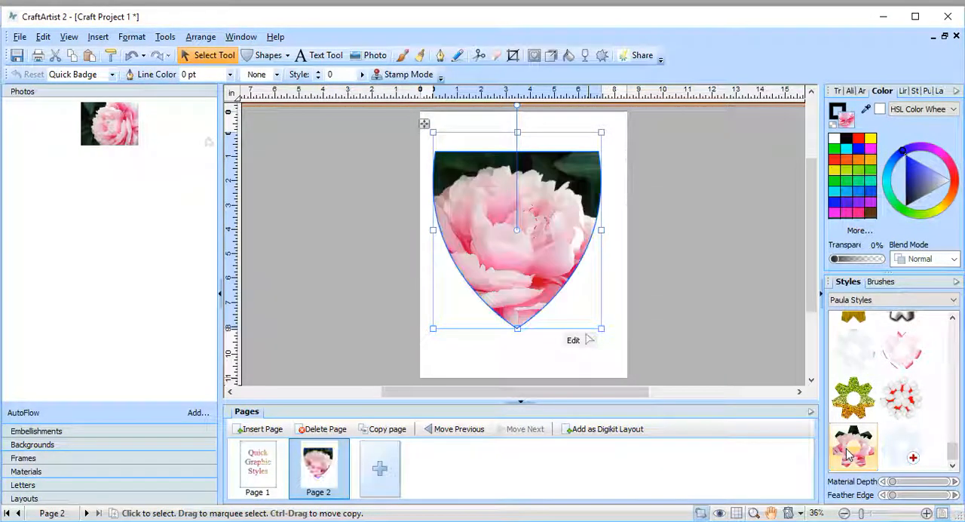
{"action": "left_click", "coordinate": [670, 199]}
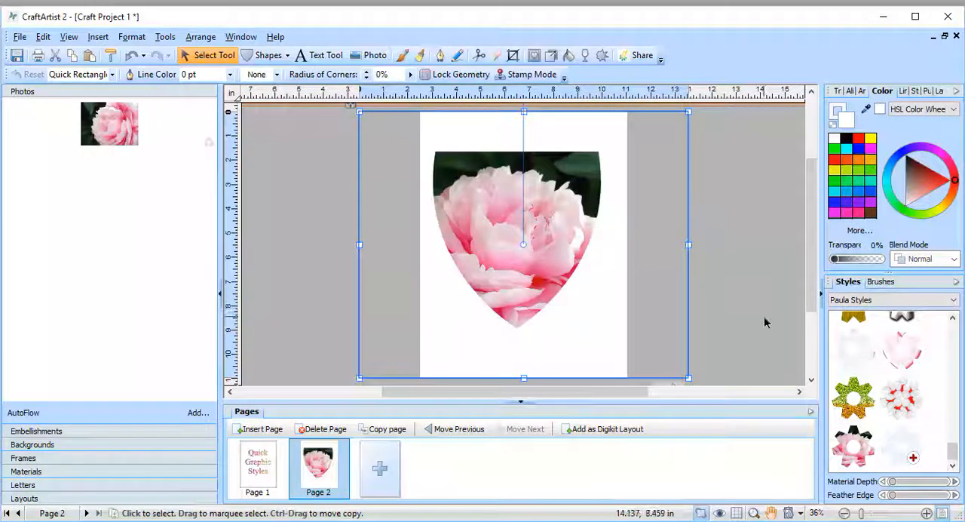
Step: Move the large white rectangle off the page and cut the flower-filled badge
{"action": "left_click_drag", "start_coordinate": [676, 312], "coordinate": [389, 294]}
{"action": "left_click", "coordinate": [520, 281]}
{"action": "left_click_drag", "start_coordinate": [519, 290], "coordinate": [538, 302]}
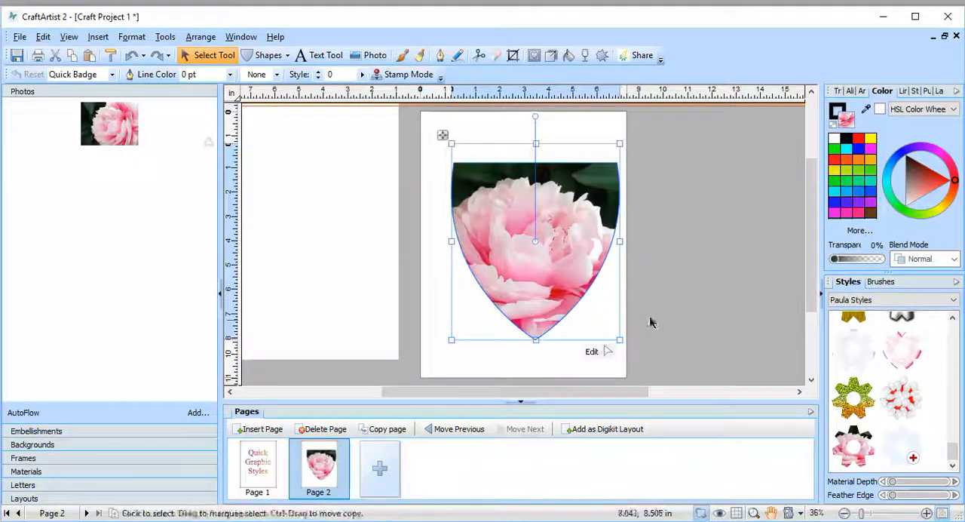
{"action": "left_click", "coordinate": [53, 58]}
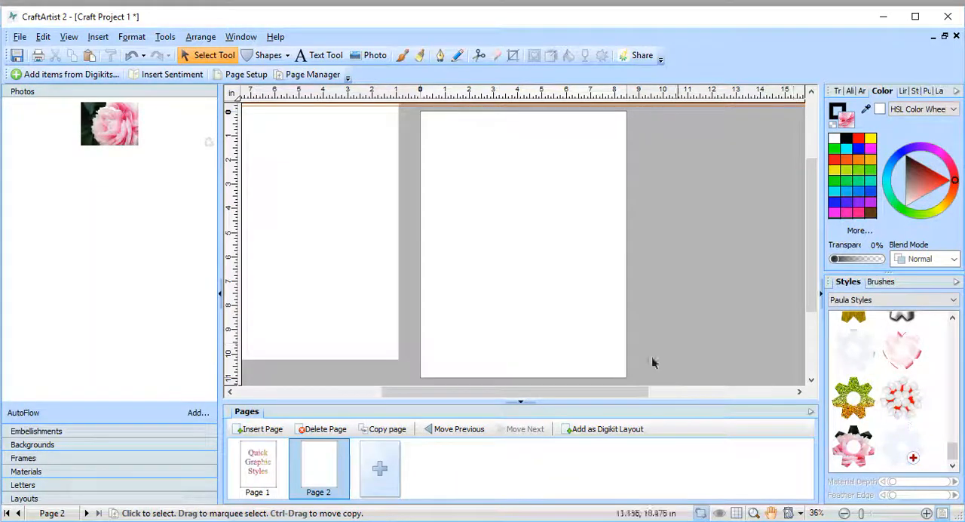
Step: Open the saved rose style for editing and enable its drop shadow effect
{"action": "right_click", "coordinate": [842, 451]}
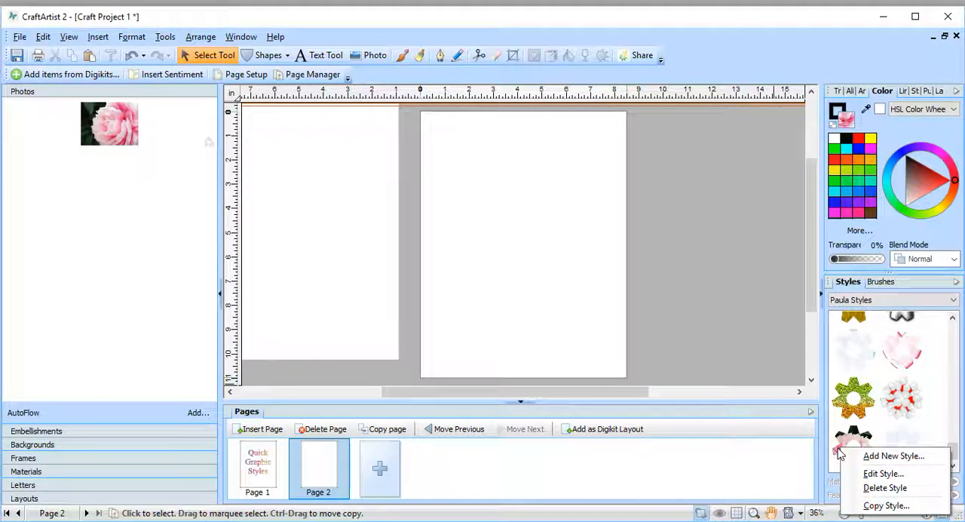
{"action": "left_click", "coordinate": [871, 477]}
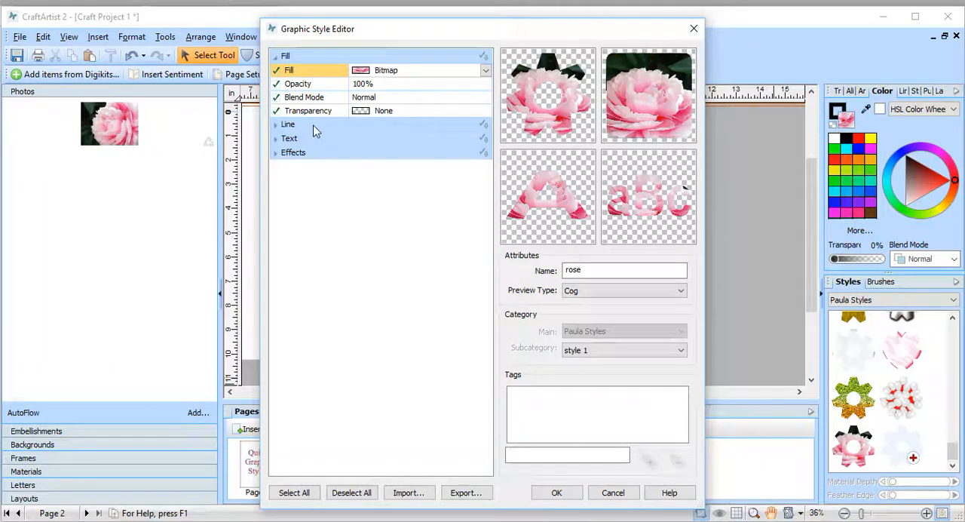
{"action": "left_click", "coordinate": [275, 153]}
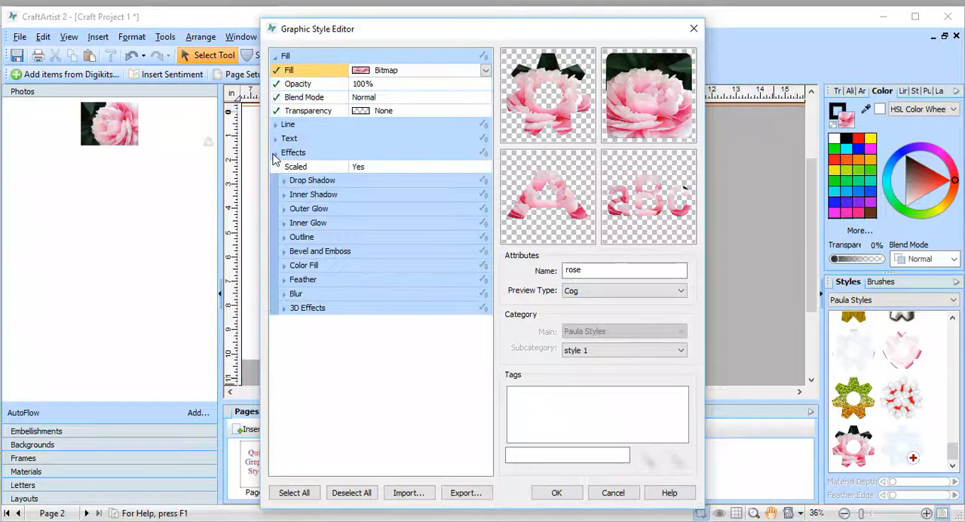
{"action": "left_click", "coordinate": [290, 181]}
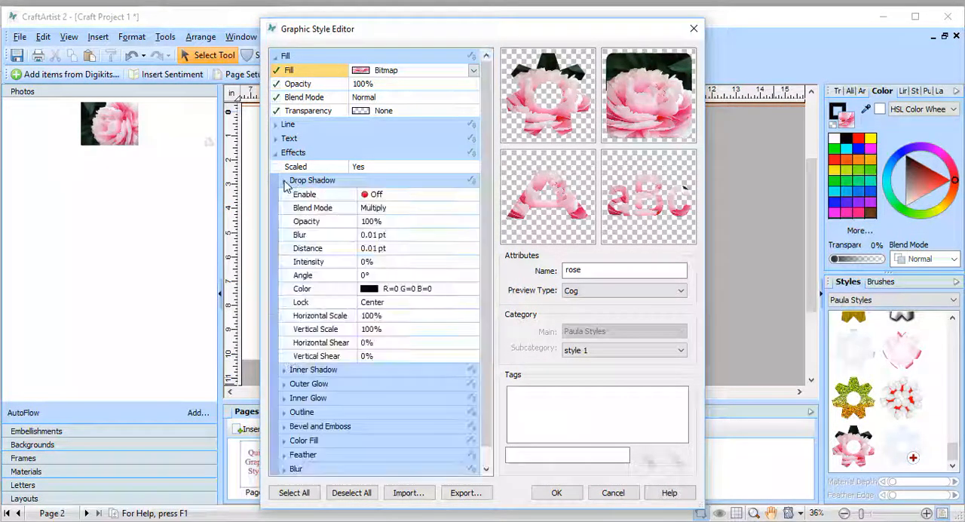
{"action": "left_click", "coordinate": [365, 194]}
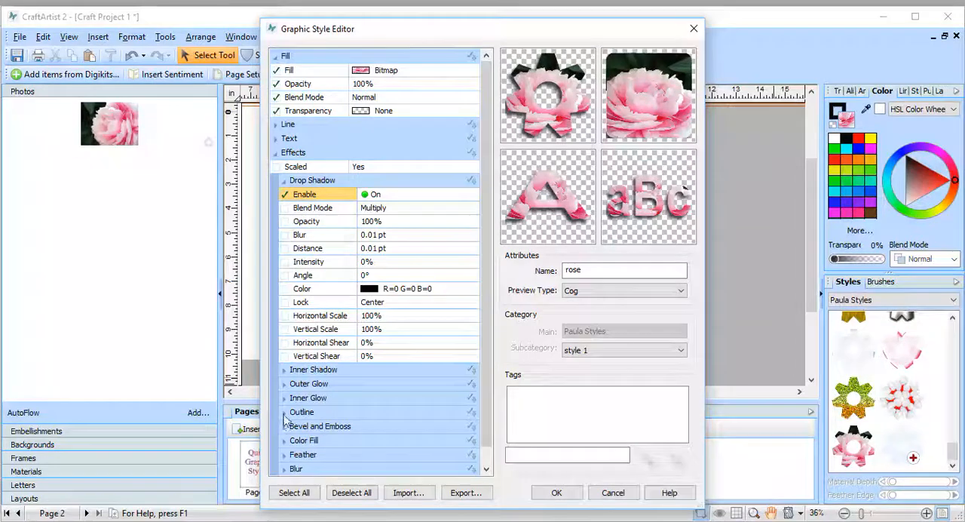
Step: Enable the rose style's outline effect and set its color to magenta (H=300 S=85 L=50)
{"action": "left_click", "coordinate": [284, 412]}
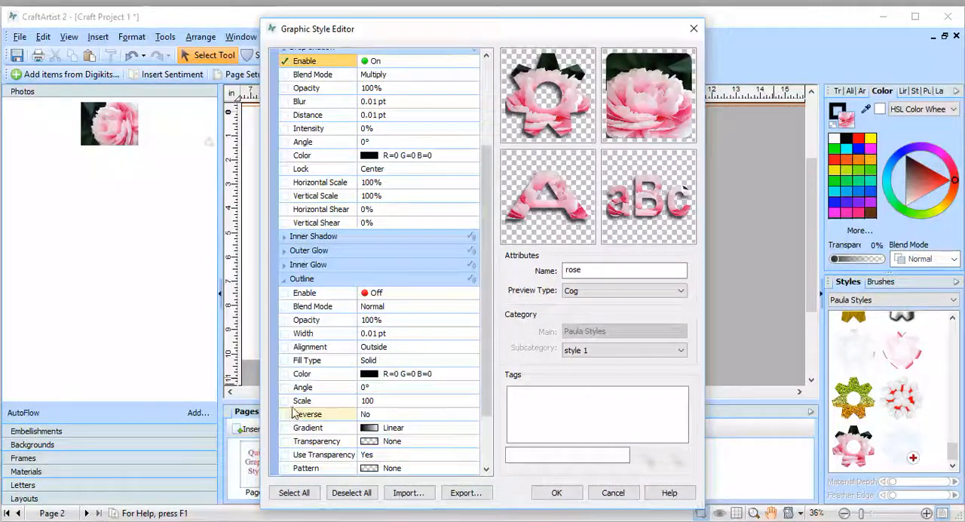
{"action": "left_click", "coordinate": [365, 294]}
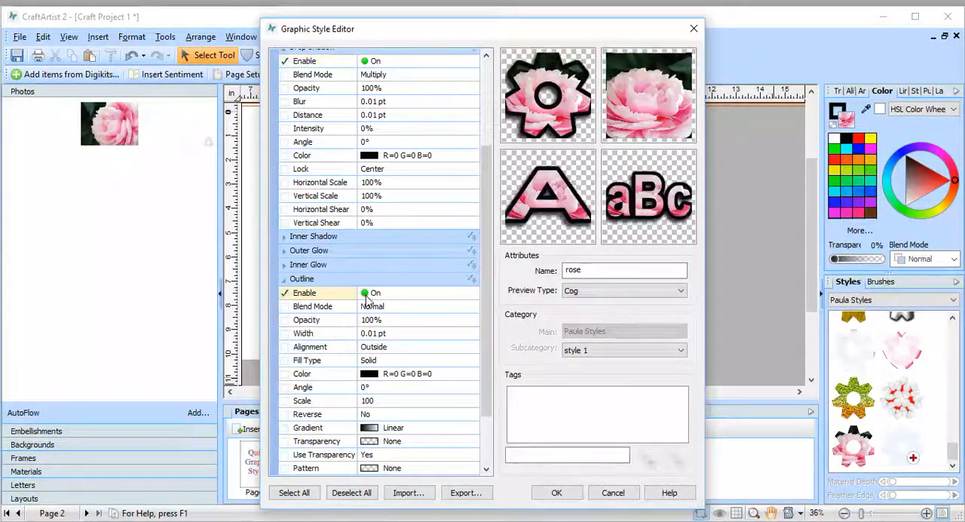
{"action": "left_click", "coordinate": [380, 373]}
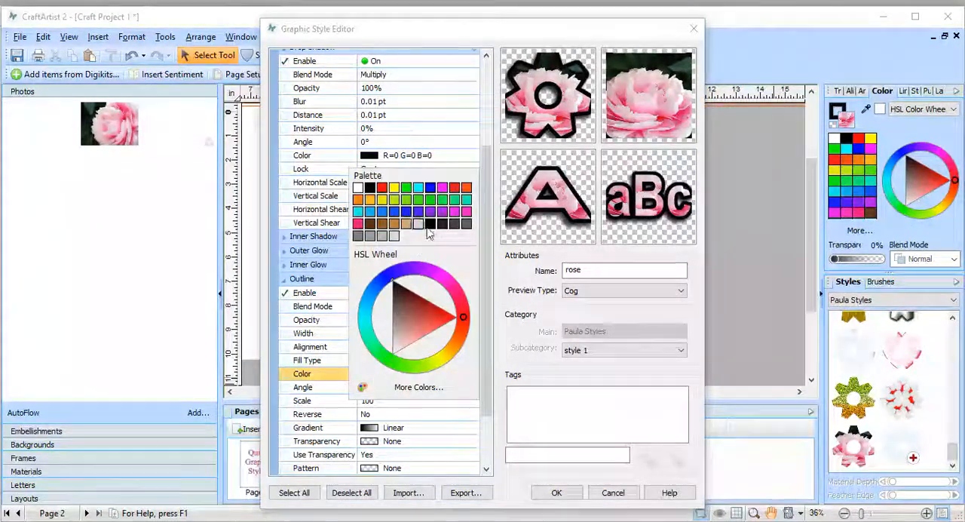
{"action": "left_click", "coordinate": [456, 212]}
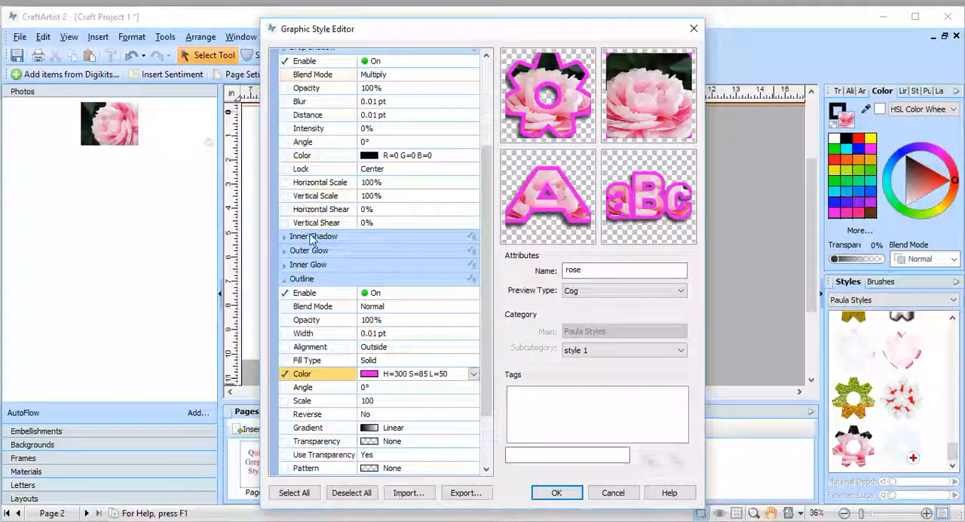
Step: Enable the inner shadow effect and save the edited rose style
{"action": "left_click", "coordinate": [285, 237]}
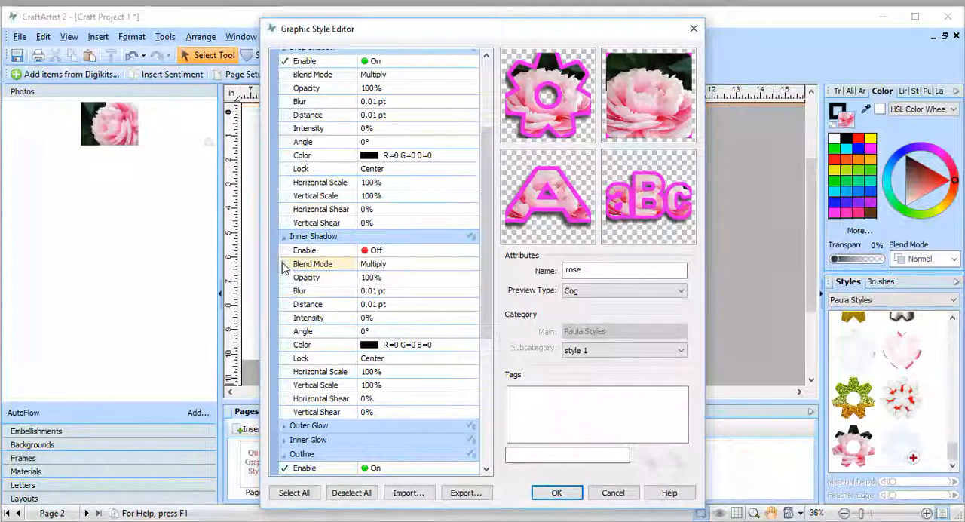
{"action": "left_click", "coordinate": [377, 251]}
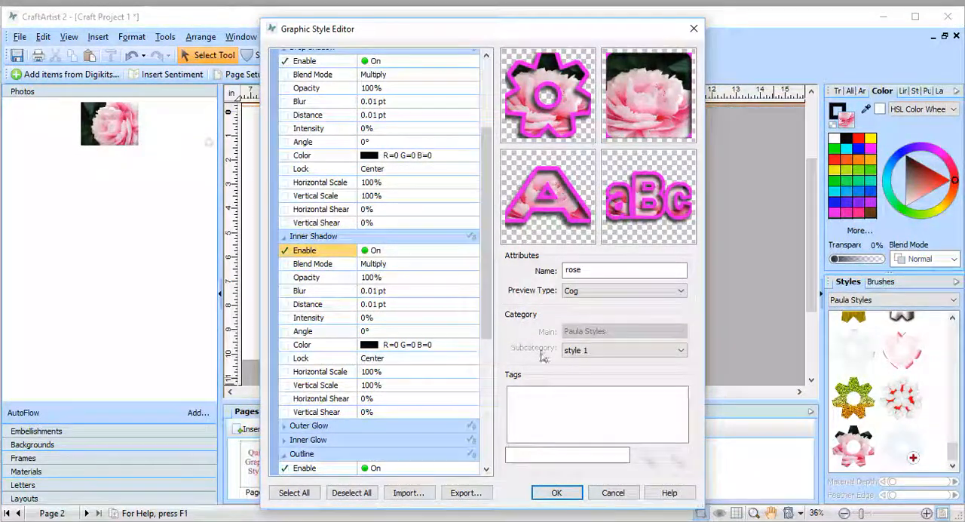
{"action": "left_click", "coordinate": [558, 499]}
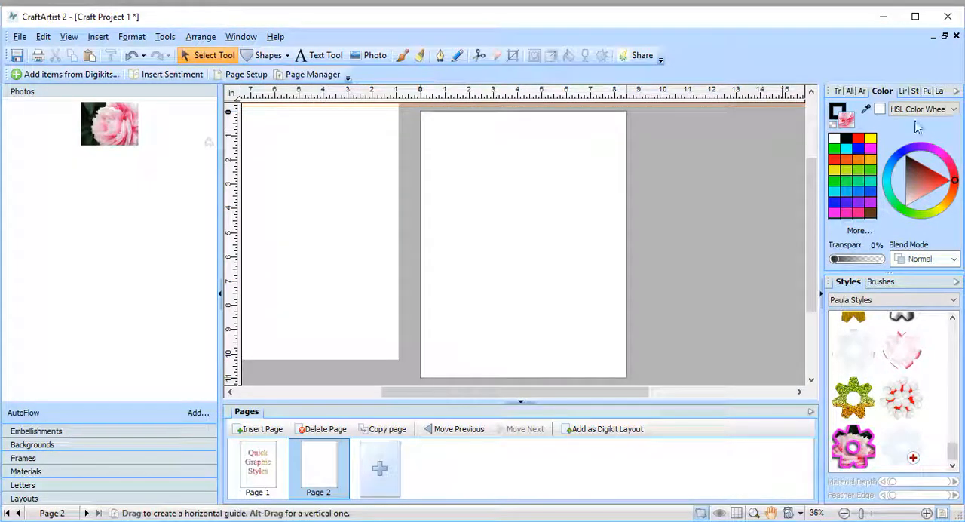
Step: Draw a black badge shape, about 5.9 by 6.5 in, on the page and apply the edited rose style to it
{"action": "left_click", "coordinate": [845, 139]}
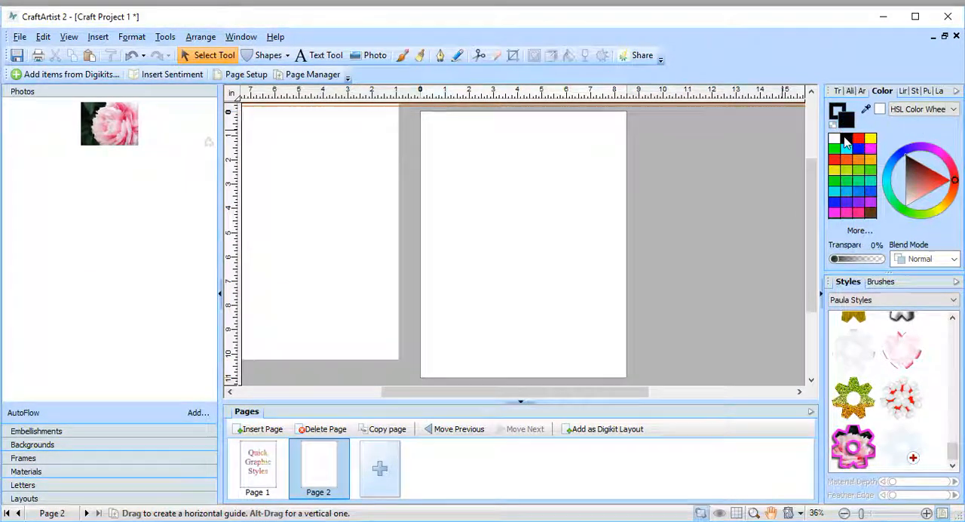
{"action": "left_click", "coordinate": [277, 56]}
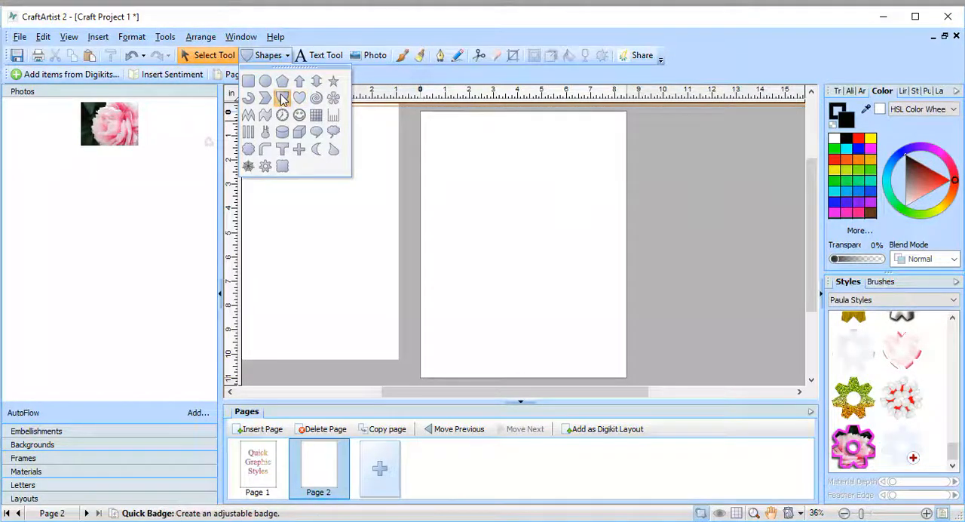
{"action": "left_click", "coordinate": [282, 98]}
{"action": "left_click_drag", "start_coordinate": [435, 146], "coordinate": [578, 304]}
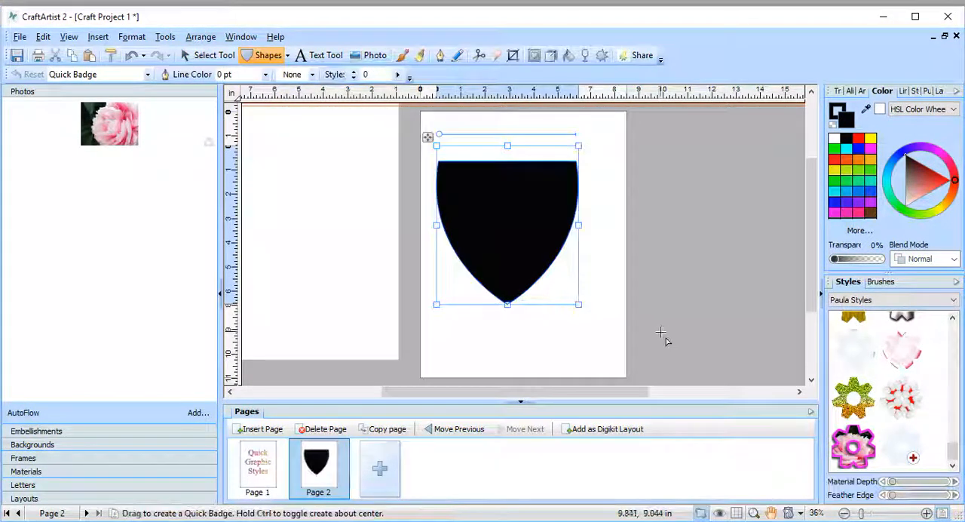
{"action": "left_click", "coordinate": [867, 446]}
{"action": "left_click", "coordinate": [633, 272]}
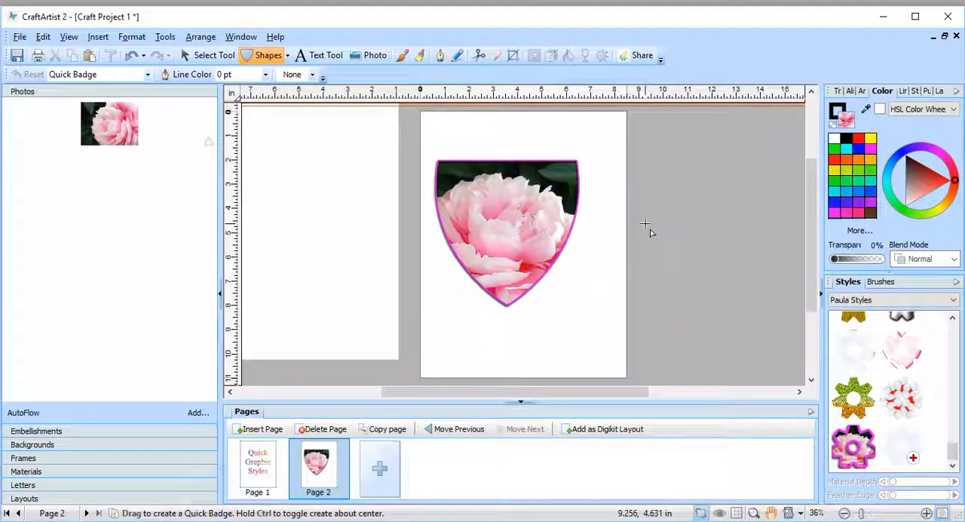
Step: Cut the rose-styled badge from the page
{"action": "left_click", "coordinate": [208, 55]}
{"action": "left_click", "coordinate": [574, 209]}
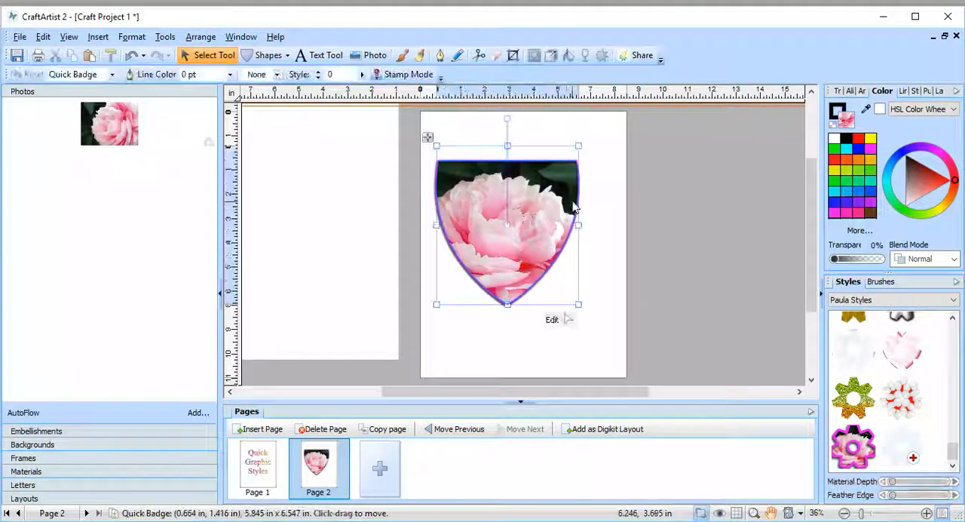
{"action": "left_click", "coordinate": [57, 57]}
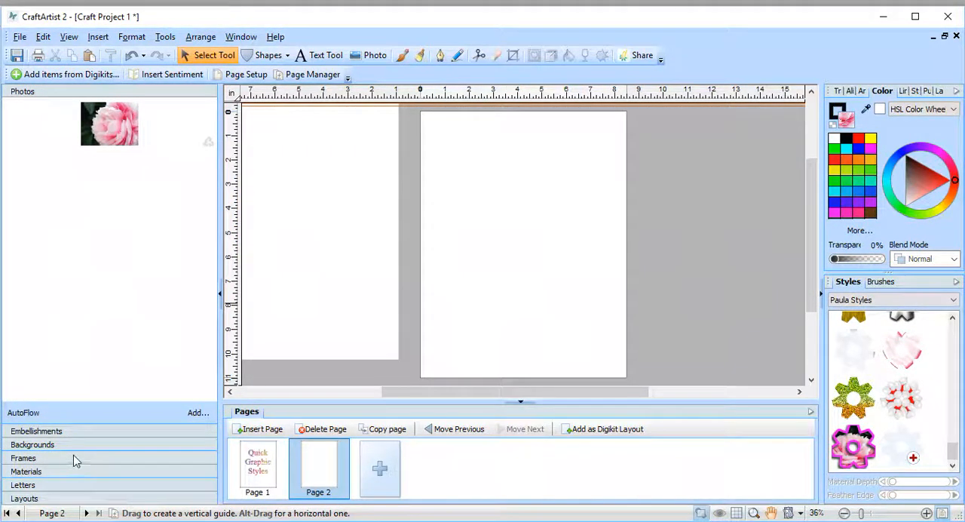
Step: Place the green and orange glitter material on the page and enlarge it to about 6.8 in square
{"action": "left_click", "coordinate": [30, 472]}
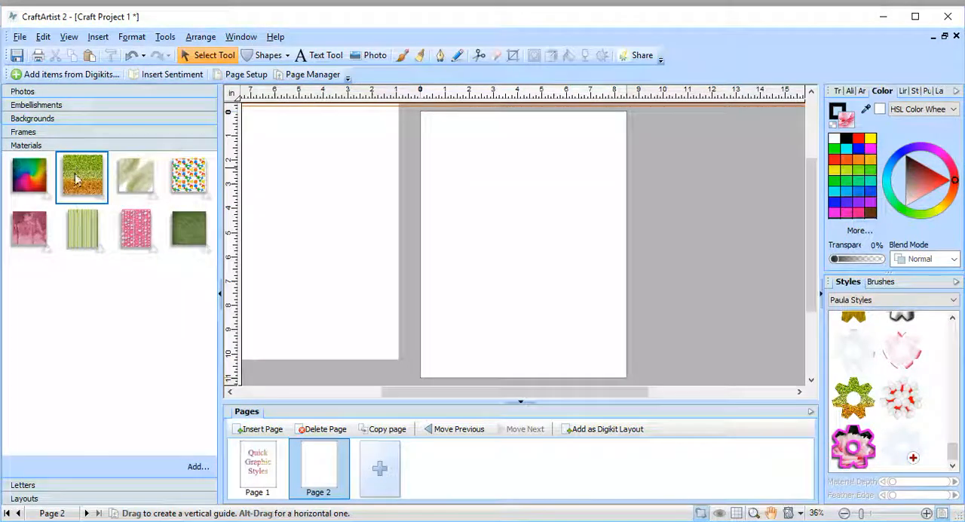
{"action": "left_click_drag", "start_coordinate": [78, 178], "coordinate": [495, 193]}
{"action": "left_click_drag", "start_coordinate": [559, 259], "coordinate": [610, 309]}
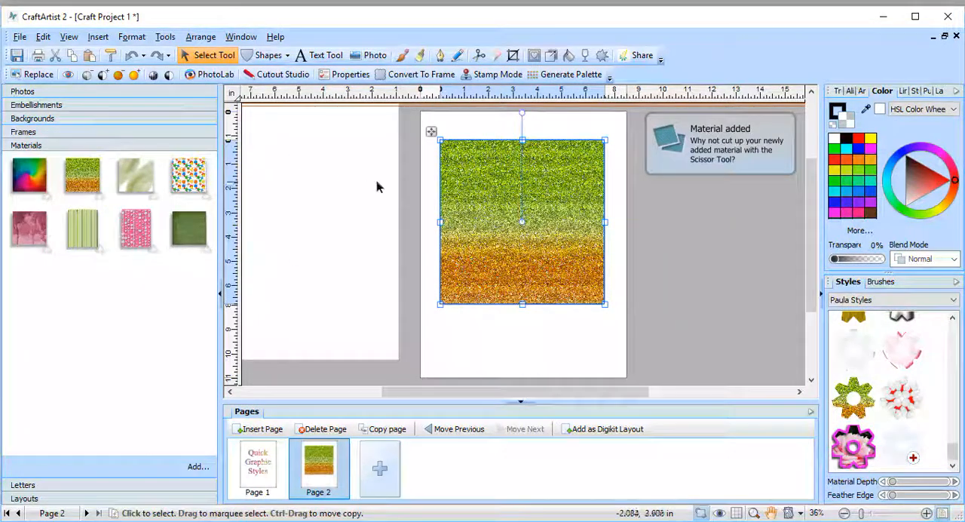
{"action": "left_click", "coordinate": [411, 168]}
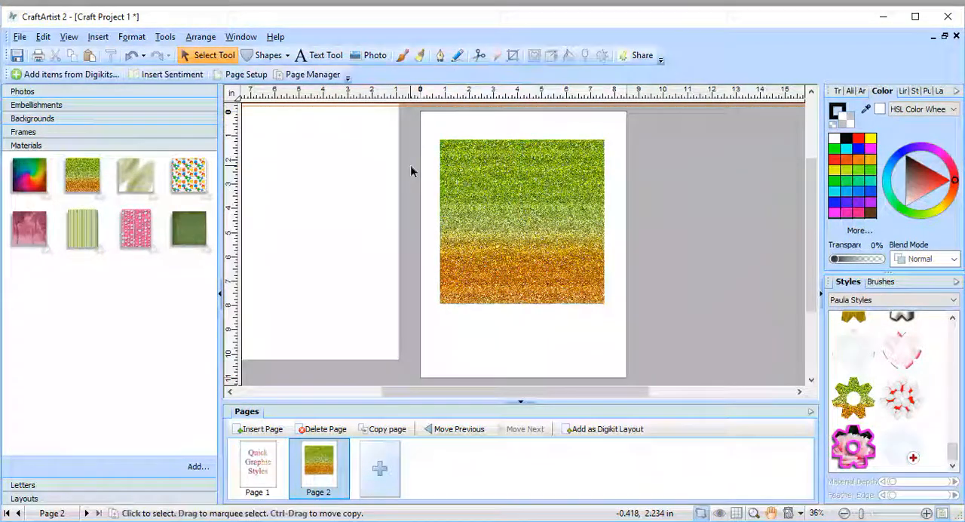
{"action": "left_click", "coordinate": [477, 169]}
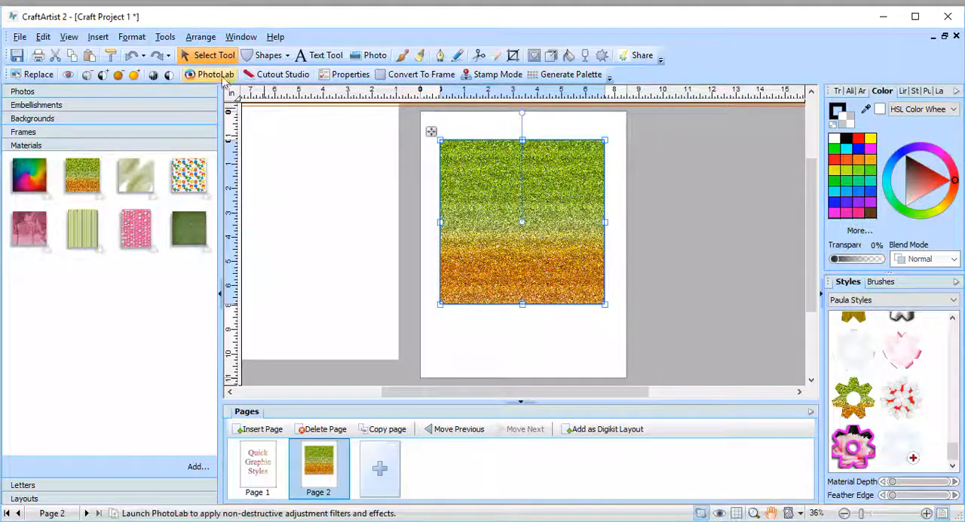
{"action": "right_click", "coordinate": [564, 187]}
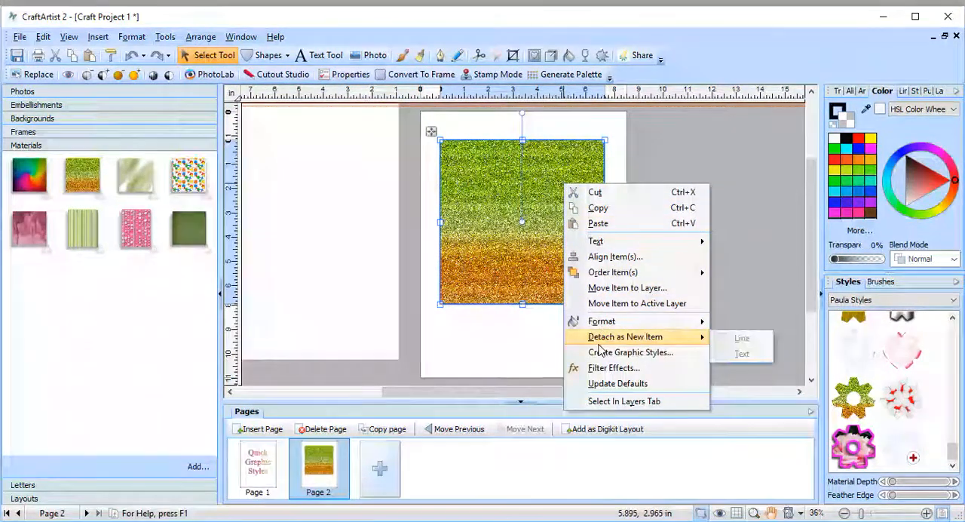
{"action": "left_click", "coordinate": [740, 282]}
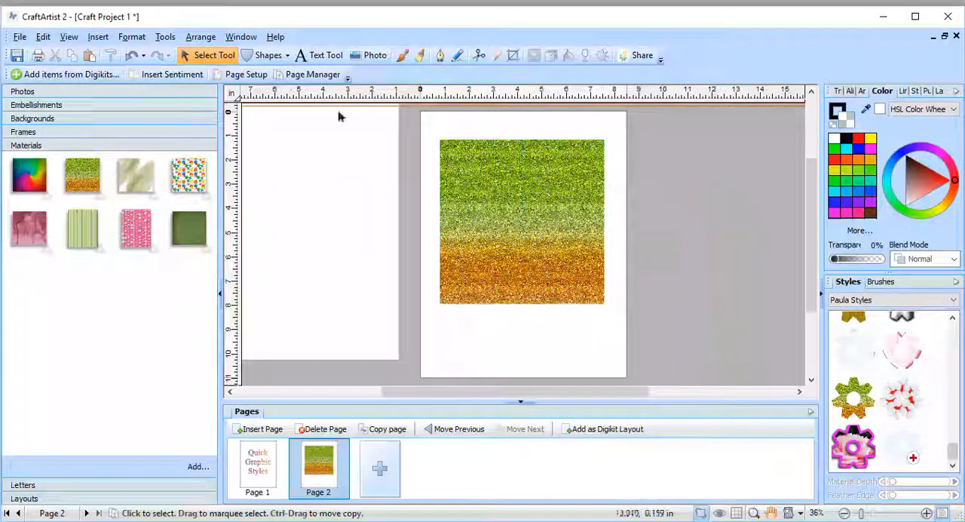
{"action": "left_click", "coordinate": [165, 38]}
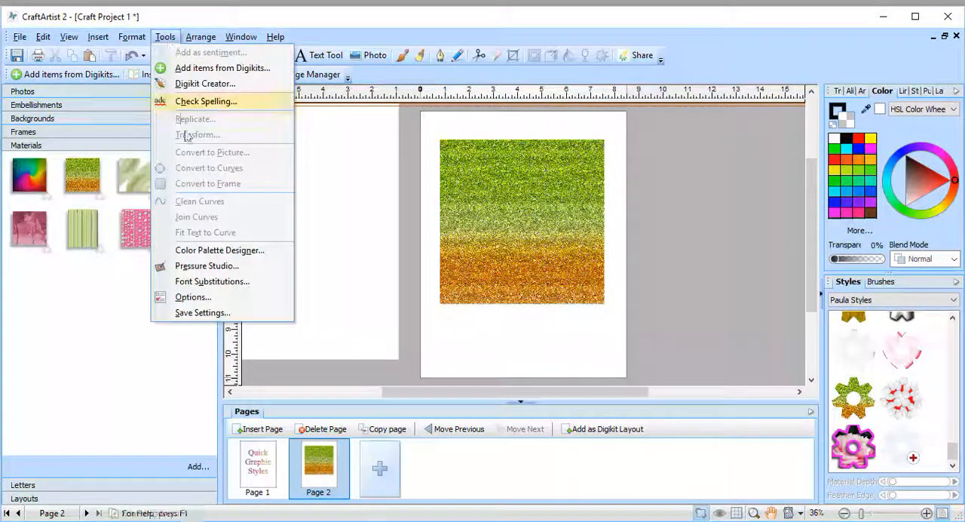
Step: Convert the glitter material square to curves
{"action": "left_click", "coordinate": [485, 211]}
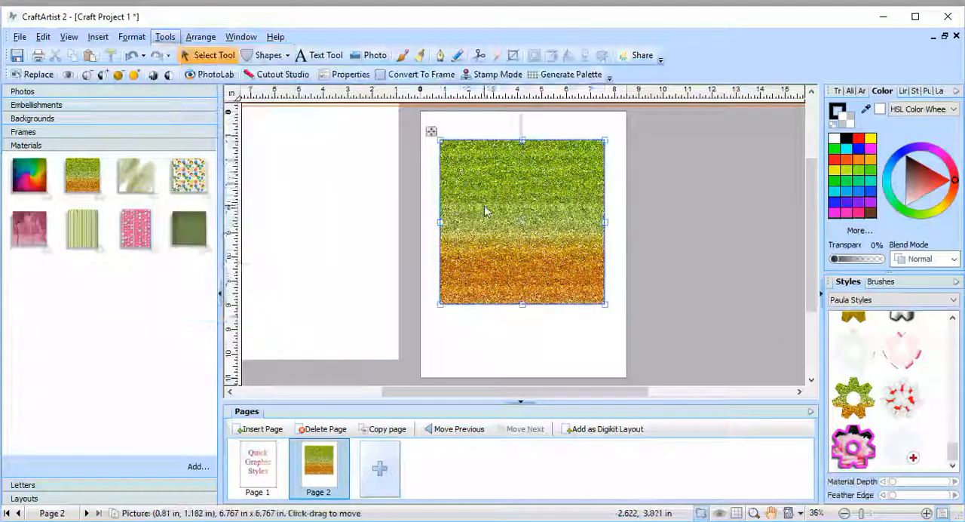
{"action": "left_click", "coordinate": [163, 37]}
{"action": "left_click", "coordinate": [181, 166]}
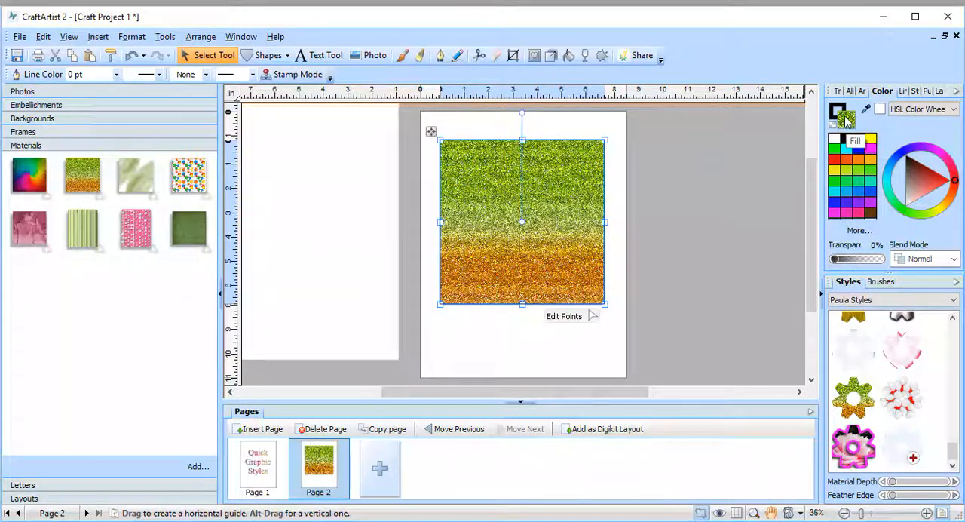
Step: Start a new graphic style from the glitter square and enable a drop shadow with 100% opacity and 7.6 pt distance
{"action": "right_click", "coordinate": [592, 206]}
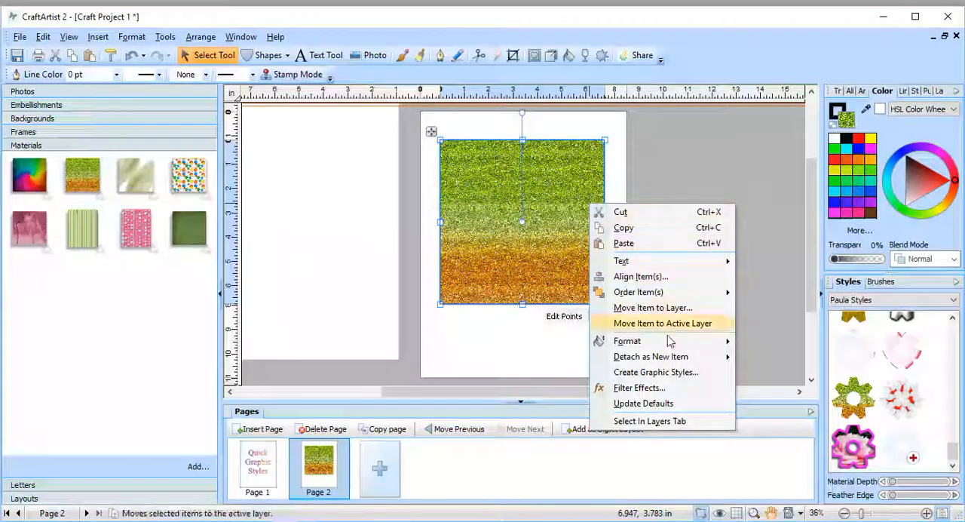
{"action": "left_click", "coordinate": [668, 373]}
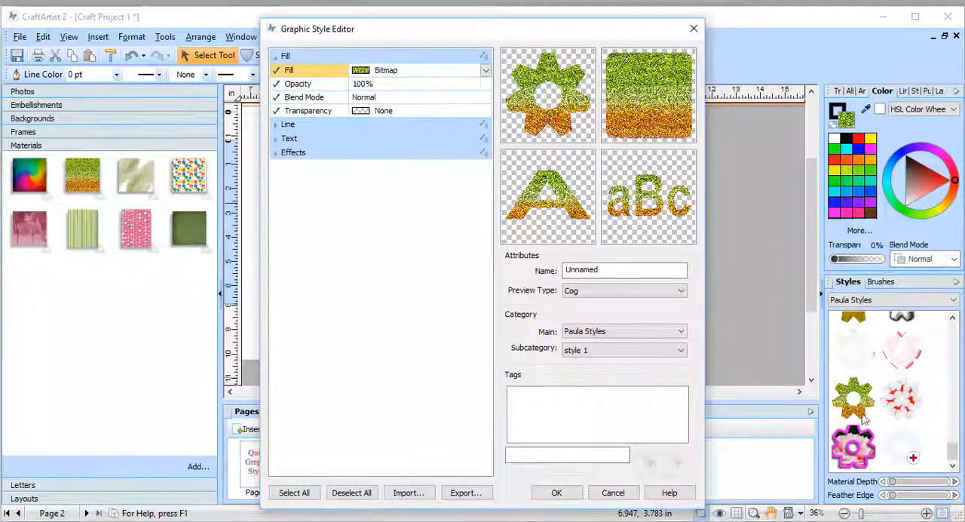
{"action": "left_click", "coordinate": [276, 153]}
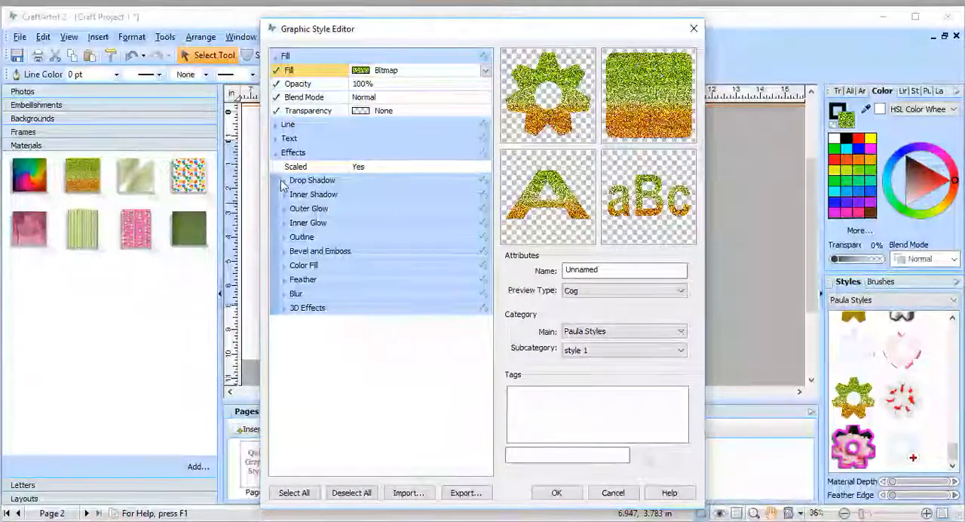
{"action": "left_click", "coordinate": [285, 182]}
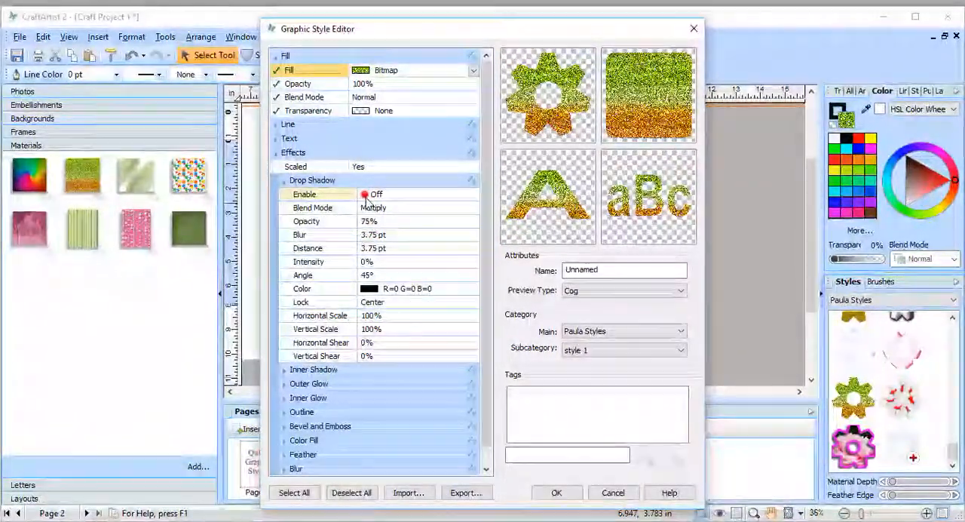
{"action": "left_click", "coordinate": [366, 194]}
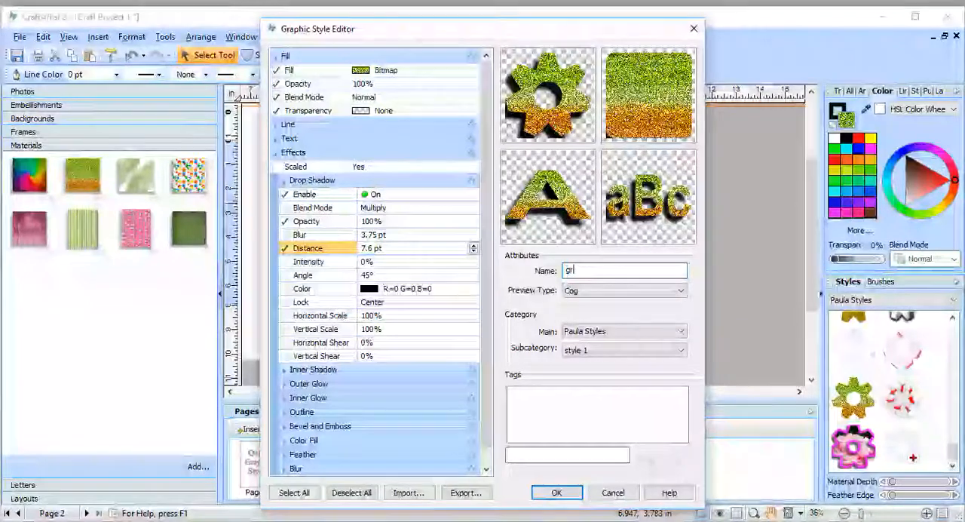
Step: Name the new style green glitter, keep it in the style 1 subcategory and save it
{"action": "type", "text": "glitter"}
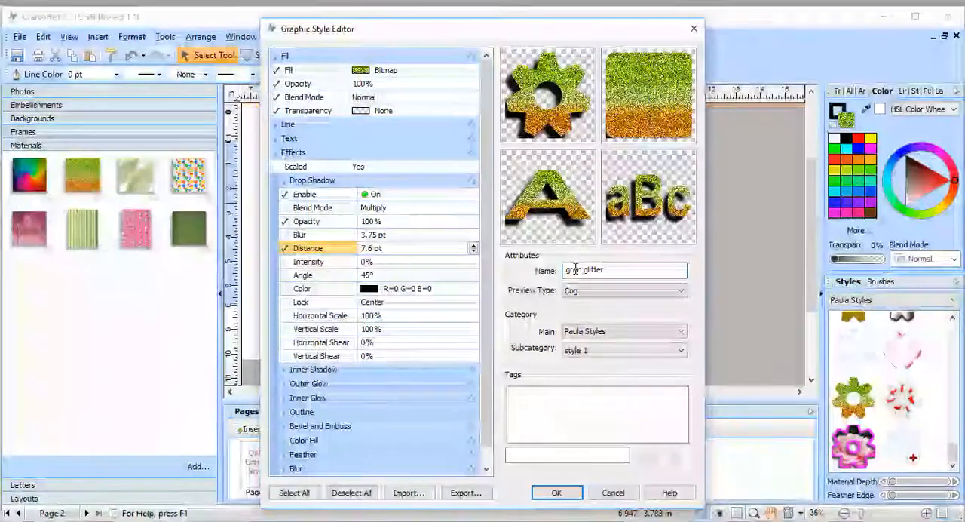
{"action": "left_click", "coordinate": [575, 269]}
{"action": "type", "text": "e"}
{"action": "left_click", "coordinate": [587, 351]}
{"action": "left_click", "coordinate": [640, 377]}
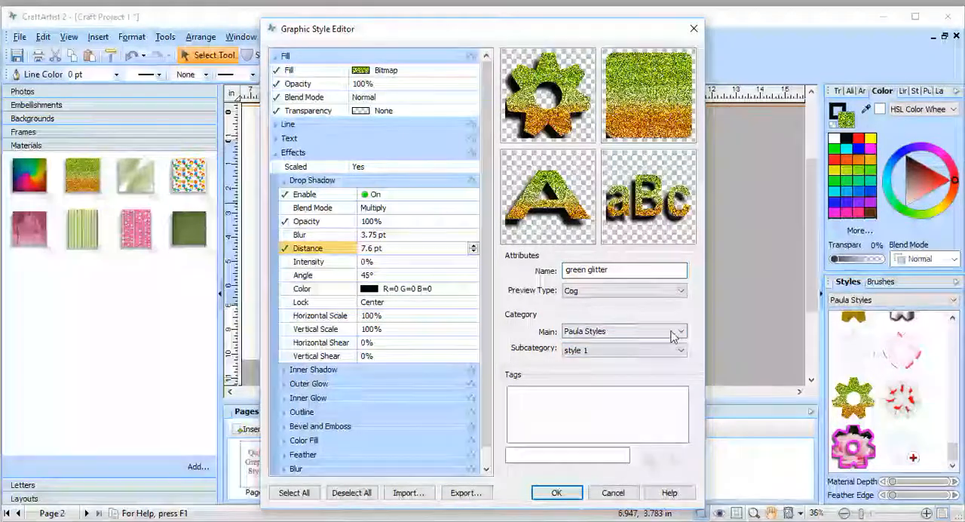
{"action": "left_click", "coordinate": [554, 495]}
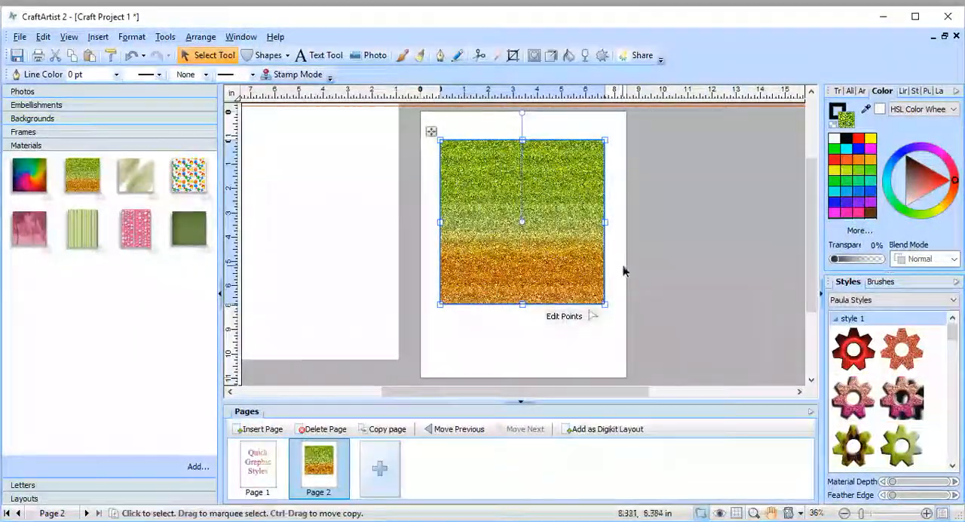
Step: Move the glitter square off the page and place the dog silhouette on it, enlarged to about 6.0 by 5.1 in
{"action": "left_click_drag", "start_coordinate": [581, 267], "coordinate": [381, 270]}
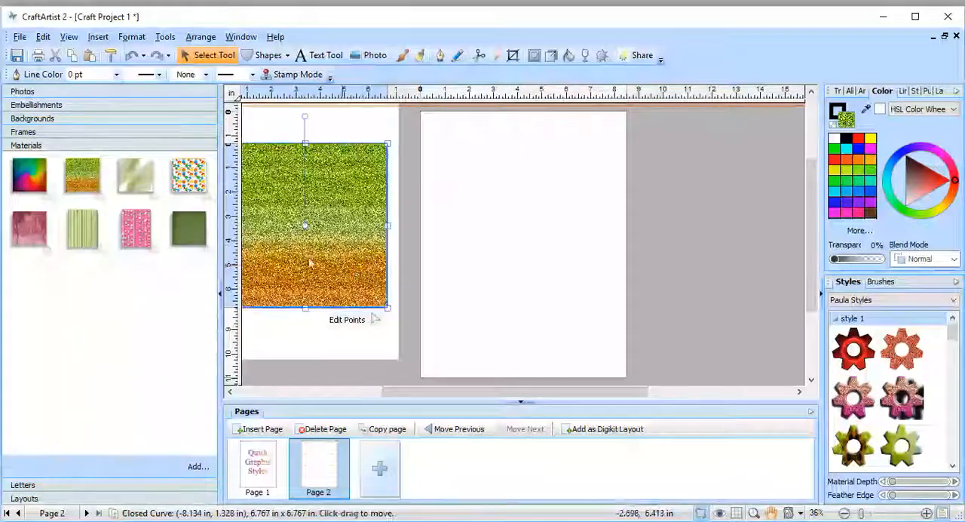
{"action": "left_click", "coordinate": [36, 105]}
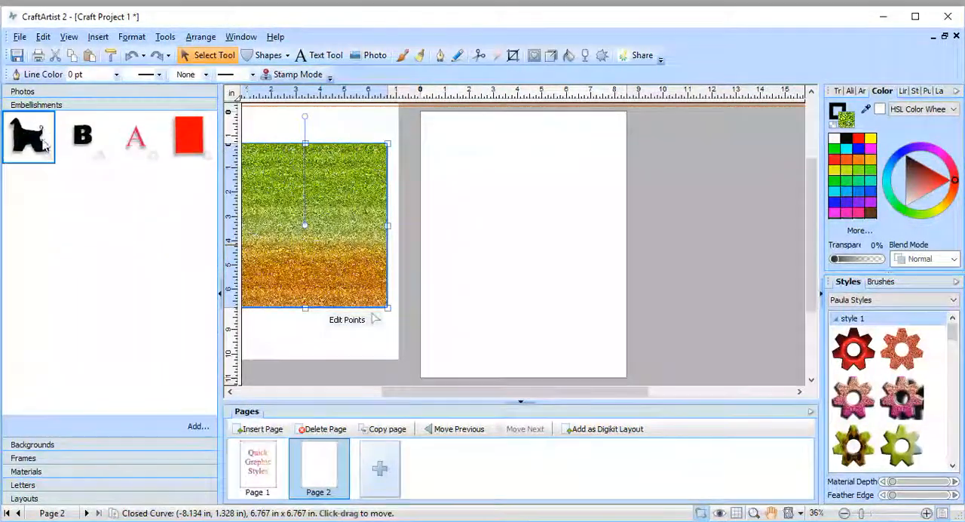
{"action": "left_click_drag", "start_coordinate": [240, 180], "coordinate": [517, 189]}
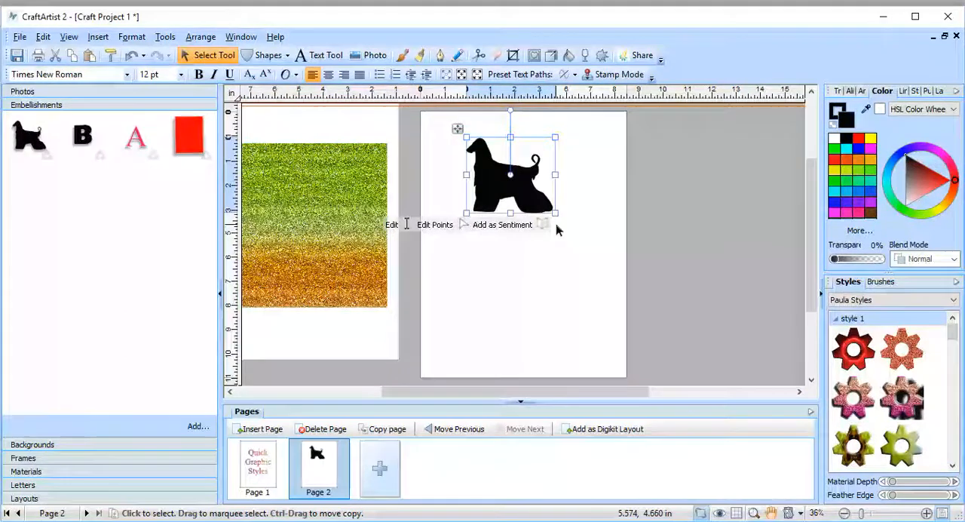
{"action": "left_click_drag", "start_coordinate": [555, 215], "coordinate": [612, 262]}
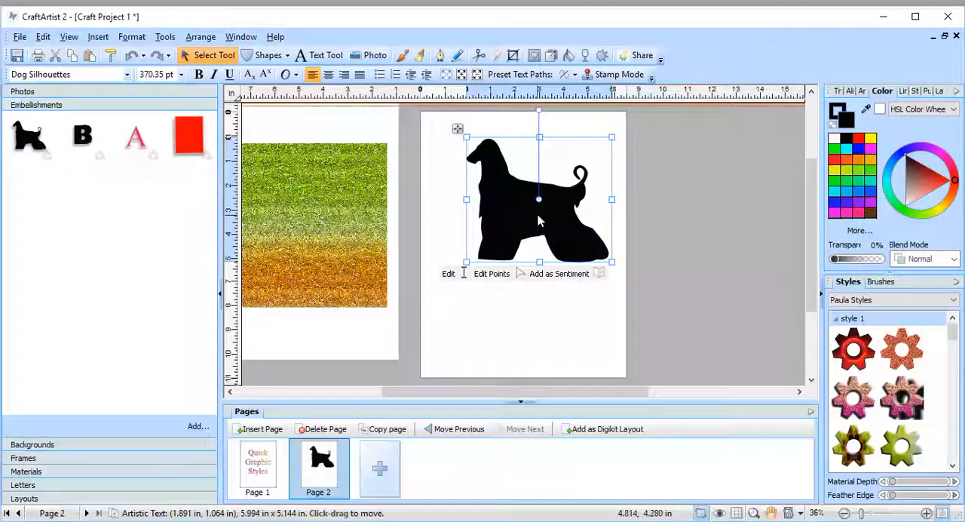
Step: Apply the green glitter style with the drop shadow to the dog silhouette and shift the dog slightly on the page
{"action": "left_click_drag", "start_coordinate": [951, 339], "coordinate": [950, 451]}
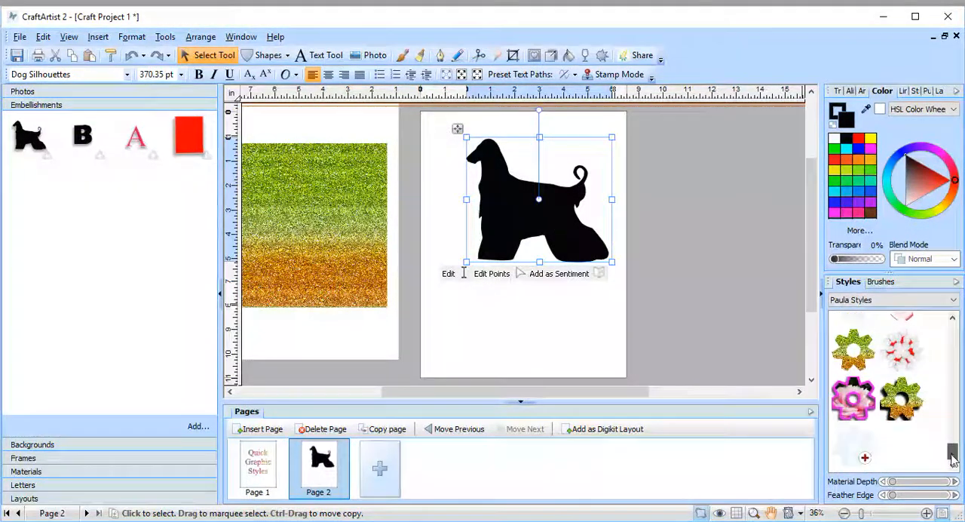
{"action": "left_click", "coordinate": [904, 400]}
{"action": "left_click", "coordinate": [633, 341]}
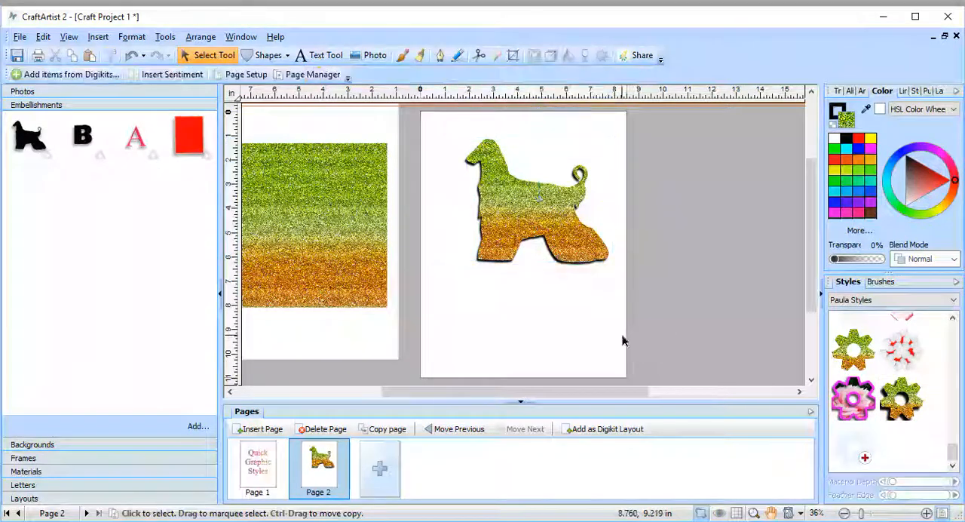
{"action": "mouse_move", "coordinate": [572, 246]}
{"action": "left_mouse_down"}
{"action": "mouse_move", "coordinate": [581, 252]}
{"action": "mouse_move", "coordinate": [563, 249]}
{"action": "left_mouse_up"}
{"action": "left_click", "coordinate": [511, 349]}
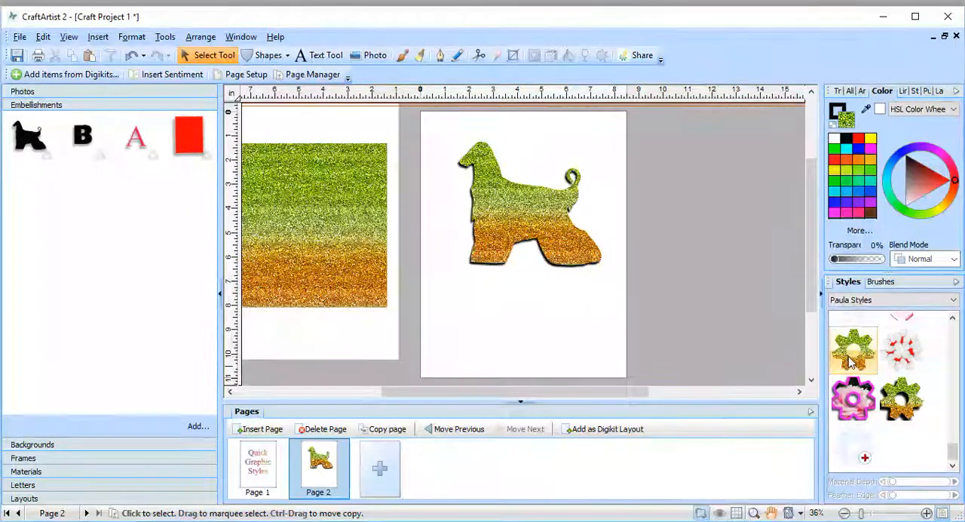
Step: Move the glitter dog up and place a second dog silhouette below it, enlarged to about 4.9 by 4.2 in
{"action": "left_click", "coordinate": [576, 241]}
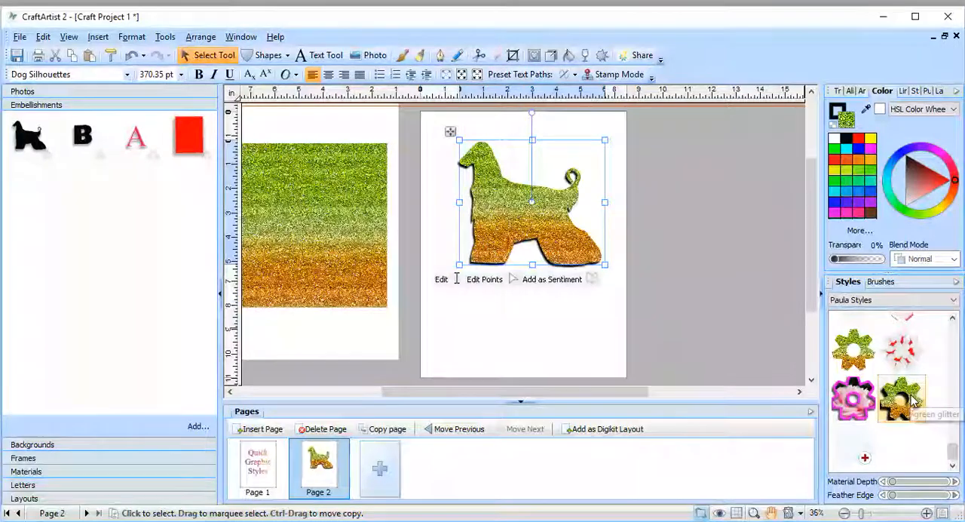
{"action": "left_click_drag", "start_coordinate": [562, 260], "coordinate": [567, 234]}
{"action": "left_click_drag", "start_coordinate": [53, 161], "coordinate": [545, 305]}
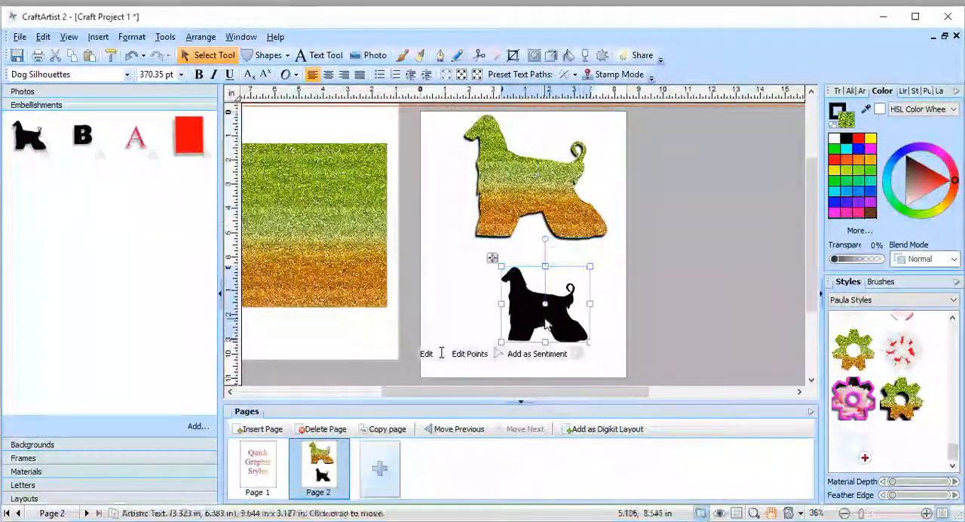
{"action": "left_click_drag", "start_coordinate": [595, 351], "coordinate": [622, 372]}
{"action": "left_click_drag", "start_coordinate": [557, 331], "coordinate": [512, 302]}
Step: Apply the green and orange glitter style without a shadow to the second dog and move it clear of the first
{"action": "left_click", "coordinate": [852, 348]}
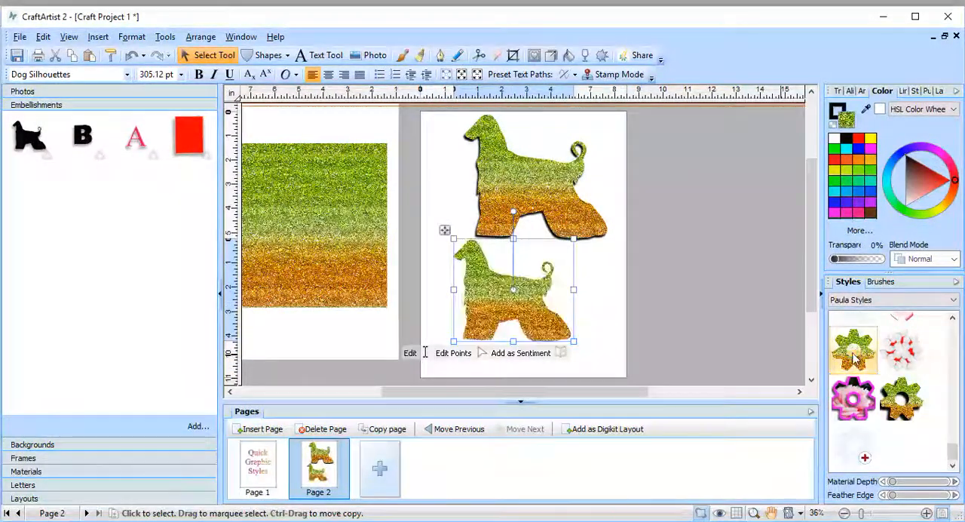
{"action": "left_click", "coordinate": [538, 352]}
{"action": "left_click", "coordinate": [531, 332]}
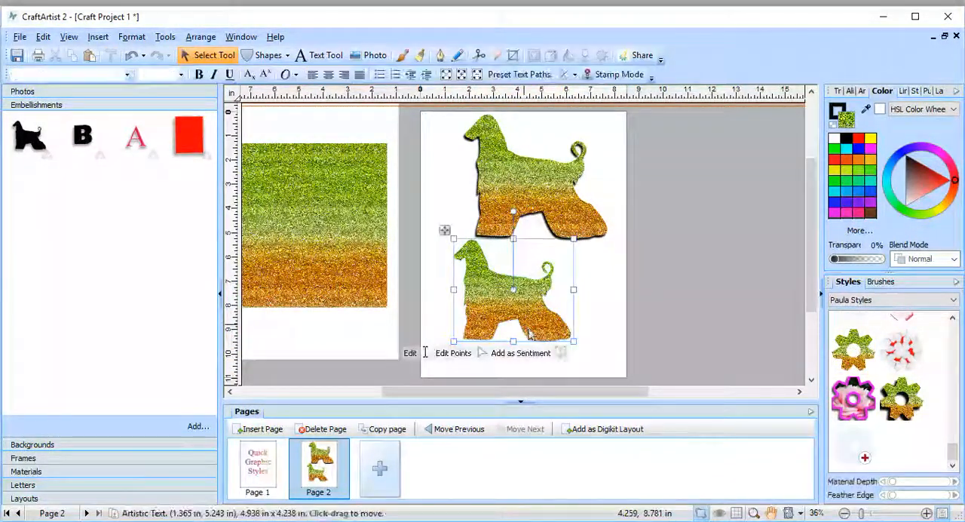
{"action": "left_click_drag", "start_coordinate": [531, 332], "coordinate": [548, 341]}
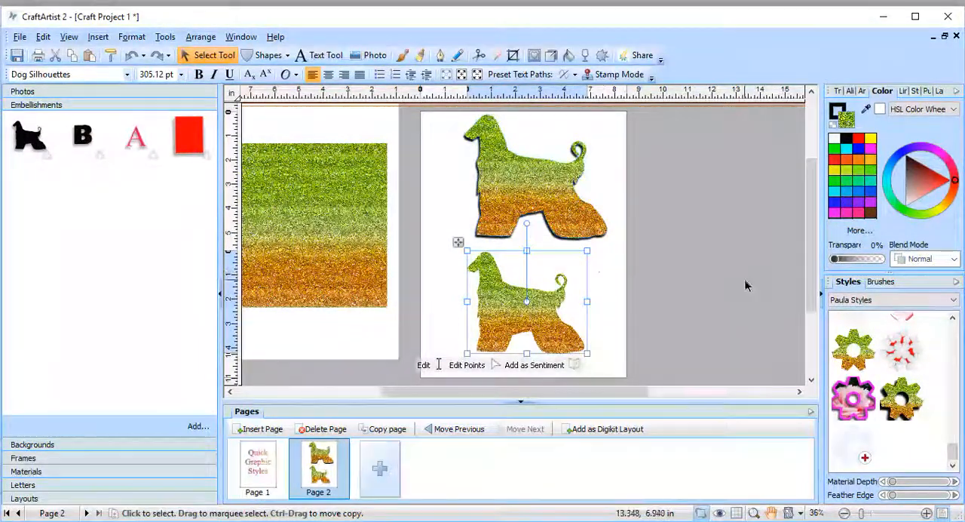
Step: Cut both glitter dogs, the glitter square and the white rectangle beside the page out of the project
{"action": "left_click", "coordinate": [54, 59]}
{"action": "left_click", "coordinate": [535, 174]}
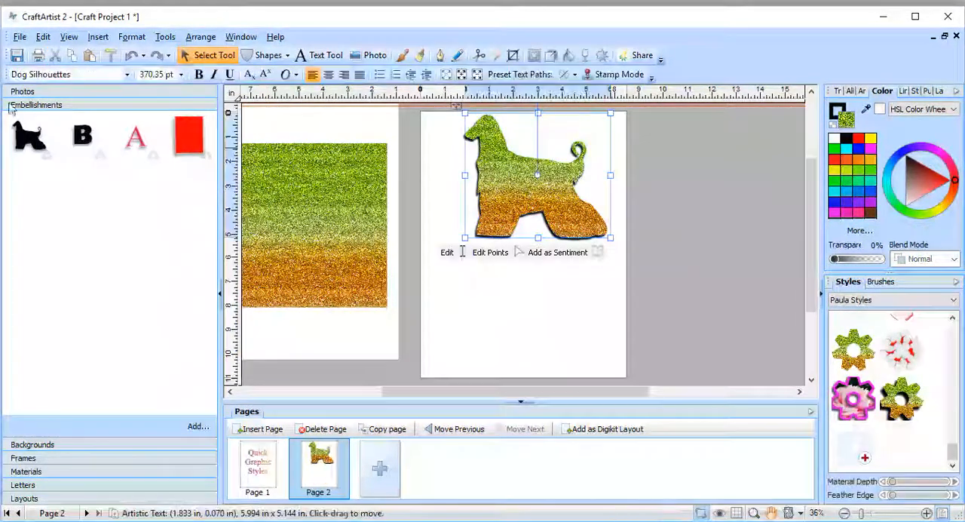
{"action": "left_click", "coordinate": [55, 57]}
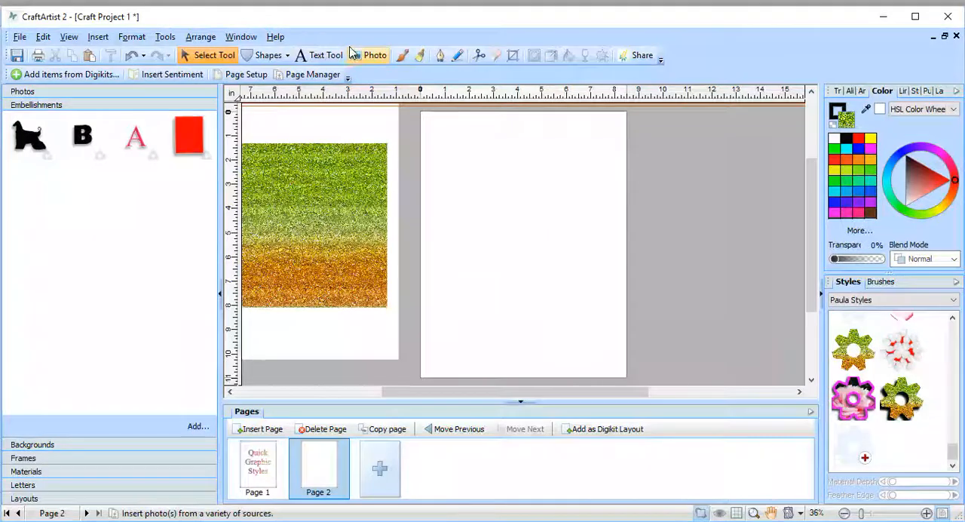
{"action": "left_click", "coordinate": [354, 170]}
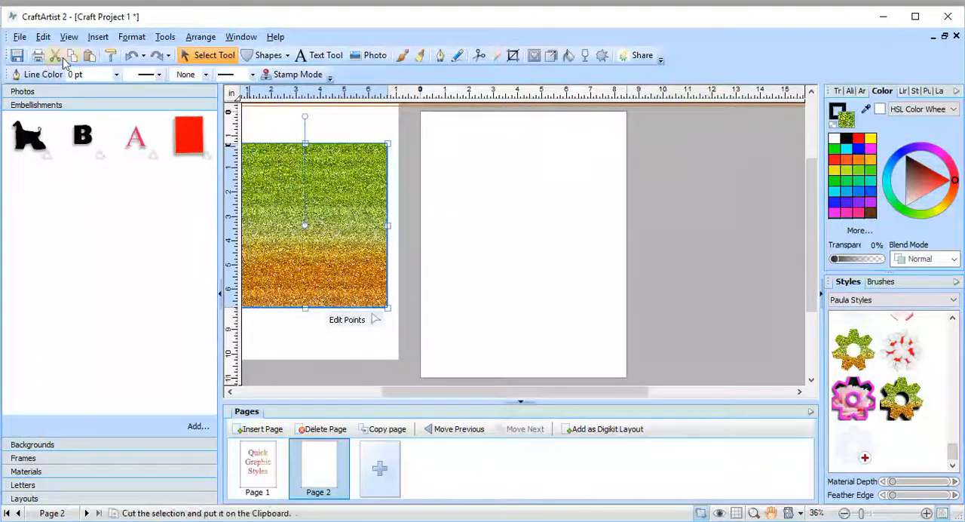
{"action": "left_click", "coordinate": [55, 59]}
{"action": "left_click", "coordinate": [344, 205]}
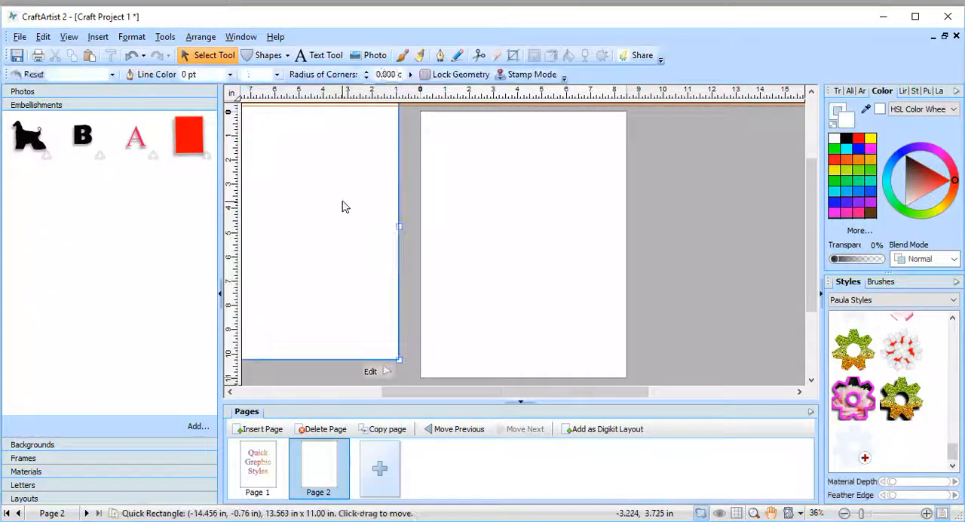
{"action": "left_click", "coordinate": [55, 58]}
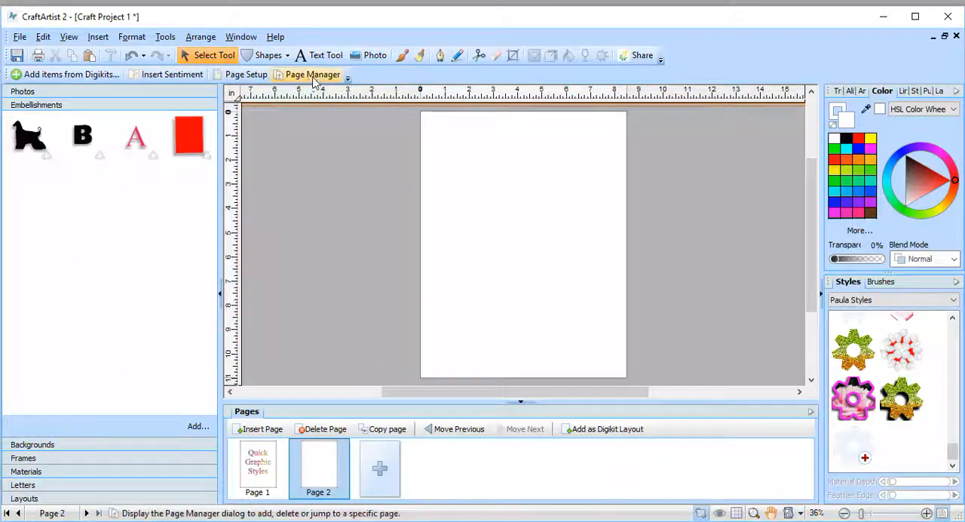
Step: Draw a Quick Rectangle about 7.4 by 6.8 in on the page, enlarge it slightly and fill it with cyan
{"action": "left_click", "coordinate": [287, 55]}
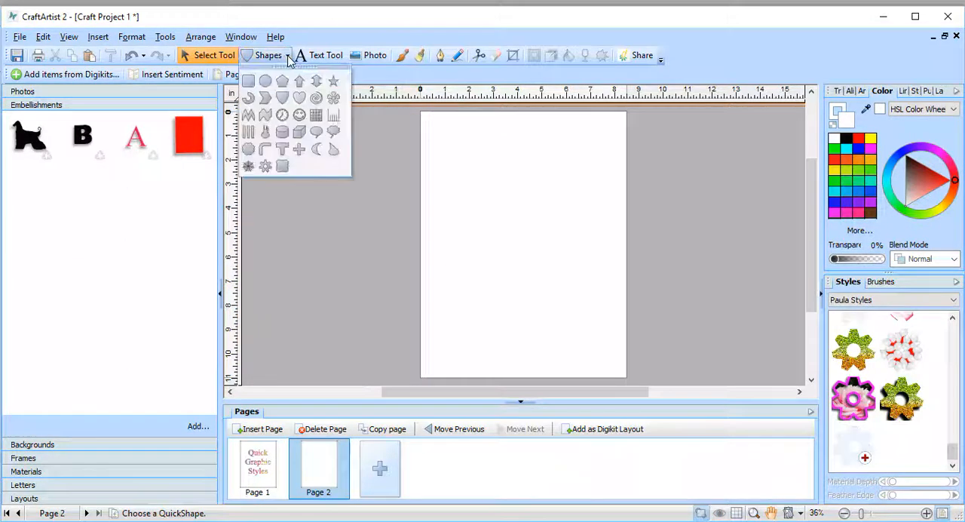
{"action": "left_click", "coordinate": [248, 83]}
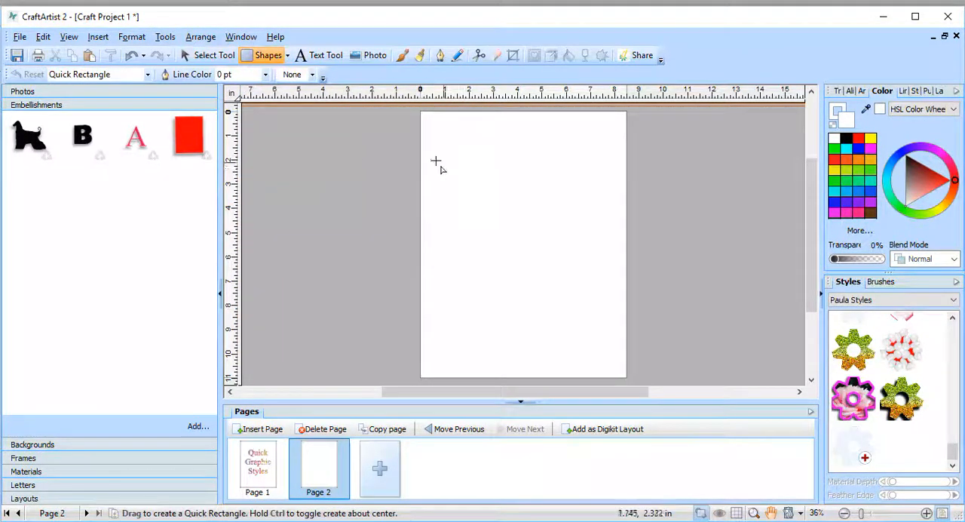
{"action": "left_click_drag", "start_coordinate": [440, 153], "coordinate": [620, 317]}
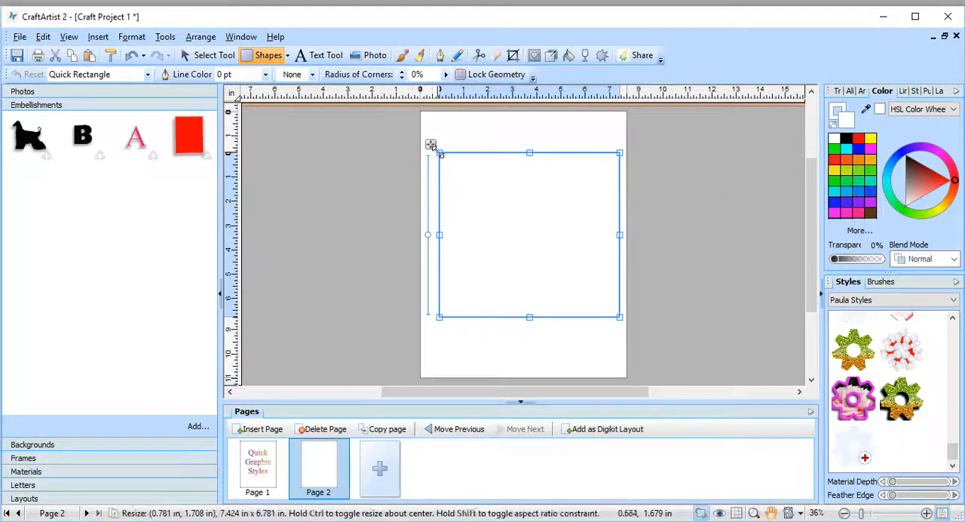
{"action": "left_click_drag", "start_coordinate": [432, 146], "coordinate": [422, 139]}
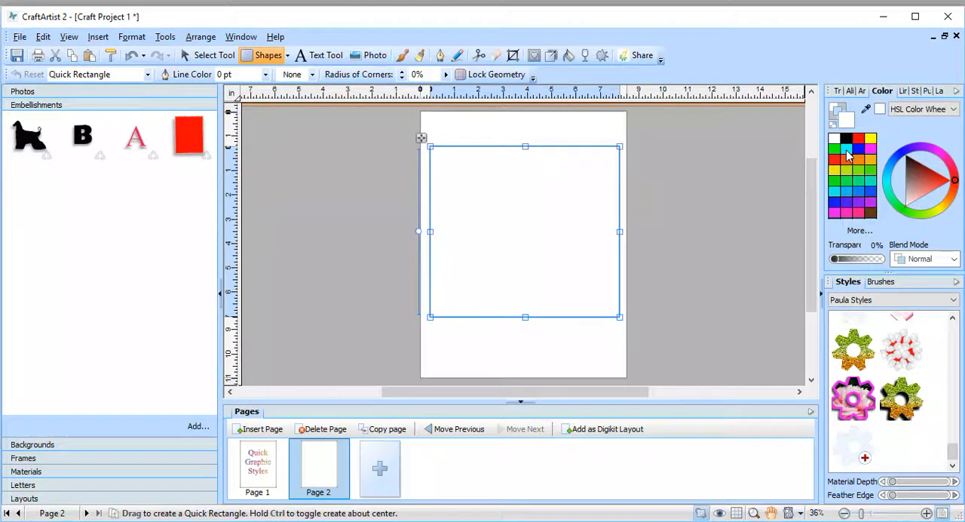
{"action": "left_click", "coordinate": [846, 151]}
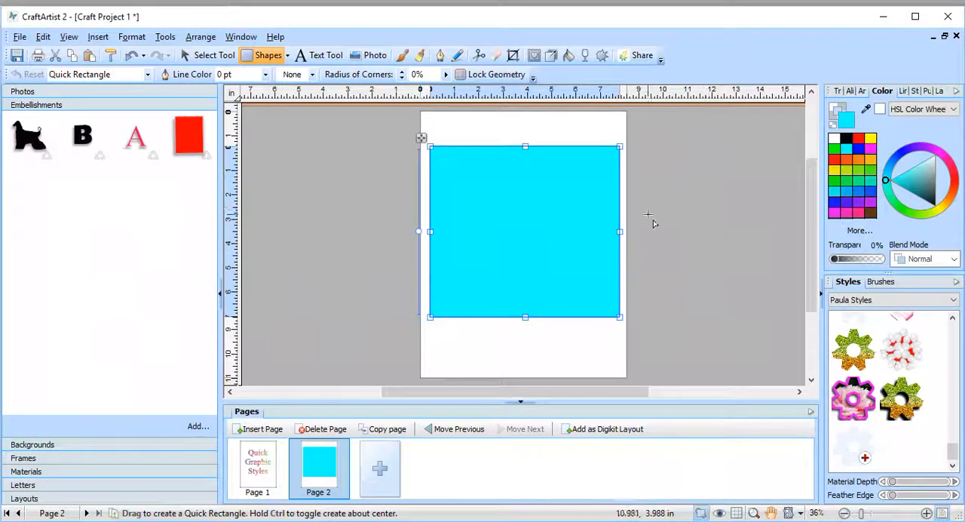
Step: Start a new graphic style from the cyan rectangle and change its fill to yellow-green, H=75 S=85 L=50
{"action": "right_click", "coordinate": [597, 176]}
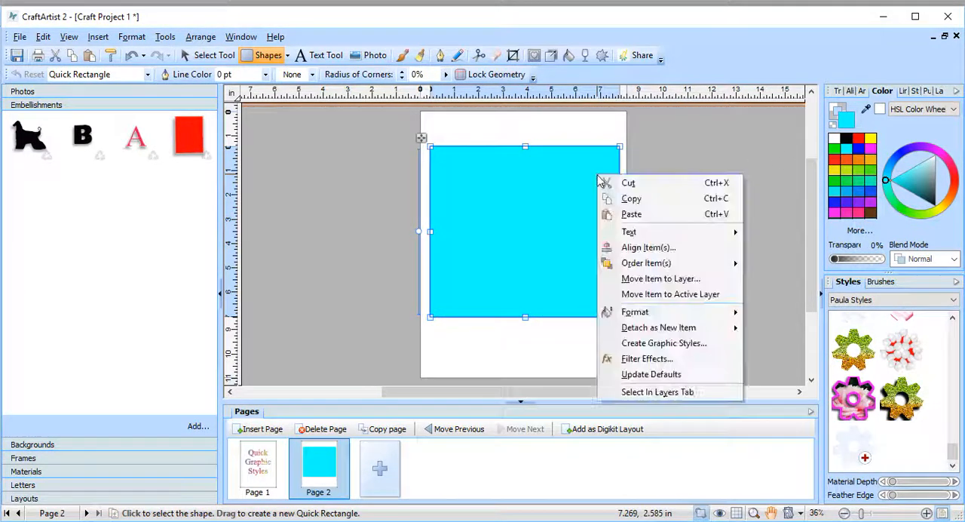
{"action": "left_click", "coordinate": [635, 345]}
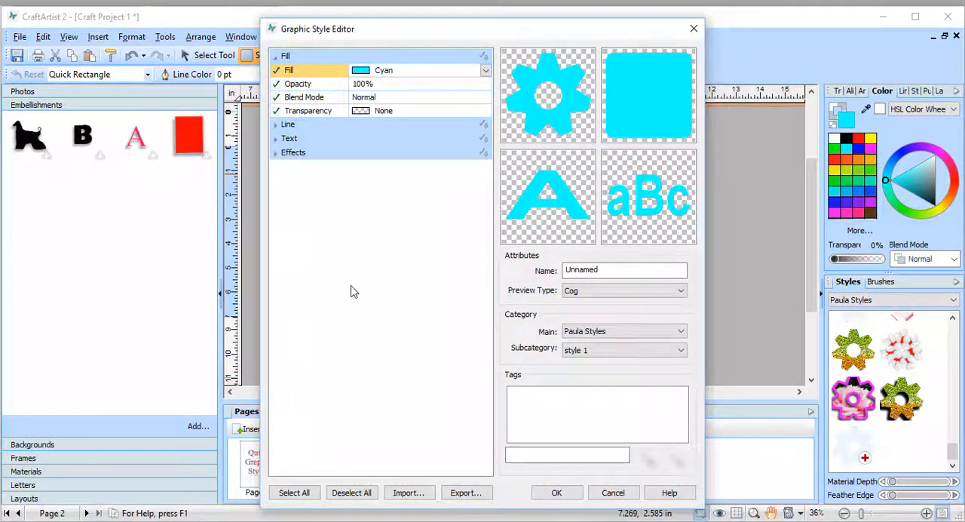
{"action": "left_click", "coordinate": [369, 72]}
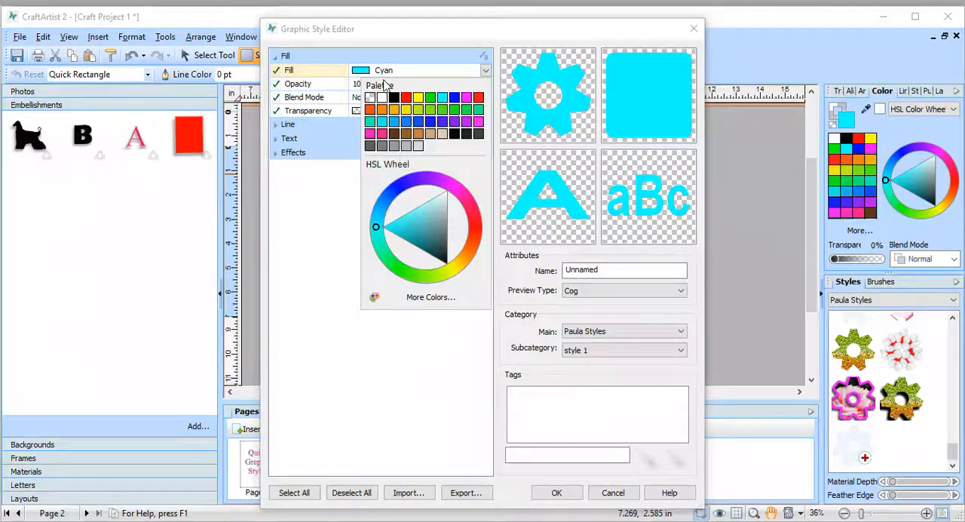
{"action": "left_click", "coordinate": [417, 110]}
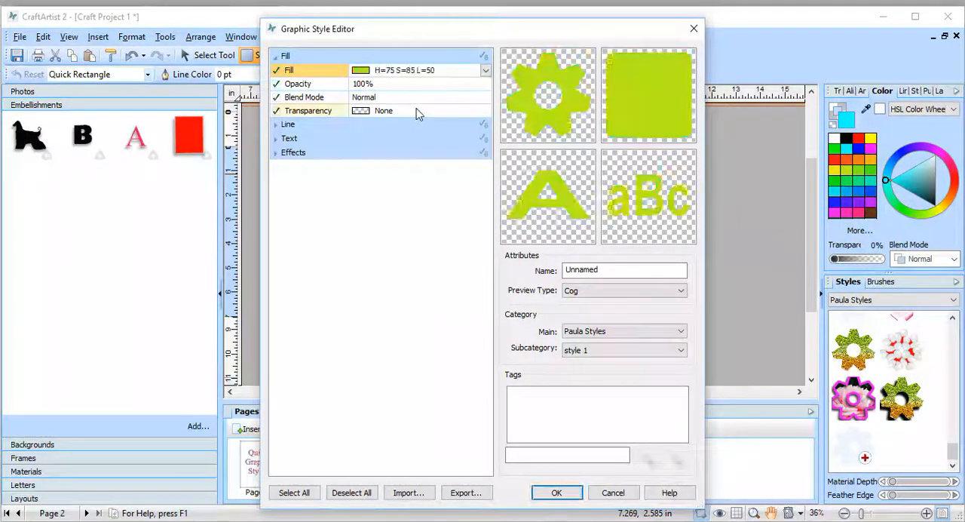
Step: Set the new style's fill opacity to 53% and browse the available transparency gradients
{"action": "left_click", "coordinate": [369, 86]}
{"action": "left_click", "coordinate": [485, 85]}
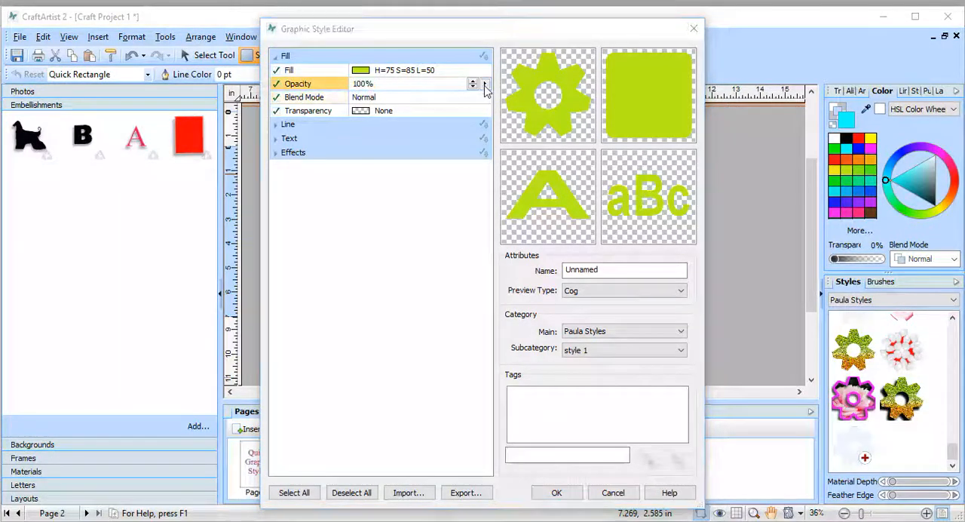
{"action": "left_click_drag", "start_coordinate": [478, 99], "coordinate": [414, 103]}
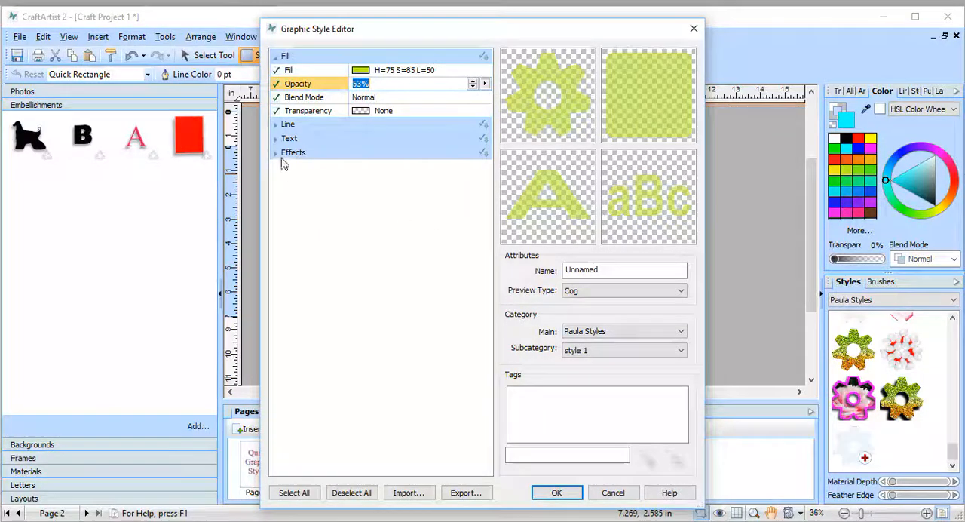
{"action": "left_click", "coordinate": [353, 113]}
{"action": "left_click", "coordinate": [380, 114]}
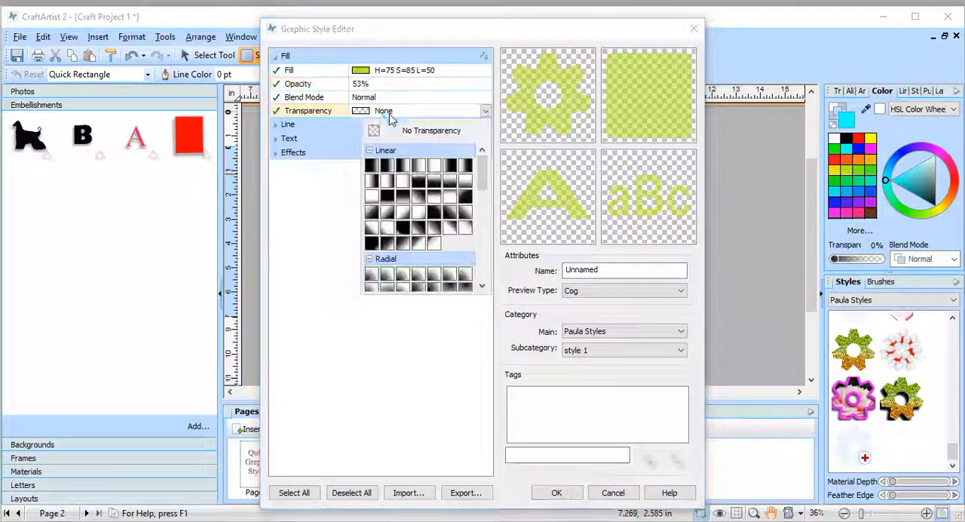
{"action": "mouse_move", "coordinate": [481, 172]}
{"action": "left_mouse_down"}
{"action": "mouse_move", "coordinate": [473, 211]}
{"action": "mouse_move", "coordinate": [484, 249]}
{"action": "mouse_move", "coordinate": [488, 160]}
{"action": "left_mouse_up"}
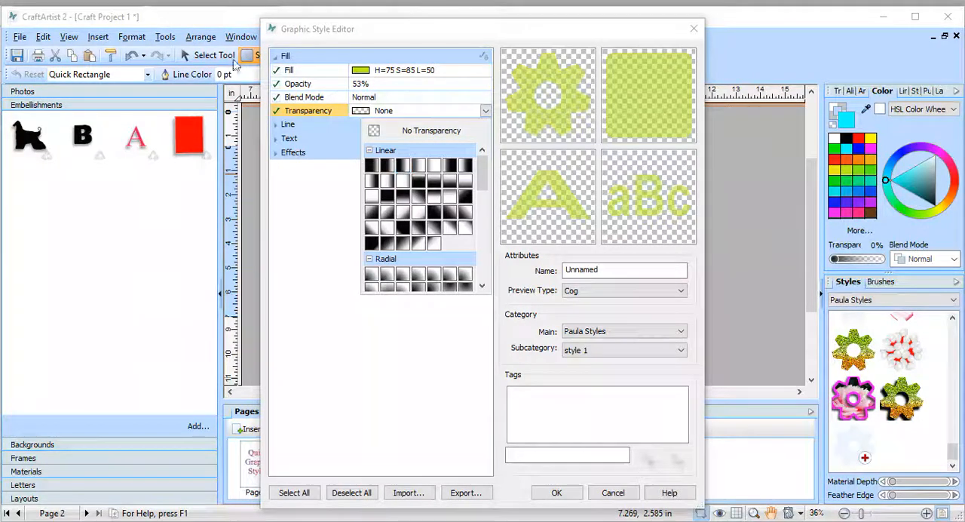
{"action": "left_click", "coordinate": [287, 144]}
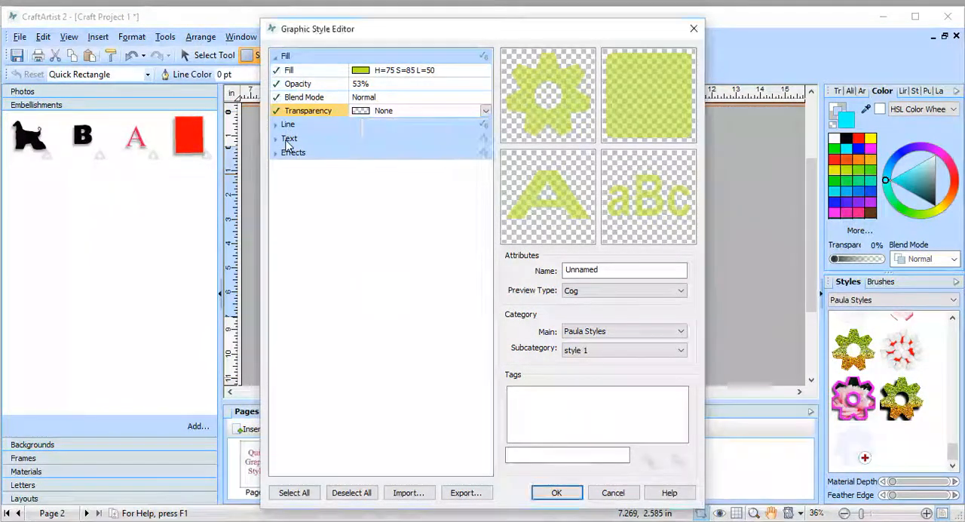
Step: Try Tennessee Light SF as the new style's text font, and change the font to Tekton Pro Ext
{"action": "left_click", "coordinate": [277, 140]}
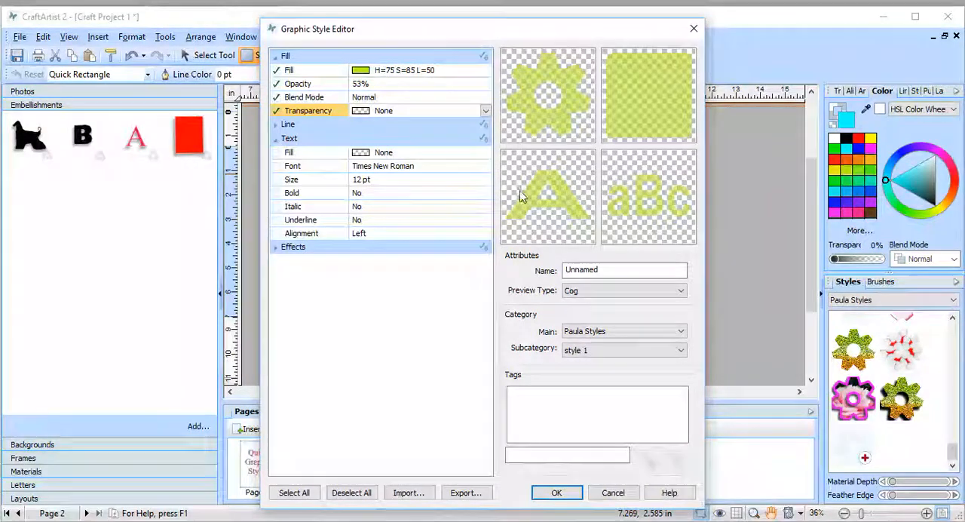
{"action": "left_click", "coordinate": [444, 169]}
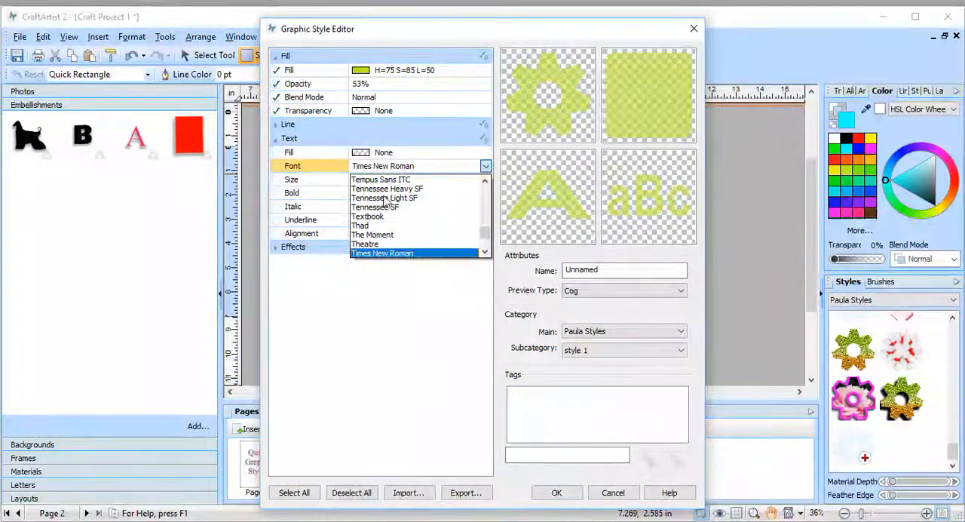
{"action": "left_click", "coordinate": [433, 197]}
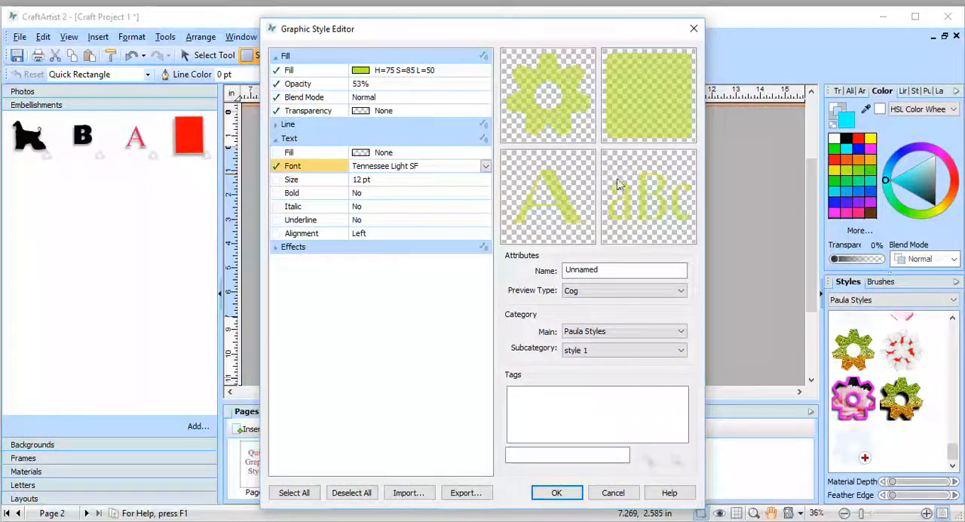
{"action": "left_click", "coordinate": [483, 168]}
{"action": "left_click", "coordinate": [371, 225]}
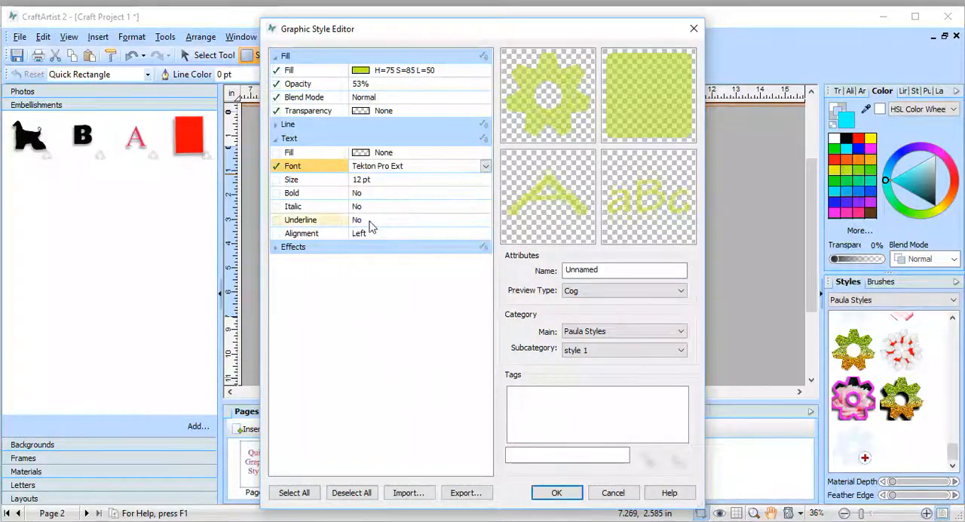
Step: Change the new style's text font to Showcard Gothic
{"action": "left_click", "coordinate": [486, 165]}
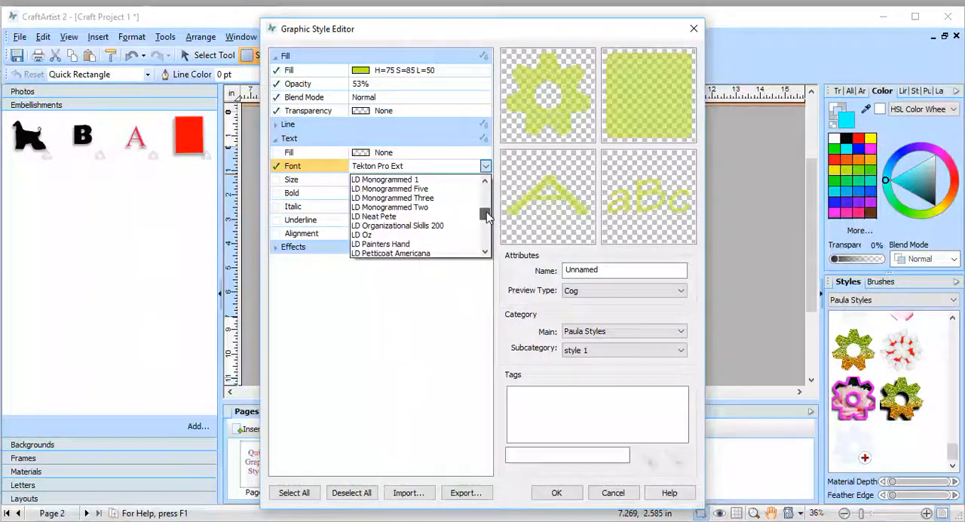
{"action": "left_click_drag", "start_coordinate": [487, 215], "coordinate": [484, 232]}
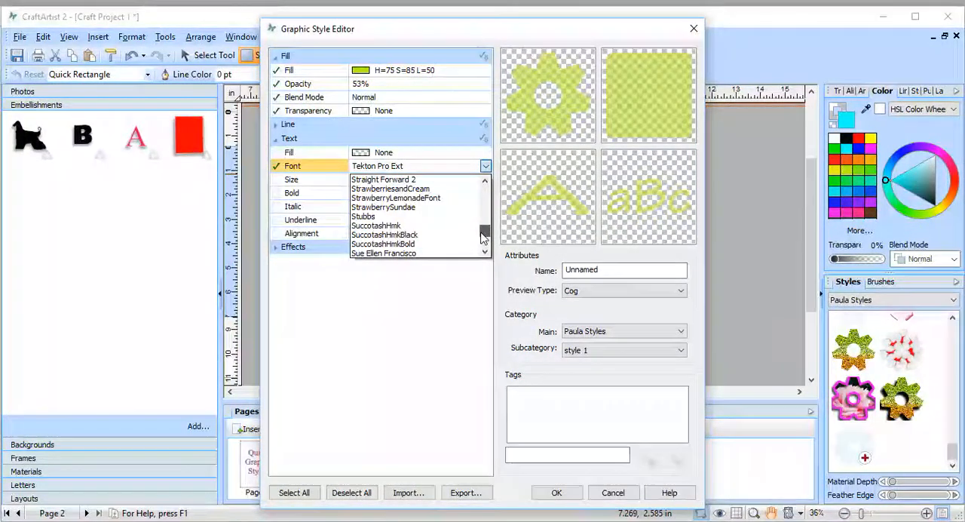
{"action": "left_click", "coordinate": [486, 181]}
{"action": "left_click", "coordinate": [486, 181]}
{"action": "left_click", "coordinate": [485, 182]}
{"action": "left_click", "coordinate": [485, 182]}
{"action": "left_click", "coordinate": [484, 182]}
{"action": "left_click", "coordinate": [485, 183]}
{"action": "left_click", "coordinate": [485, 184]}
{"action": "left_click", "coordinate": [485, 183]}
{"action": "left_click", "coordinate": [485, 183]}
{"action": "left_click", "coordinate": [485, 183]}
{"action": "left_click", "coordinate": [484, 183]}
{"action": "left_click", "coordinate": [485, 183]}
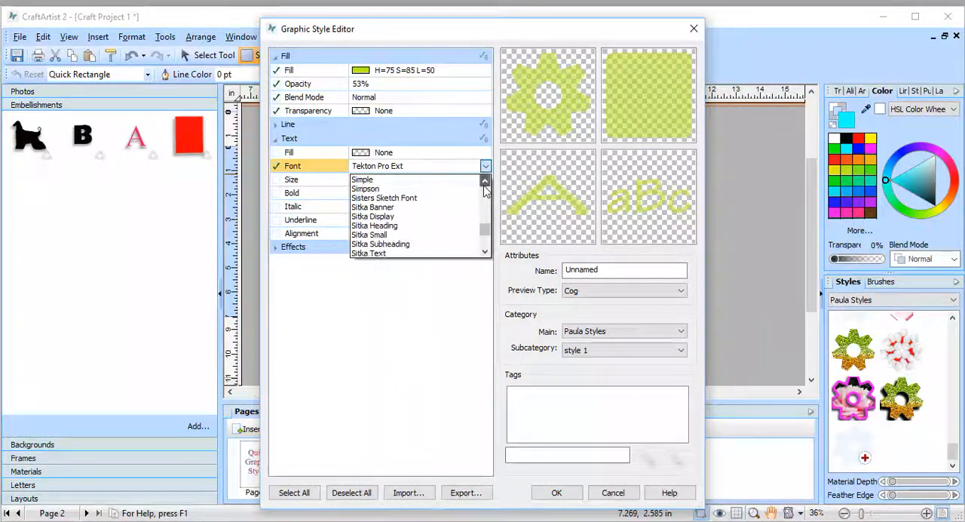
{"action": "left_click", "coordinate": [485, 183]}
{"action": "left_click", "coordinate": [485, 183]}
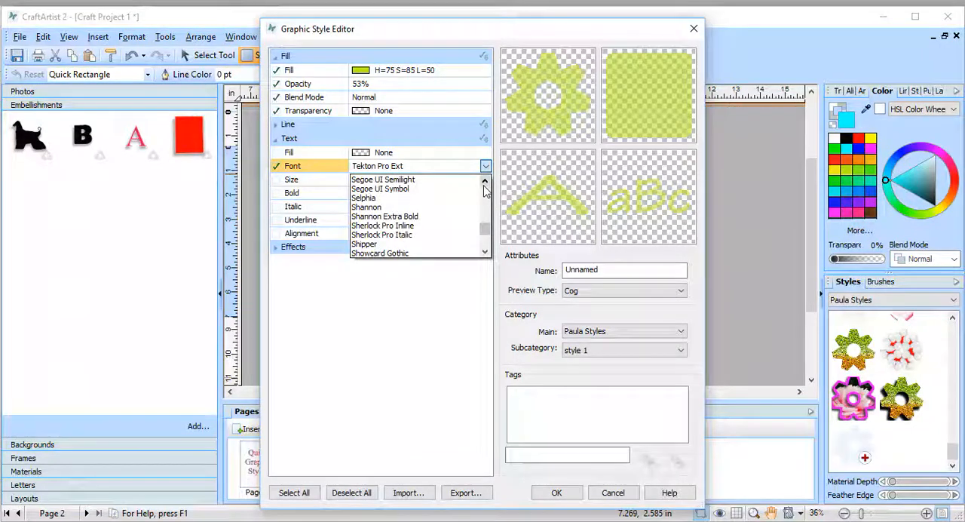
{"action": "left_click", "coordinate": [485, 183]}
{"action": "left_click", "coordinate": [485, 183]}
{"action": "left_click", "coordinate": [485, 183]}
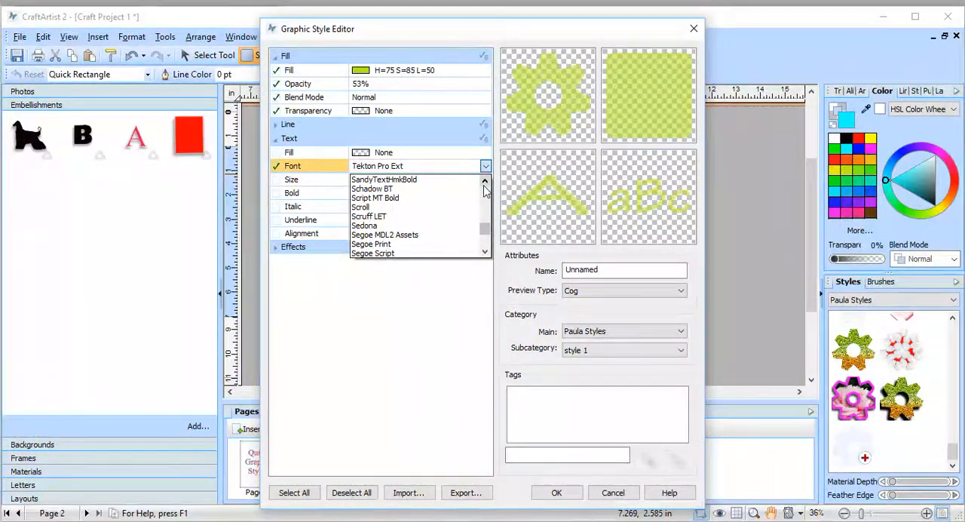
{"action": "mouse_move", "coordinate": [485, 228]}
{"action": "left_mouse_down"}
{"action": "mouse_move", "coordinate": [486, 240]}
{"action": "mouse_move", "coordinate": [487, 230]}
{"action": "left_mouse_up"}
{"action": "left_click", "coordinate": [485, 181]}
{"action": "left_click", "coordinate": [485, 181]}
{"action": "left_click", "coordinate": [485, 182]}
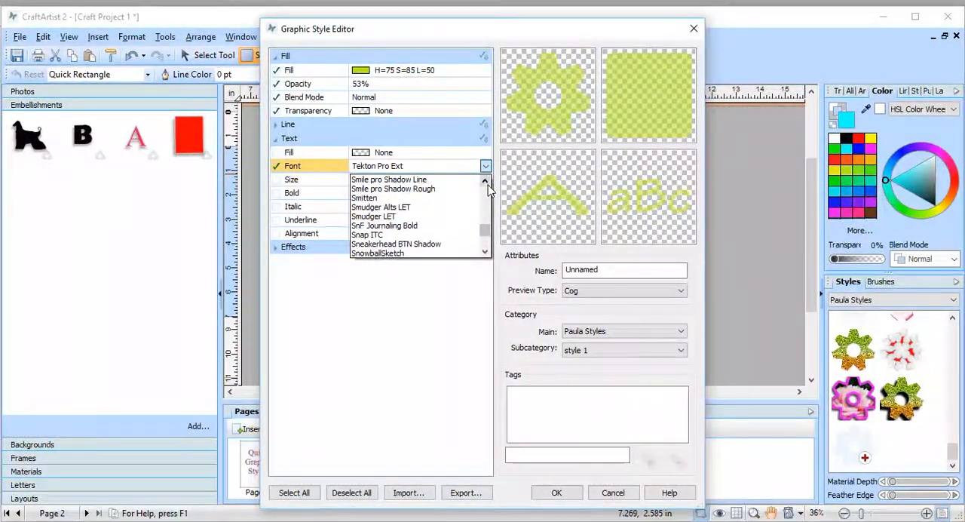
{"action": "left_click", "coordinate": [485, 182]}
{"action": "left_click", "coordinate": [485, 182]}
{"action": "left_click", "coordinate": [485, 182]}
{"action": "left_click", "coordinate": [485, 182]}
{"action": "left_click", "coordinate": [484, 182]}
{"action": "left_click", "coordinate": [485, 181]}
{"action": "left_click", "coordinate": [484, 182]}
{"action": "left_click", "coordinate": [485, 181]}
{"action": "left_click", "coordinate": [484, 182]}
{"action": "left_click", "coordinate": [484, 182]}
{"action": "left_click", "coordinate": [485, 182]}
{"action": "left_click", "coordinate": [485, 182]}
{"action": "left_click", "coordinate": [485, 181]}
{"action": "left_click", "coordinate": [484, 181]}
{"action": "left_click", "coordinate": [485, 181]}
{"action": "left_click", "coordinate": [485, 181]}
{"action": "left_click", "coordinate": [485, 182]}
{"action": "left_click", "coordinate": [485, 181]}
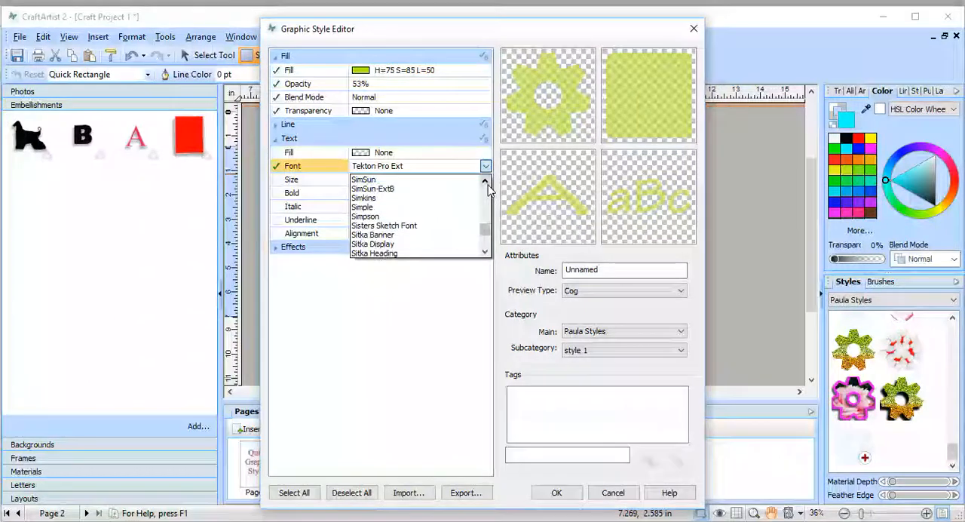
{"action": "left_click", "coordinate": [485, 181]}
{"action": "left_click", "coordinate": [484, 182]}
{"action": "left_click", "coordinate": [485, 181]}
{"action": "left_click", "coordinate": [485, 182]}
{"action": "left_click", "coordinate": [484, 182]}
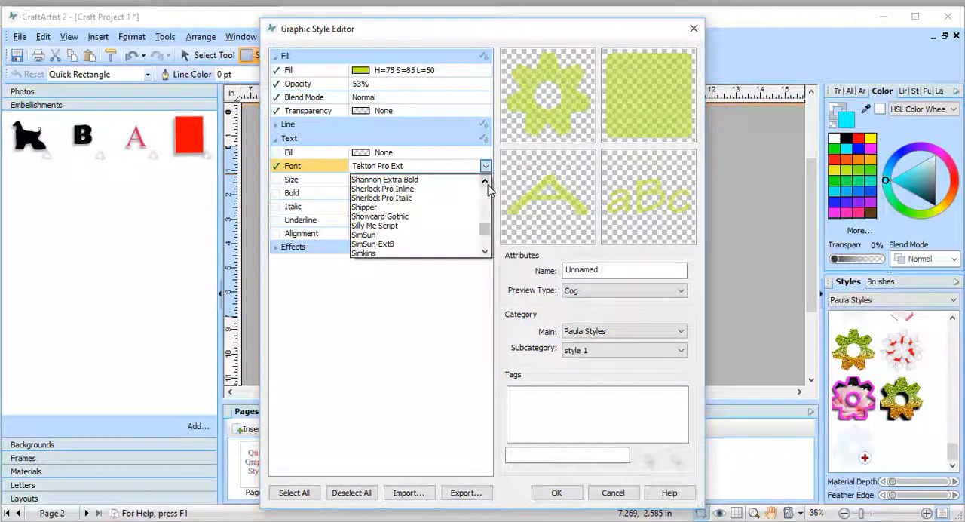
{"action": "left_click", "coordinate": [411, 218]}
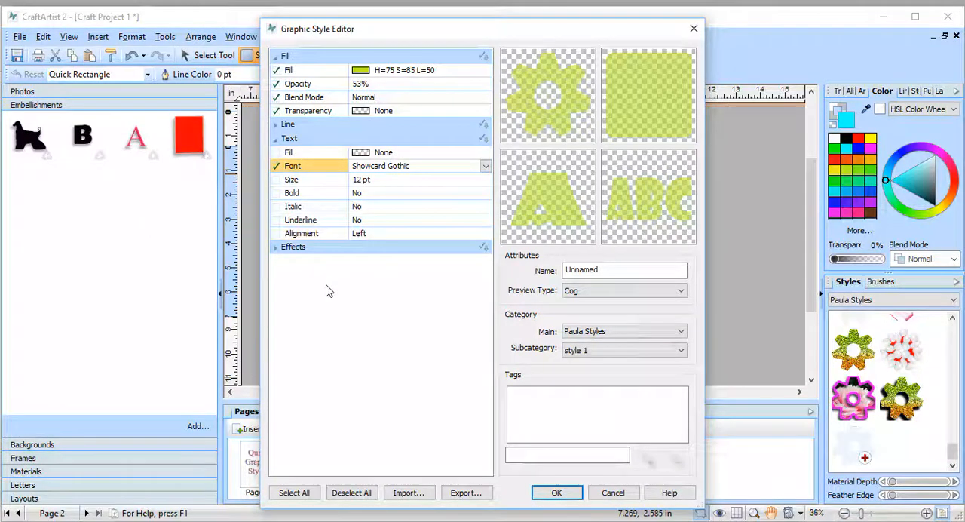
Step: Name the new graphic style "light green" and save it to the style 1 subcategory of Paula Styles
{"action": "left_click", "coordinate": [558, 498]}
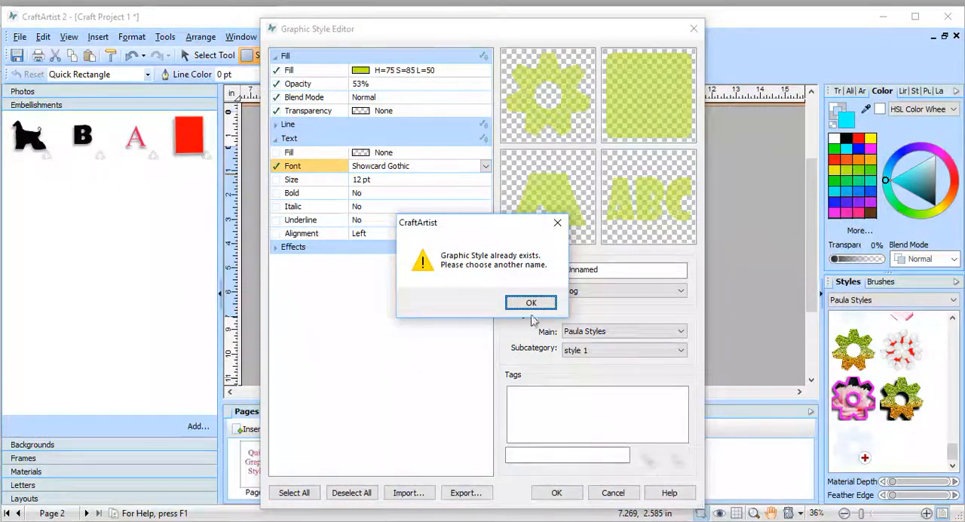
{"action": "left_click", "coordinate": [532, 304]}
{"action": "left_click_drag", "start_coordinate": [627, 271], "coordinate": [540, 279]}
{"action": "type", "text": "l"}
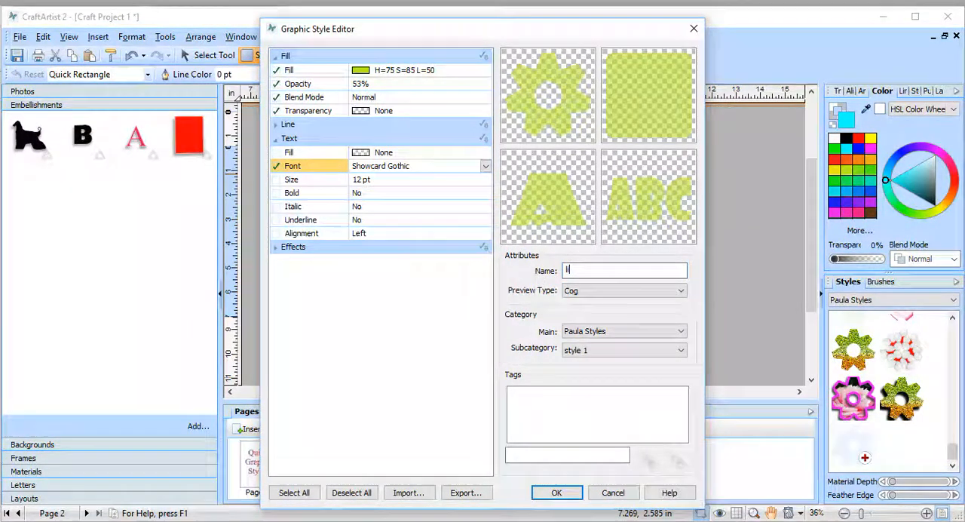
{"action": "type", "text": "ight green"}
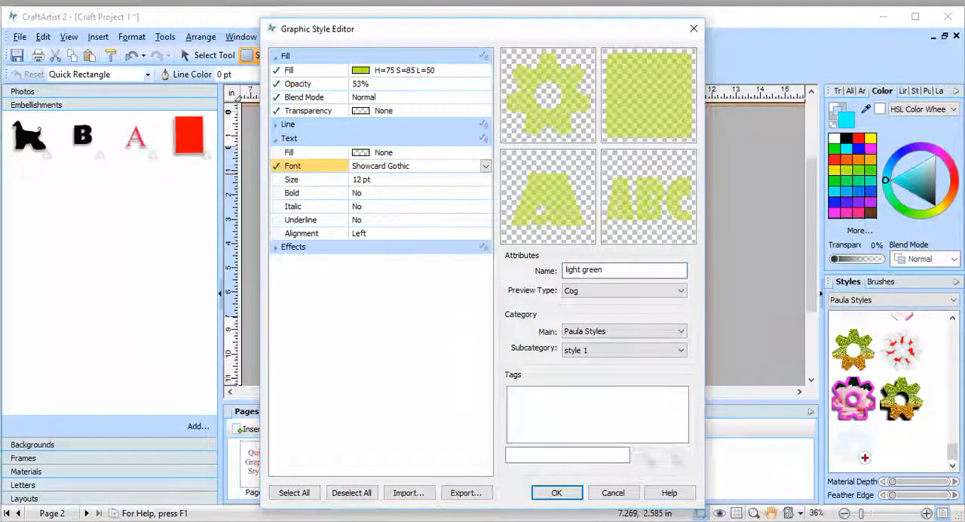
{"action": "left_click", "coordinate": [556, 492]}
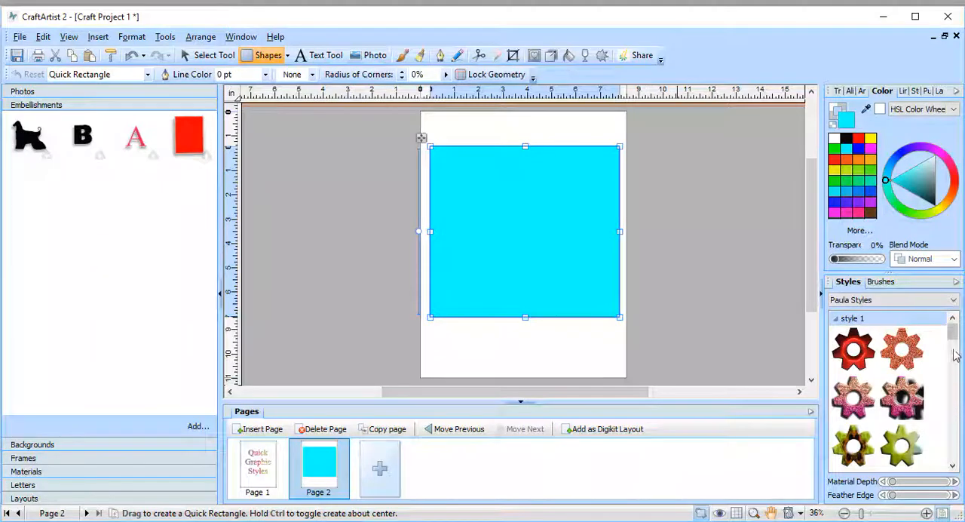
Step: Apply the light green style to the cyan rectangle and move the rectangle mostly off the page's lower-left edge
{"action": "left_click_drag", "start_coordinate": [954, 341], "coordinate": [956, 456]}
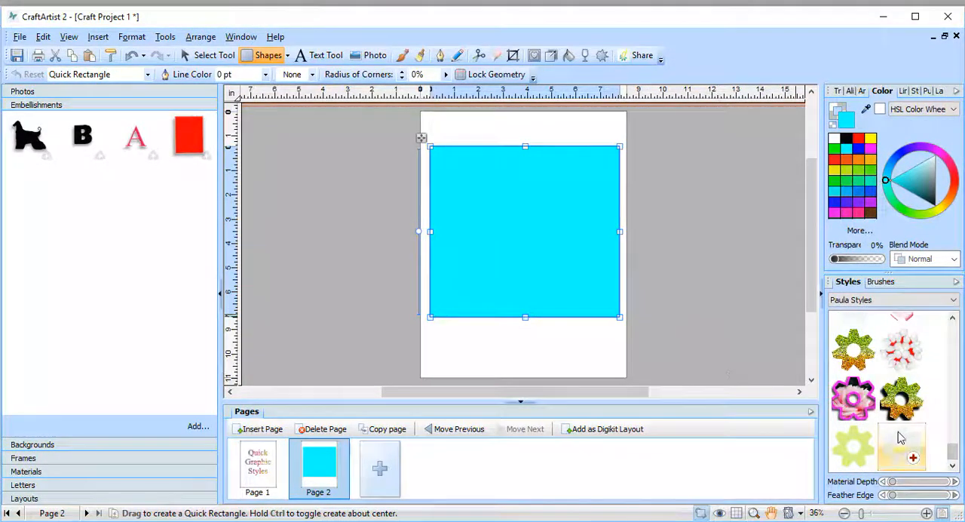
{"action": "left_click", "coordinate": [854, 446]}
{"action": "left_click", "coordinate": [703, 224]}
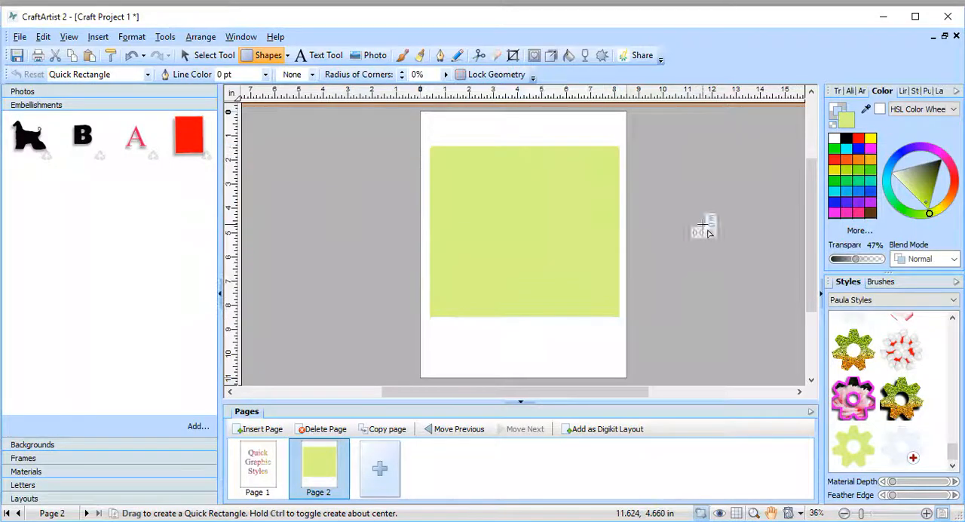
{"action": "left_click", "coordinate": [590, 303]}
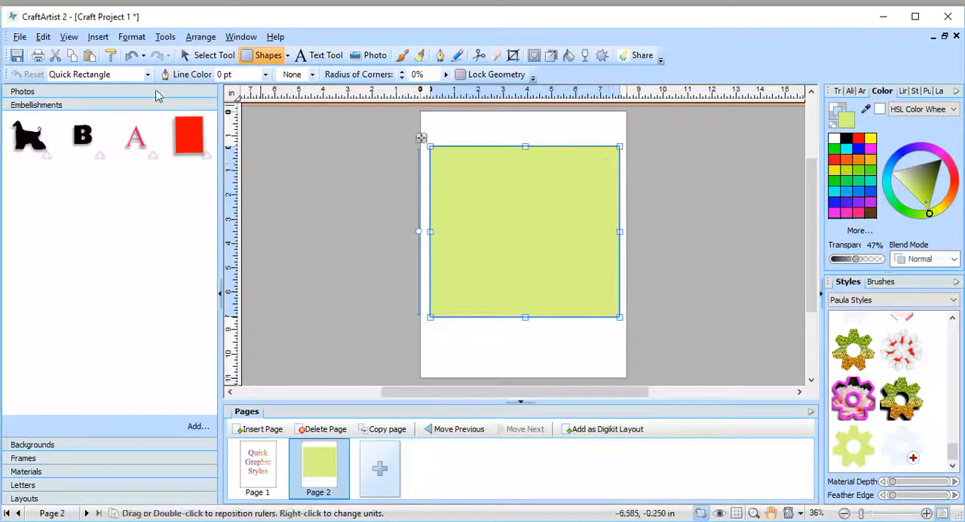
{"action": "left_click", "coordinate": [207, 55]}
{"action": "left_click_drag", "start_coordinate": [528, 198], "coordinate": [345, 317]}
Step: Add the letter B embellishment to the page, enlarge it, apply the light green style and place it near the page's upper-left corner
{"action": "left_click_drag", "start_coordinate": [82, 136], "coordinate": [554, 209]}
{"action": "left_click_drag", "start_coordinate": [578, 256], "coordinate": [626, 317]}
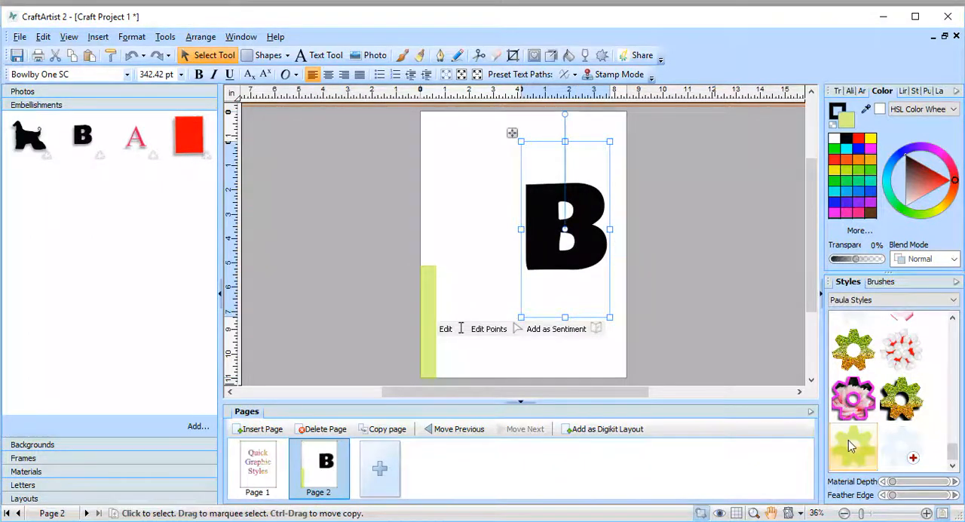
{"action": "left_click", "coordinate": [851, 446]}
{"action": "left_click_drag", "start_coordinate": [584, 219], "coordinate": [494, 167]}
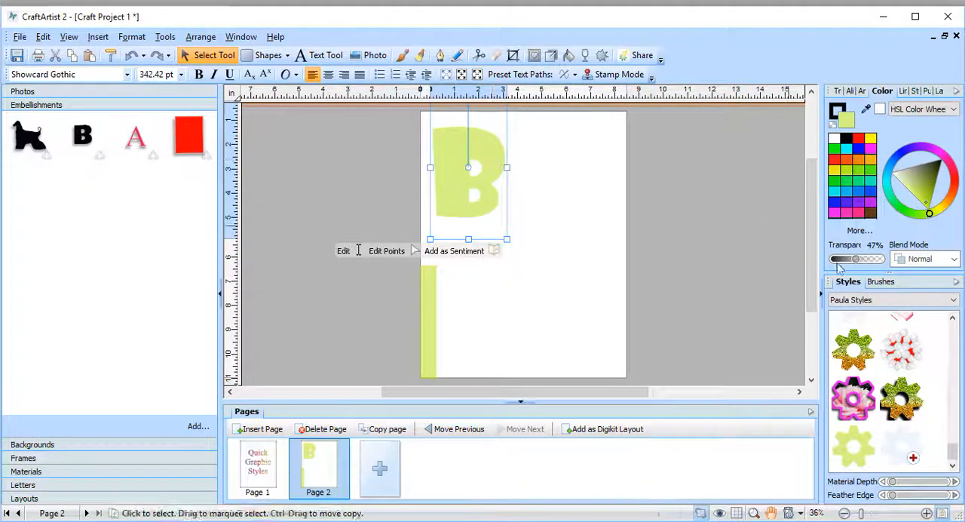
{"action": "left_click", "coordinate": [707, 256]}
Step: Add the dog silhouette embellishment, enlarge it, apply the light green style and move the result beside the B
{"action": "left_click_drag", "start_coordinate": [21, 145], "coordinate": [544, 255]}
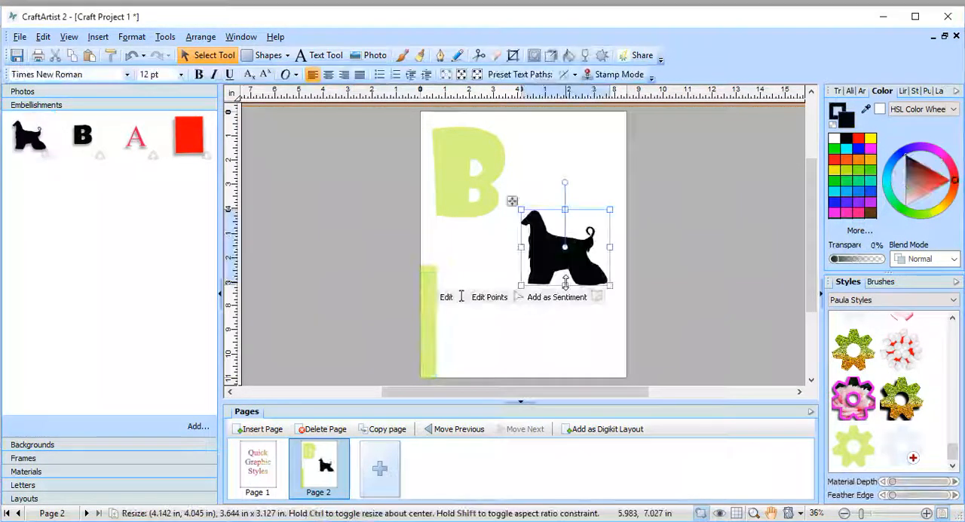
{"action": "left_click_drag", "start_coordinate": [608, 287], "coordinate": [571, 302]}
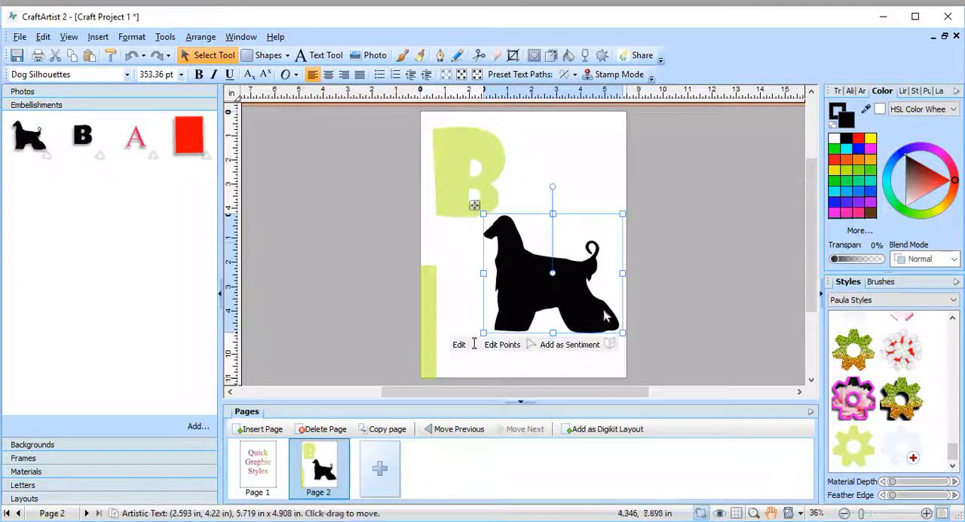
{"action": "left_click", "coordinate": [854, 446]}
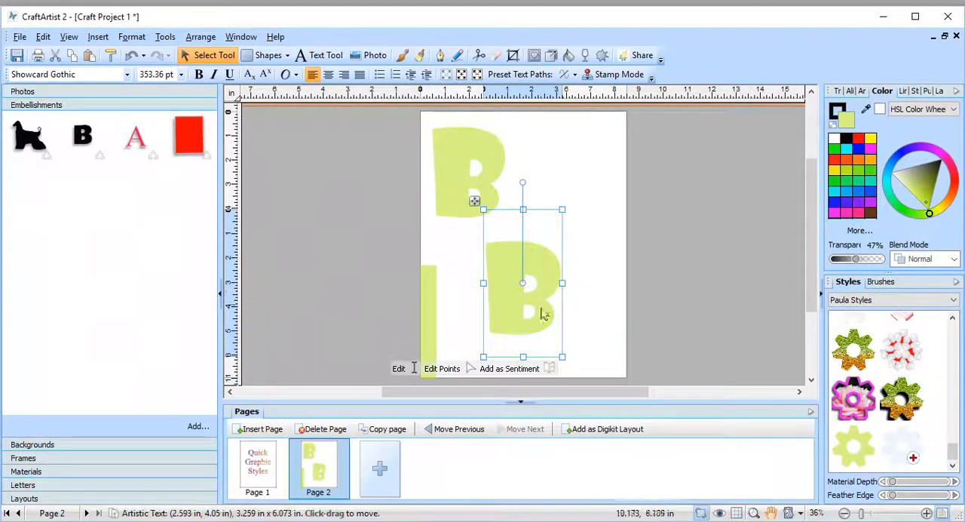
{"action": "left_click_drag", "start_coordinate": [543, 334], "coordinate": [581, 220]}
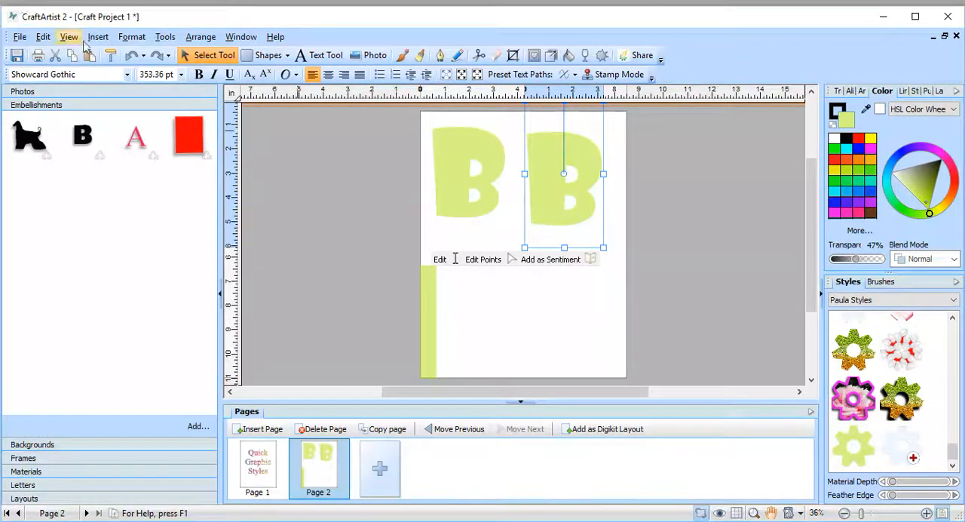
Step: Select every object on page 2 and cut them all to empty the page
{"action": "left_click", "coordinate": [43, 37]}
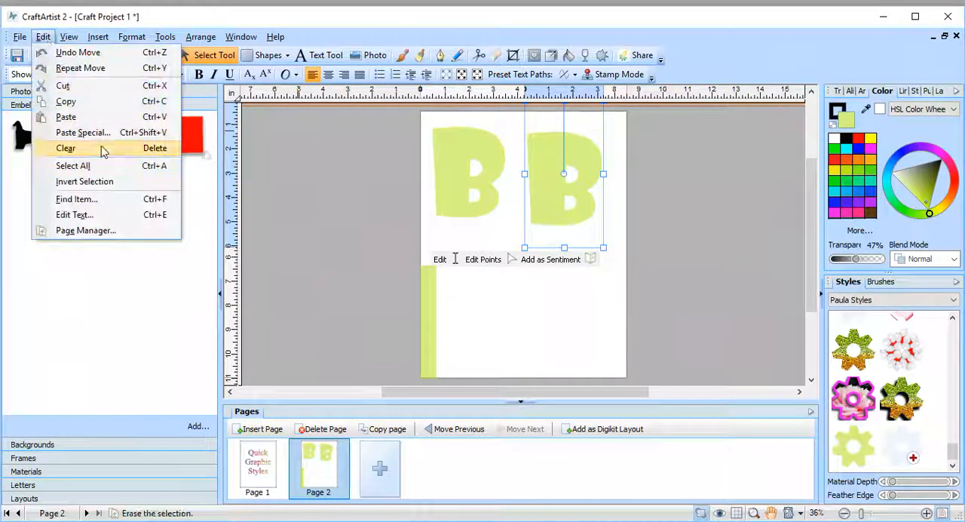
{"action": "left_click", "coordinate": [87, 164]}
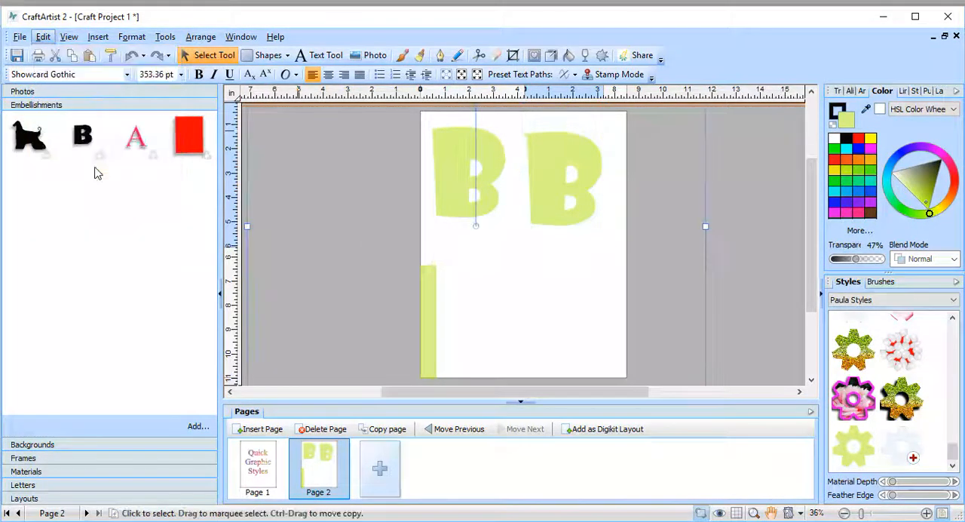
{"action": "left_click", "coordinate": [56, 57]}
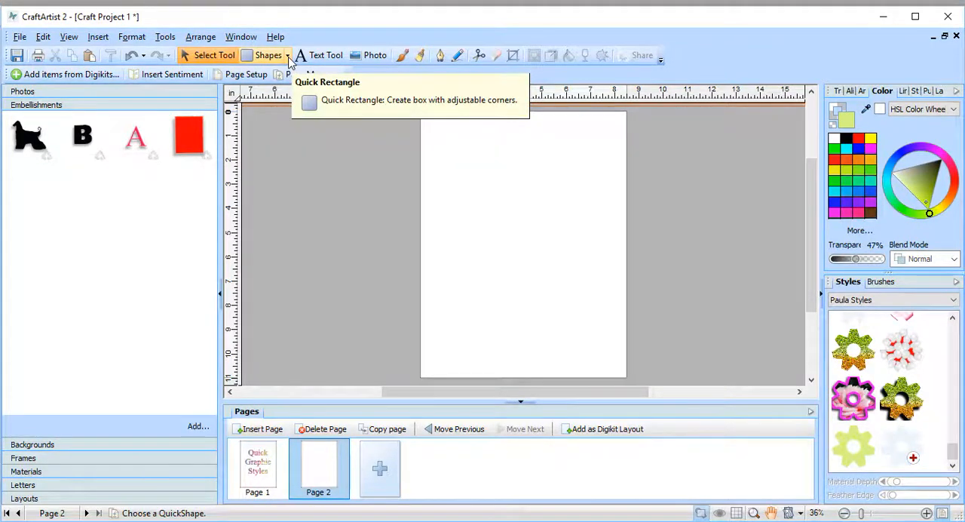
Step: Draw a red Quick Rectangle about 6.3 by 6.6 in on the empty page and enlarge it slightly
{"action": "left_click", "coordinate": [858, 140]}
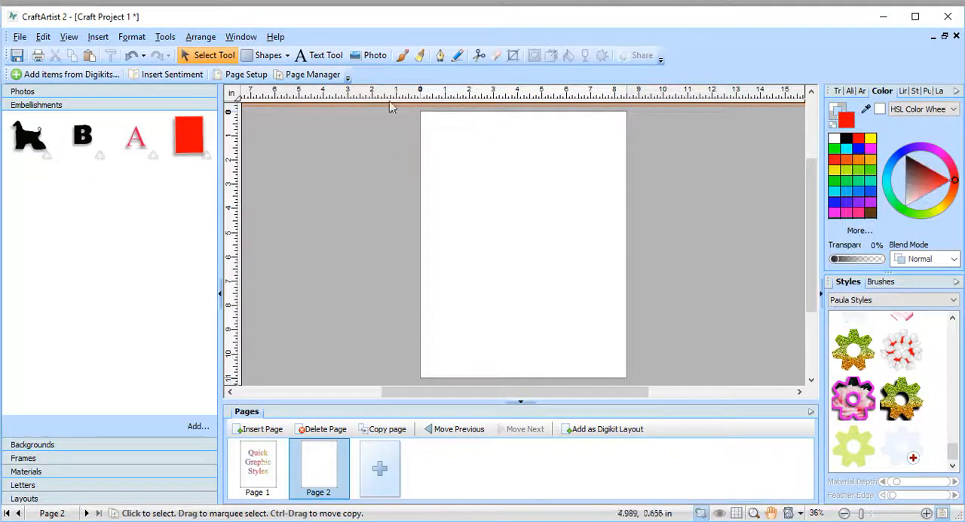
{"action": "left_click", "coordinate": [260, 57]}
{"action": "left_click_drag", "start_coordinate": [448, 146], "coordinate": [601, 306]}
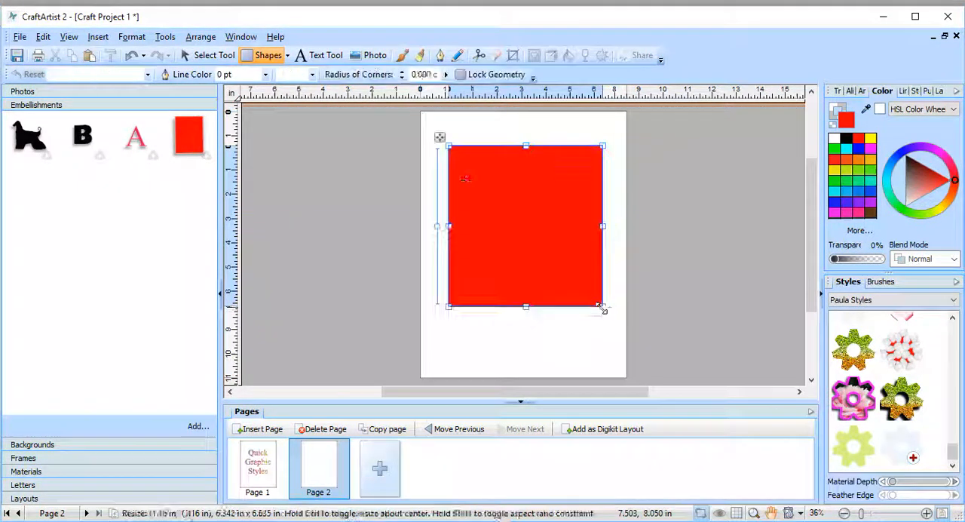
{"action": "left_click_drag", "start_coordinate": [444, 147], "coordinate": [436, 142]}
{"action": "left_click_drag", "start_coordinate": [599, 305], "coordinate": [604, 311]}
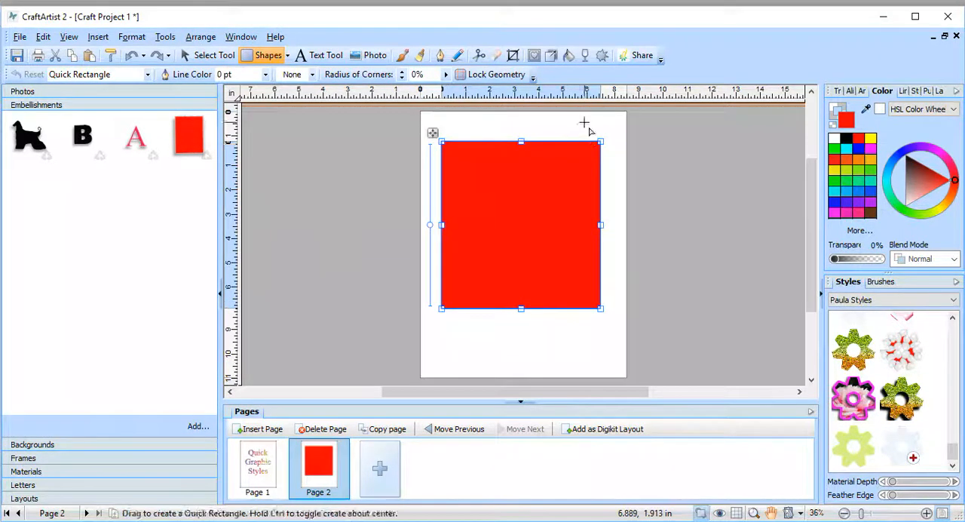
Step: Apply a Linear transparency to the red rectangle, fading diagonally from its upper-left corner to its lower-right corner
{"action": "left_click", "coordinate": [586, 56]}
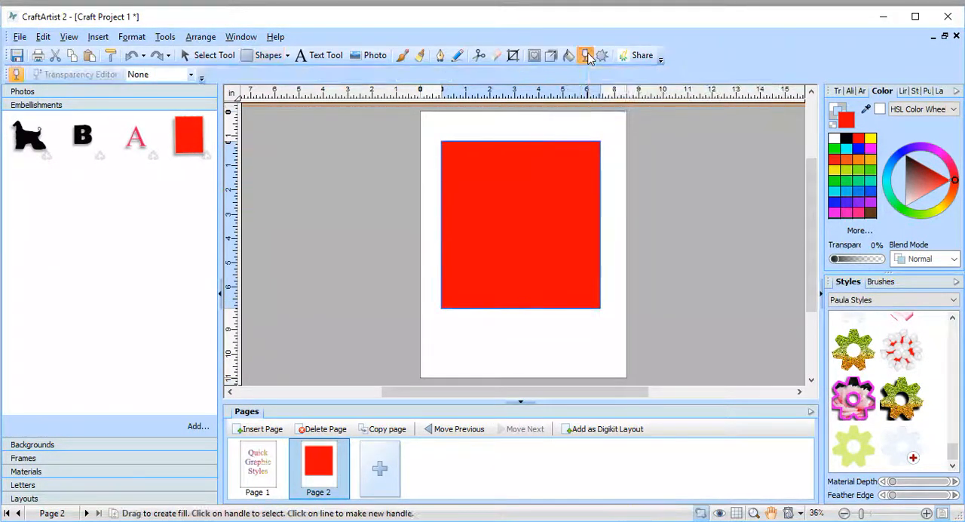
{"action": "left_click", "coordinate": [190, 76]}
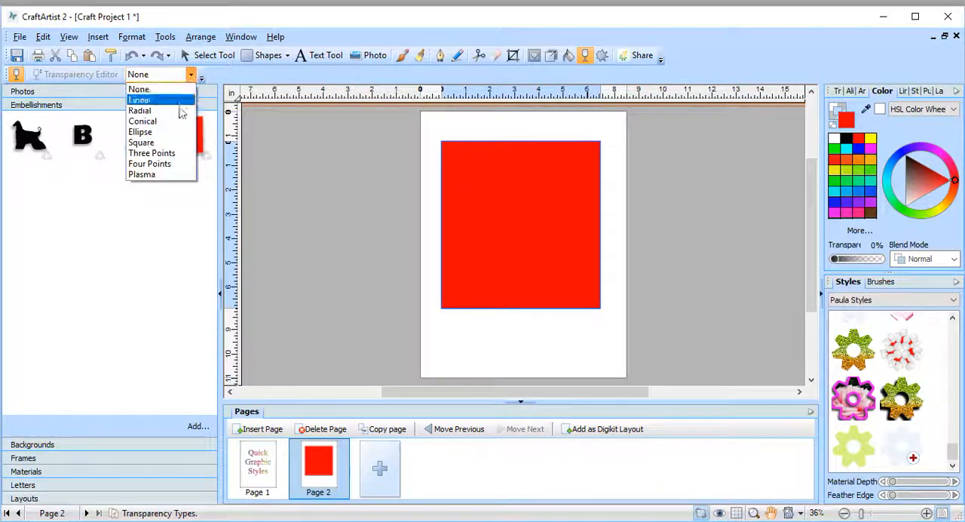
{"action": "left_click", "coordinate": [162, 101]}
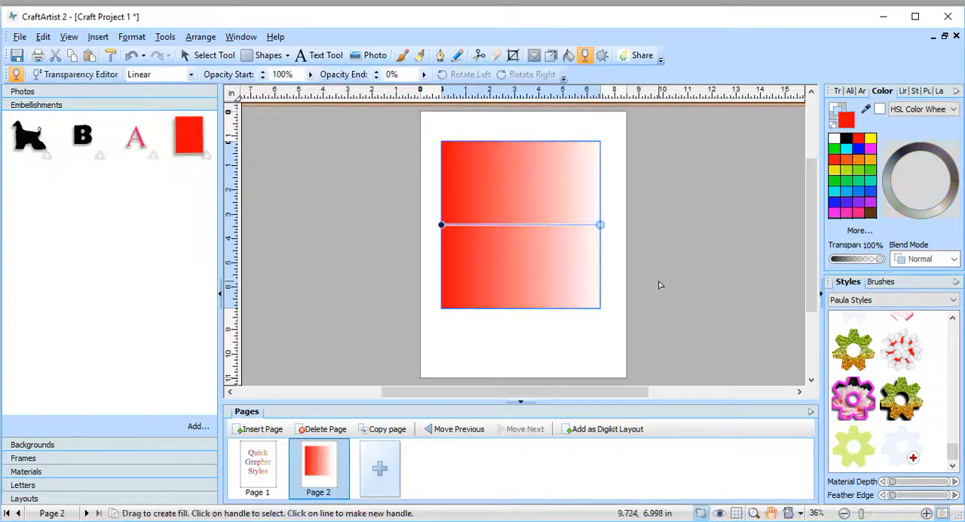
{"action": "left_click_drag", "start_coordinate": [600, 225], "coordinate": [589, 287]}
{"action": "left_click_drag", "start_coordinate": [441, 223], "coordinate": [451, 149]}
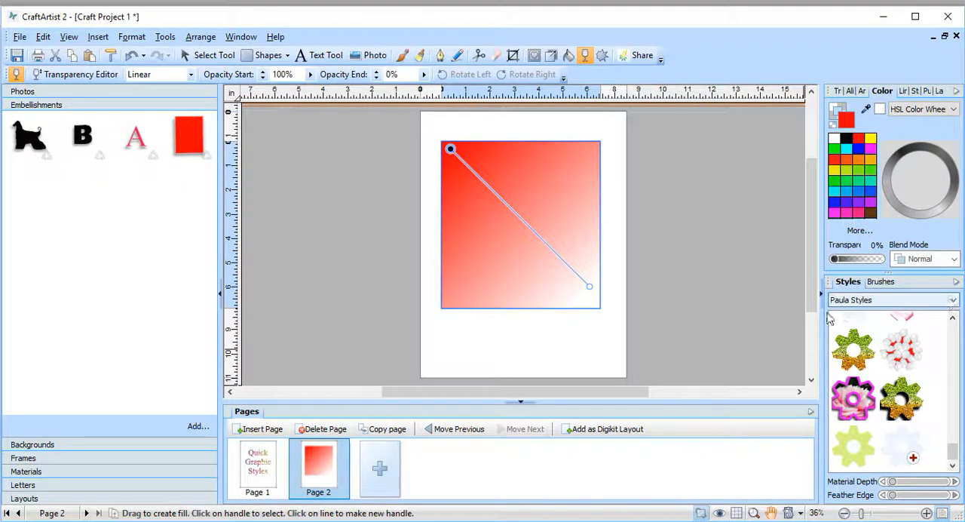
Step: Apply the red-and-white Marble style from Instant Effects to the rectangle and redraw its transparency from the lower-right corner toward the upper left
{"action": "left_click", "coordinate": [953, 300]}
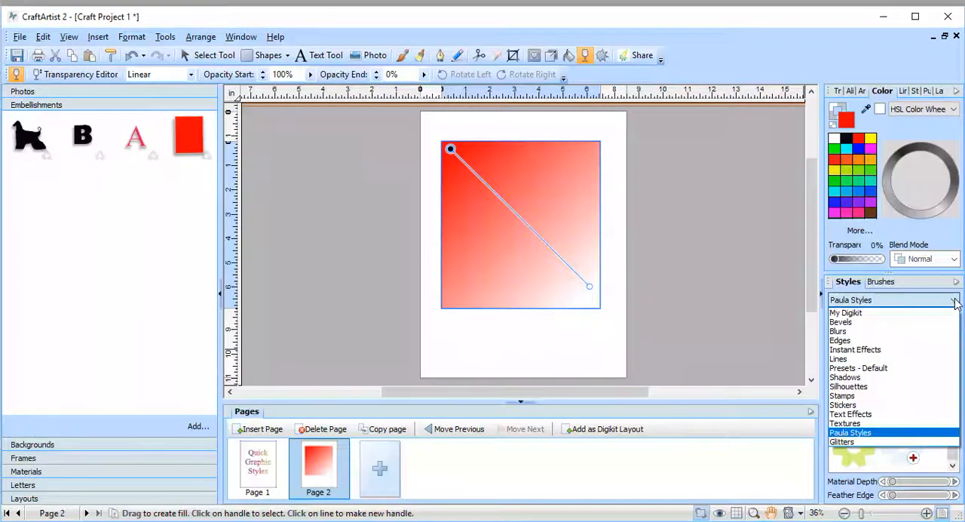
{"action": "left_click", "coordinate": [906, 354]}
{"action": "left_click_drag", "start_coordinate": [956, 337], "coordinate": [954, 384]}
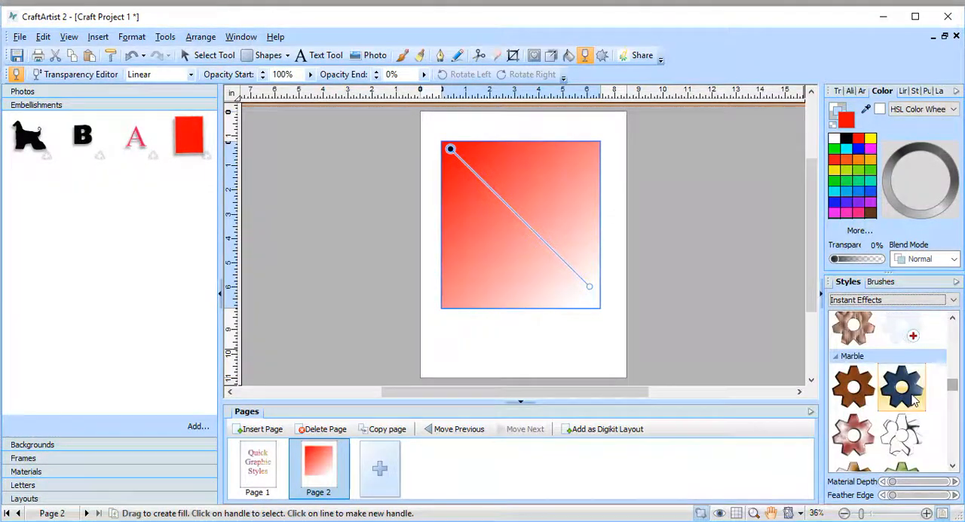
{"action": "left_click", "coordinate": [901, 386]}
{"action": "left_click_drag", "start_coordinate": [607, 317], "coordinate": [479, 188]}
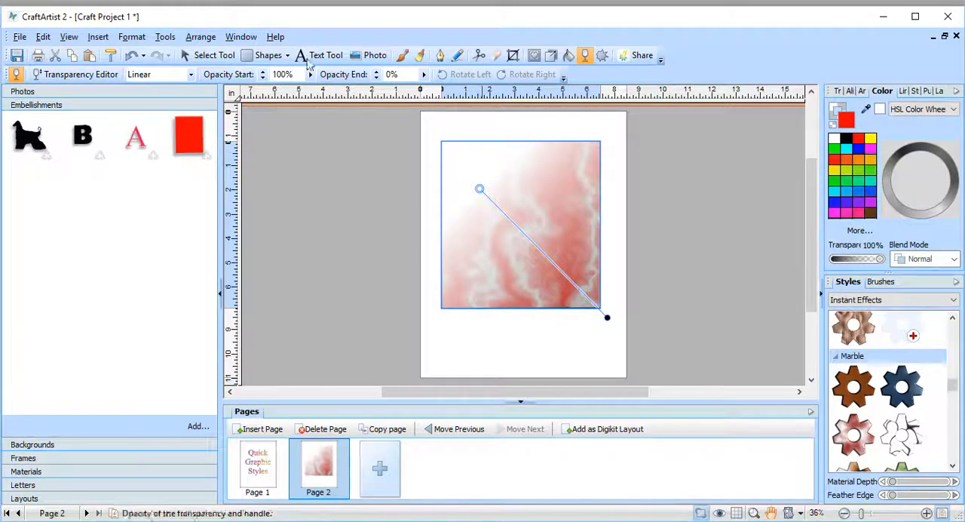
Step: Preview the faded marble rectangle as a graphic style and close the Graphic Style Editor without saving it
{"action": "left_click", "coordinate": [201, 56]}
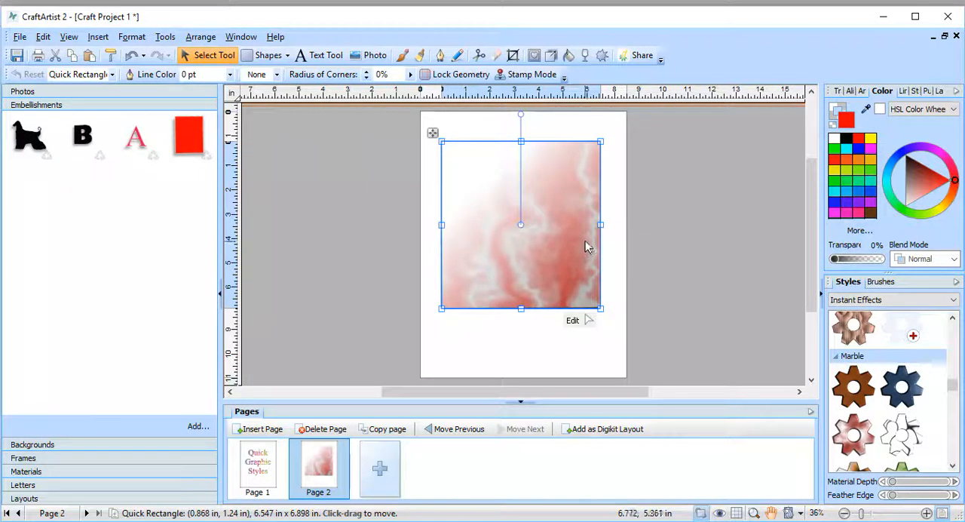
{"action": "right_click", "coordinate": [588, 247]}
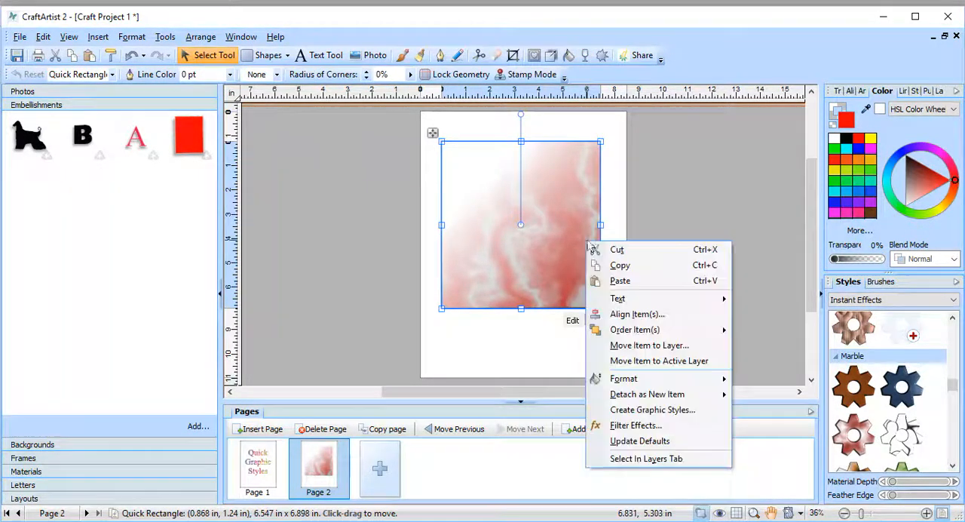
{"action": "left_click", "coordinate": [643, 411]}
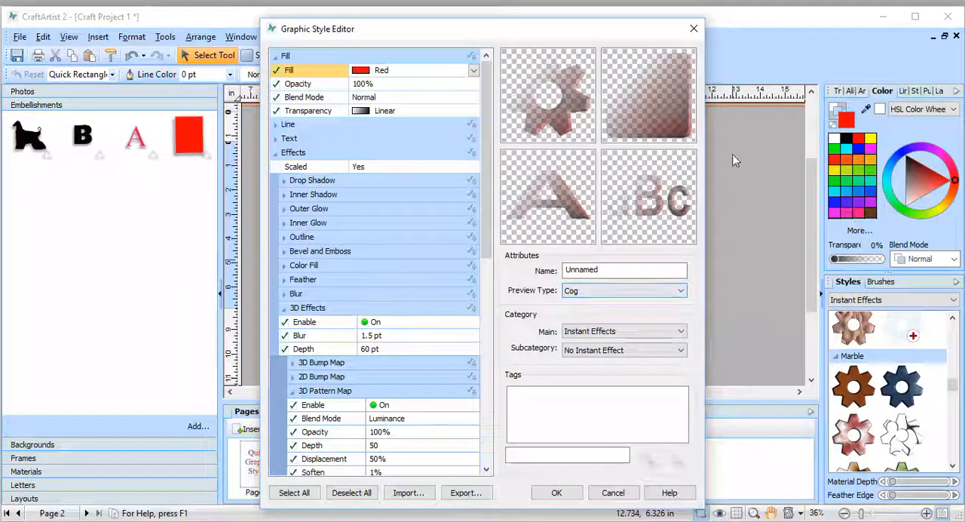
{"action": "left_click", "coordinate": [694, 28]}
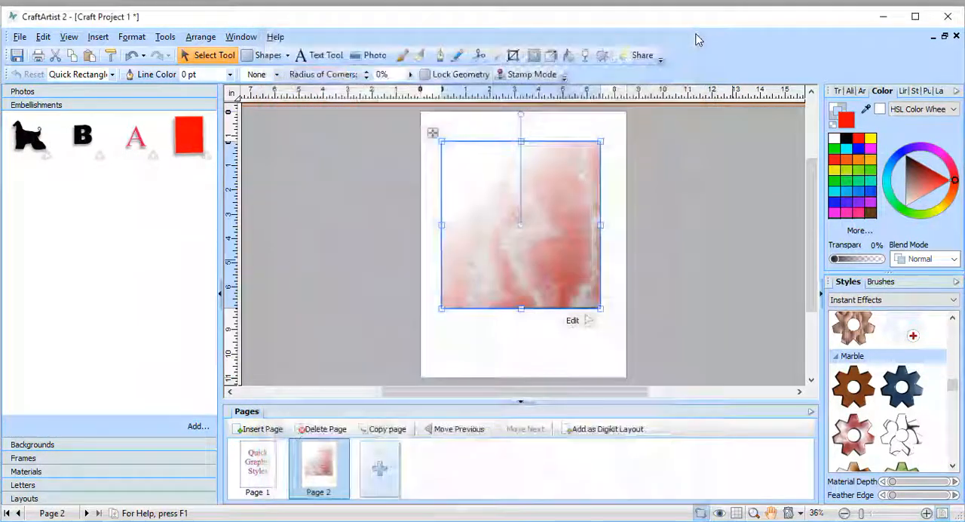
Step: Cut the marble rectangle from page 2 and draw a new Quick Rectangle about 5.9 in square
{"action": "left_click", "coordinate": [56, 56]}
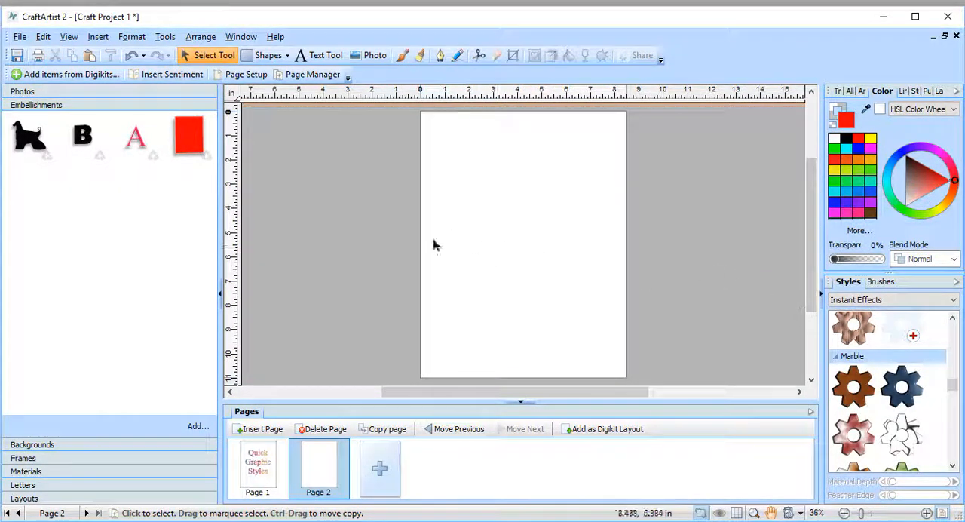
{"action": "left_click", "coordinate": [285, 56]}
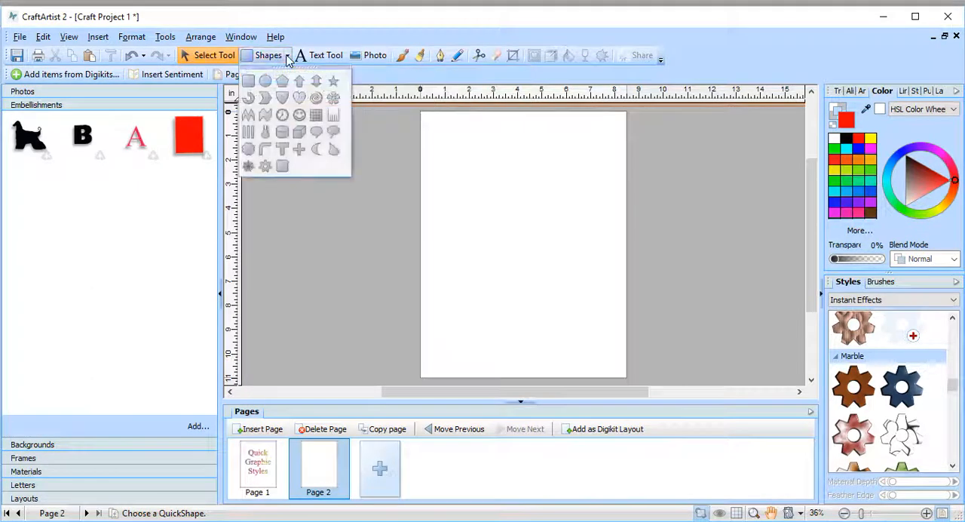
{"action": "left_click", "coordinate": [249, 82]}
{"action": "left_click_drag", "start_coordinate": [445, 156], "coordinate": [588, 299]}
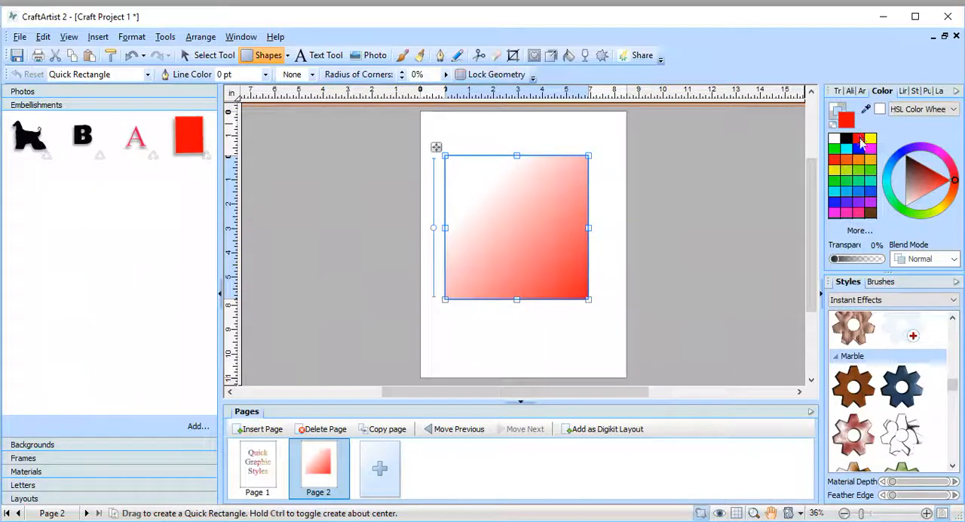
Step: Remove the Linear transparency from the new red rectangle by setting its transparency type to None
{"action": "left_click", "coordinate": [586, 56]}
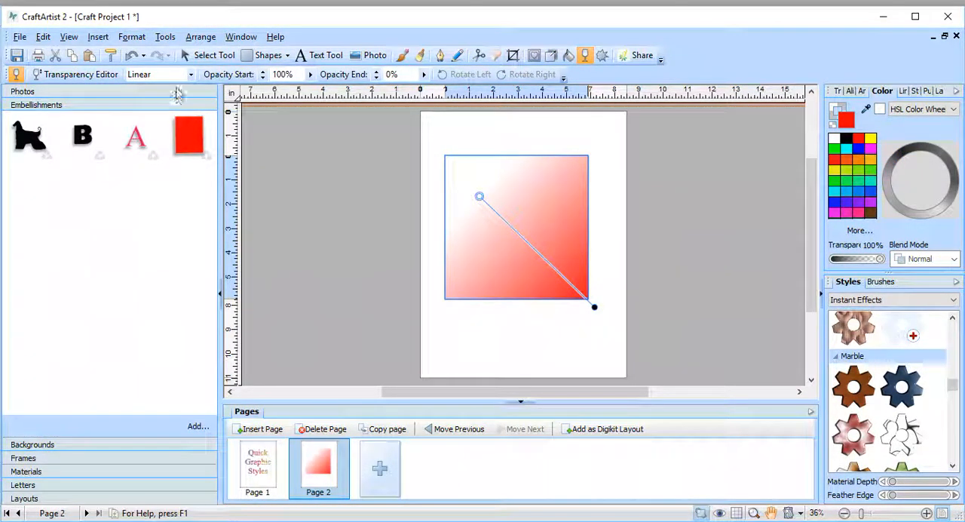
{"action": "left_click", "coordinate": [191, 74]}
{"action": "left_click", "coordinate": [174, 87]}
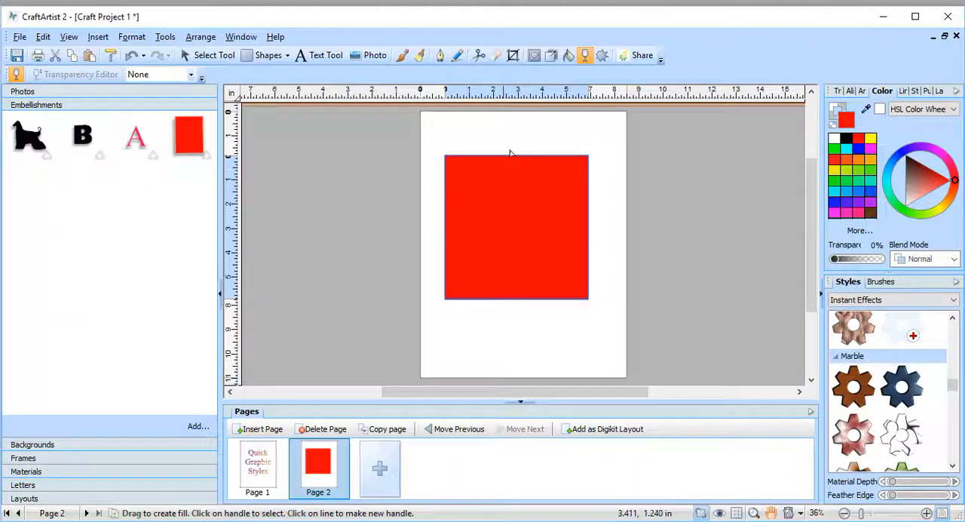
Step: Give the red rectangle a solid outline 1.3 pt wide
{"action": "left_click", "coordinate": [842, 110]}
{"action": "left_click", "coordinate": [907, 93]}
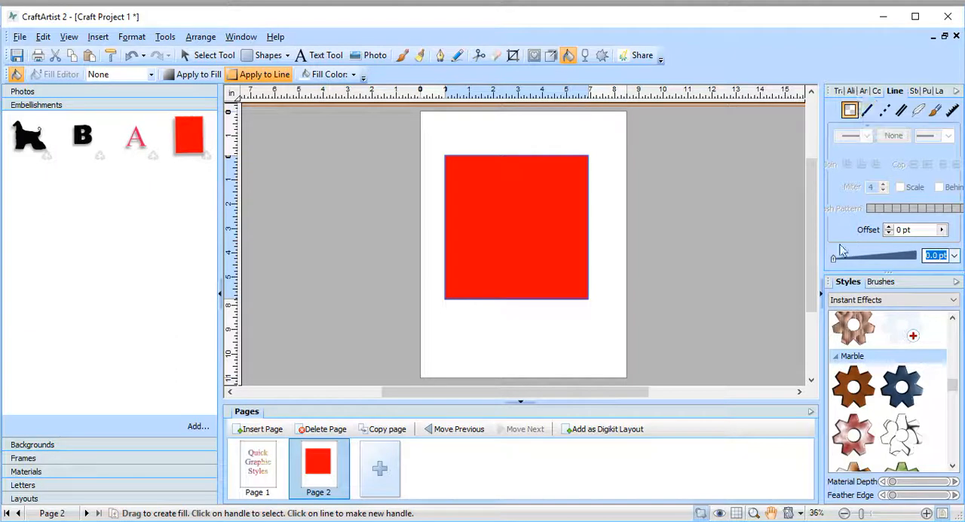
{"action": "left_click", "coordinate": [865, 110]}
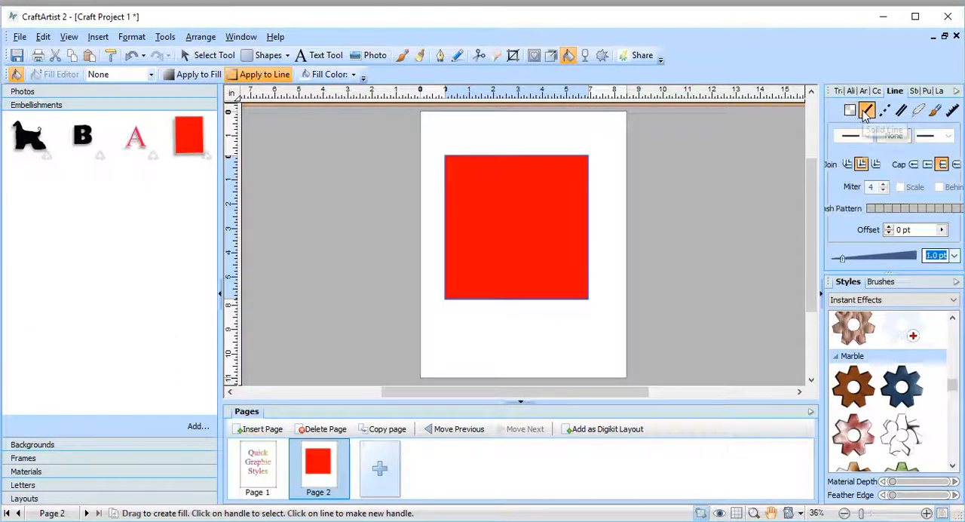
{"action": "left_click", "coordinate": [845, 260]}
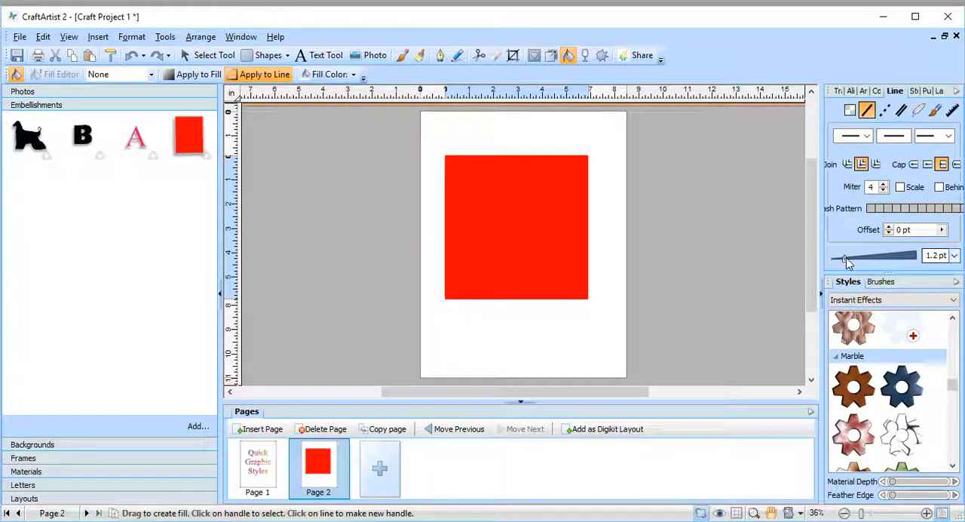
{"action": "left_click_drag", "start_coordinate": [844, 258], "coordinate": [847, 259]}
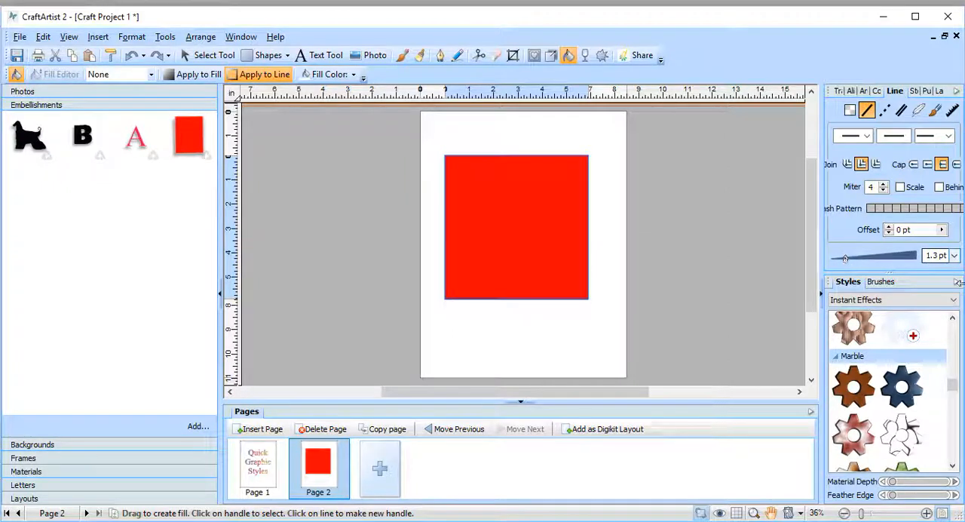
Step: Change the red rectangle's outline to the Copy of pearl 1 brush from PAULA BRUSHES and widen it to 20 pt
{"action": "left_click", "coordinate": [934, 111]}
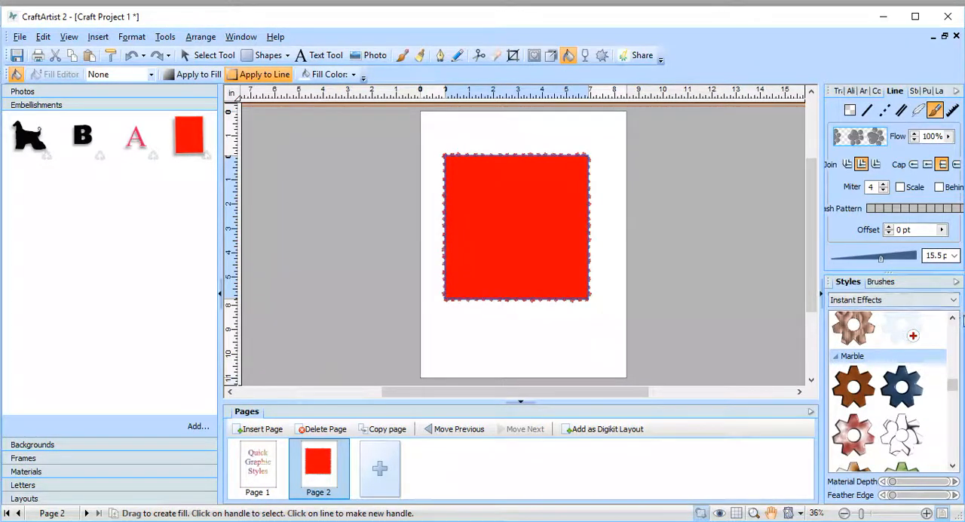
{"action": "left_click", "coordinate": [879, 281]}
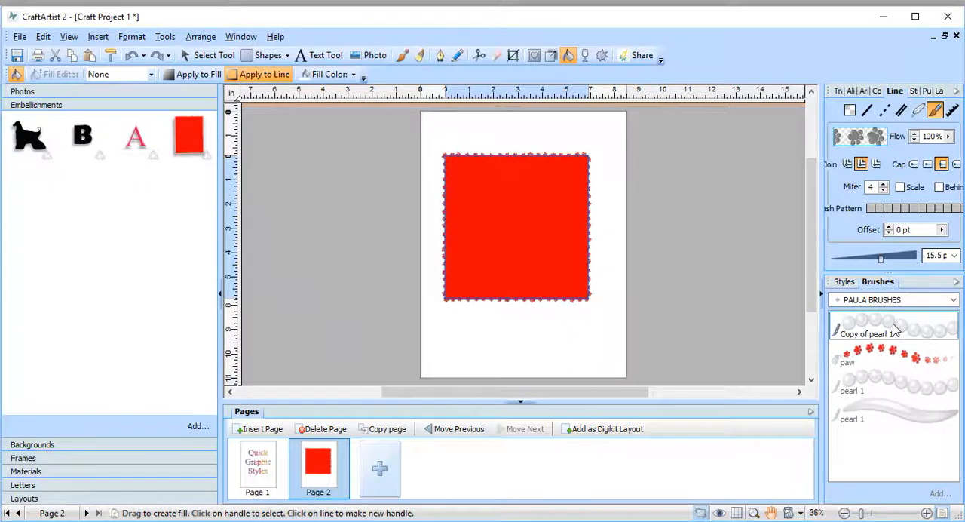
{"action": "left_click", "coordinate": [894, 330]}
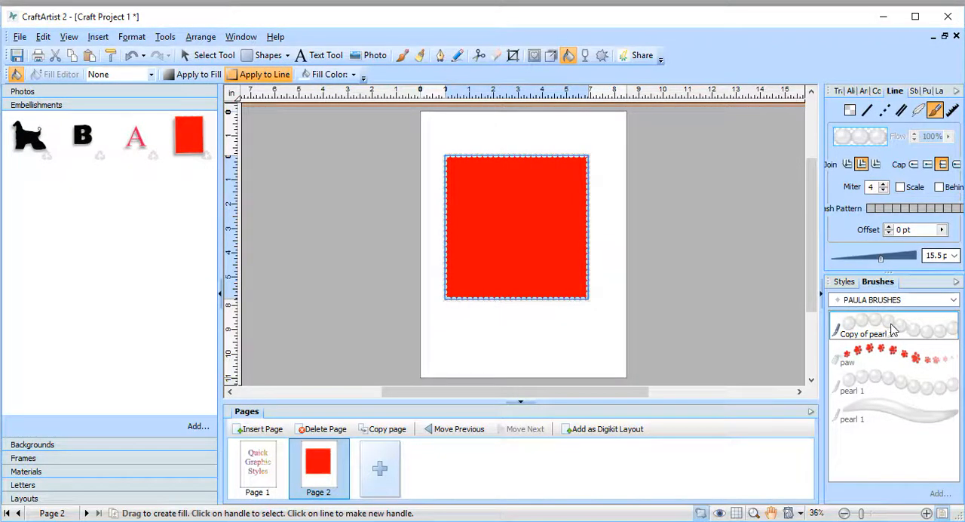
{"action": "mouse_move", "coordinate": [881, 259]}
{"action": "left_mouse_down"}
{"action": "mouse_move", "coordinate": [915, 264]}
{"action": "mouse_move", "coordinate": [882, 261]}
{"action": "mouse_move", "coordinate": [892, 264]}
{"action": "left_mouse_up"}
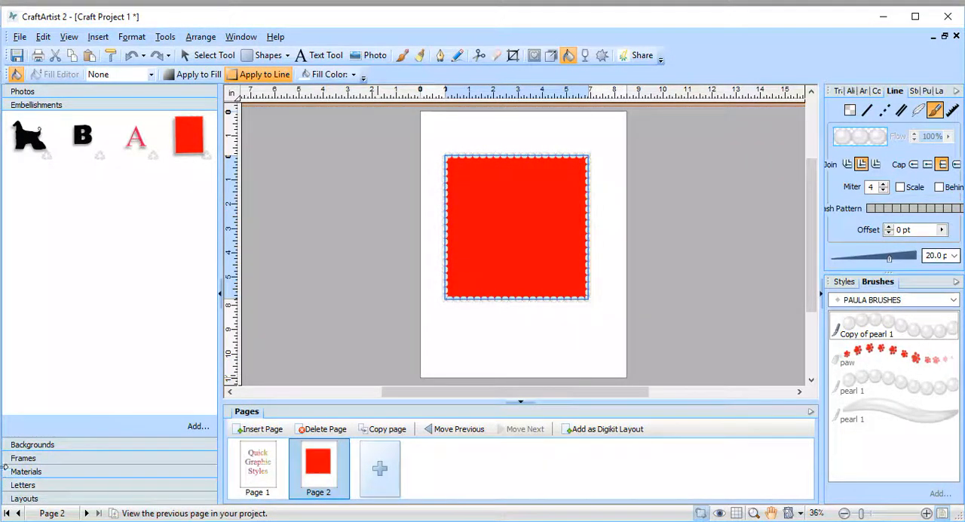
Step: Add the black background to page 2, make Layer 1 the active layer and deselect the background
{"action": "left_click", "coordinate": [32, 444]}
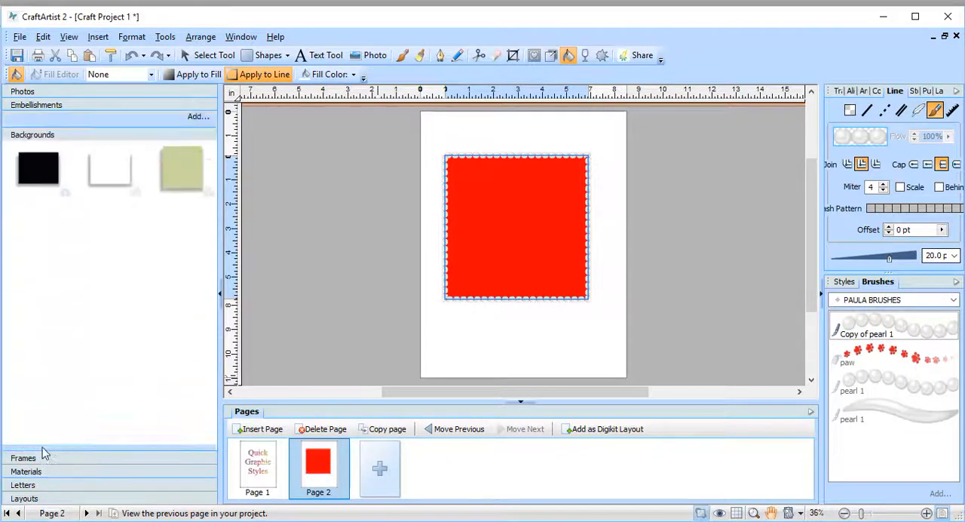
{"action": "left_click_drag", "start_coordinate": [38, 150], "coordinate": [441, 286]}
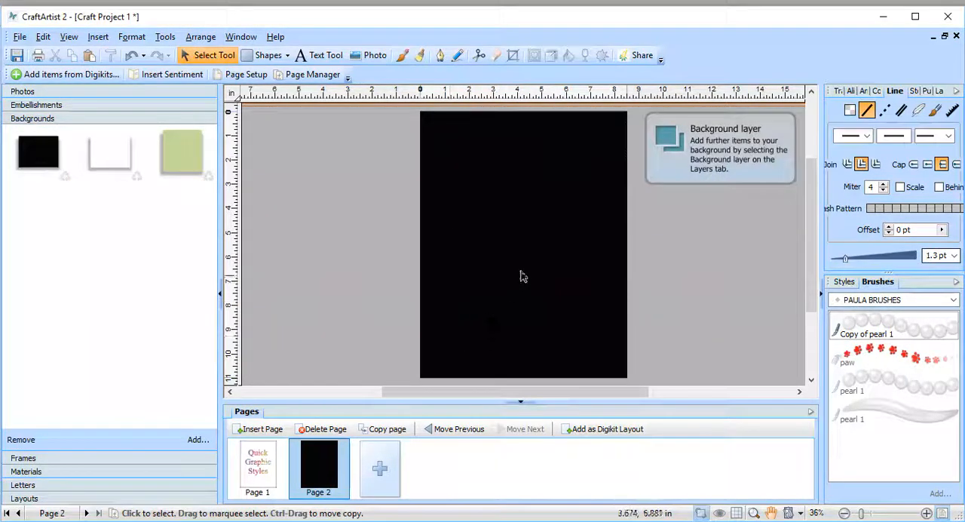
{"action": "left_click", "coordinate": [502, 288]}
{"action": "left_click_drag", "start_coordinate": [541, 306], "coordinate": [584, 287]}
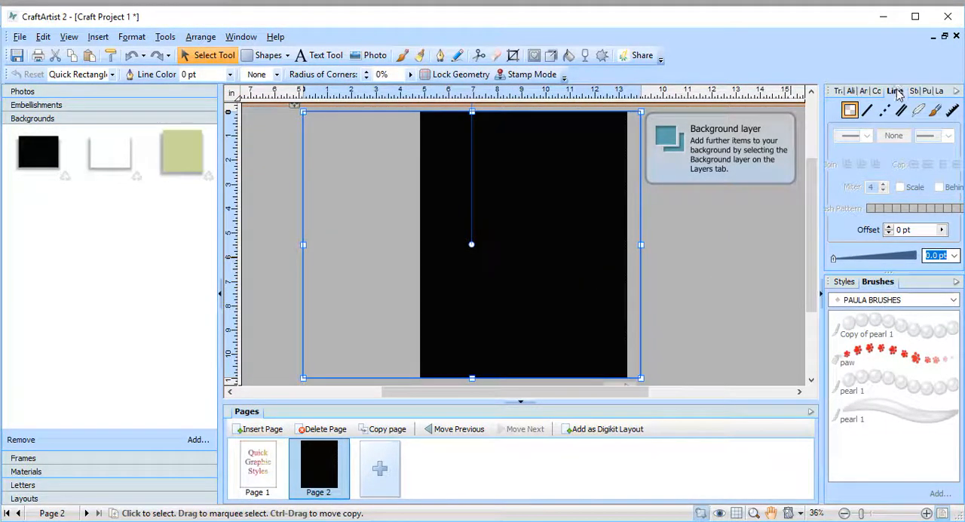
{"action": "left_click", "coordinate": [948, 92]}
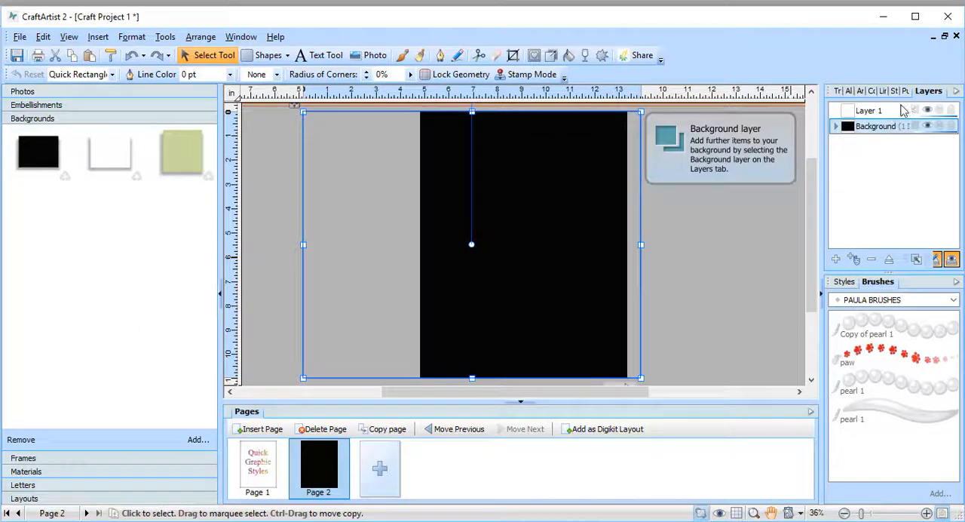
{"action": "left_click", "coordinate": [867, 113]}
{"action": "left_click_drag", "start_coordinate": [695, 293], "coordinate": [552, 302]}
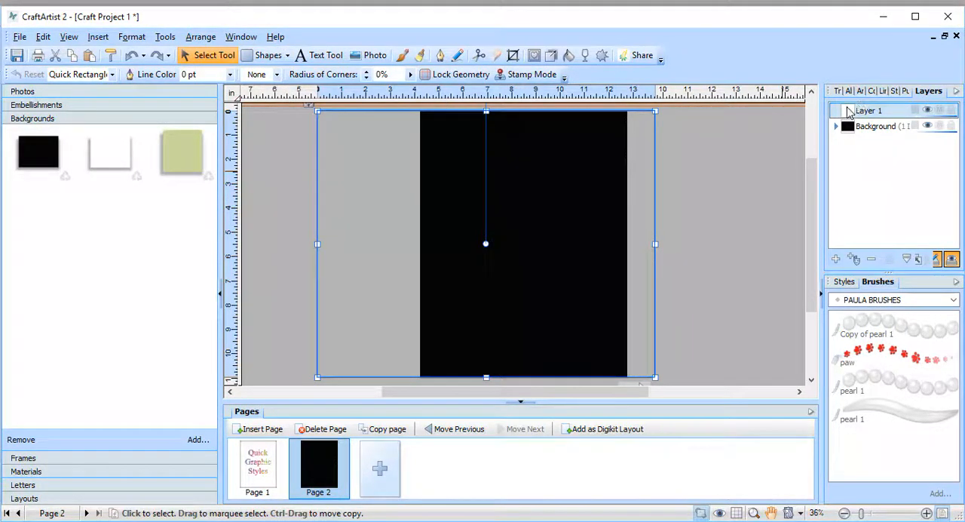
{"action": "key", "text": "Delete"}
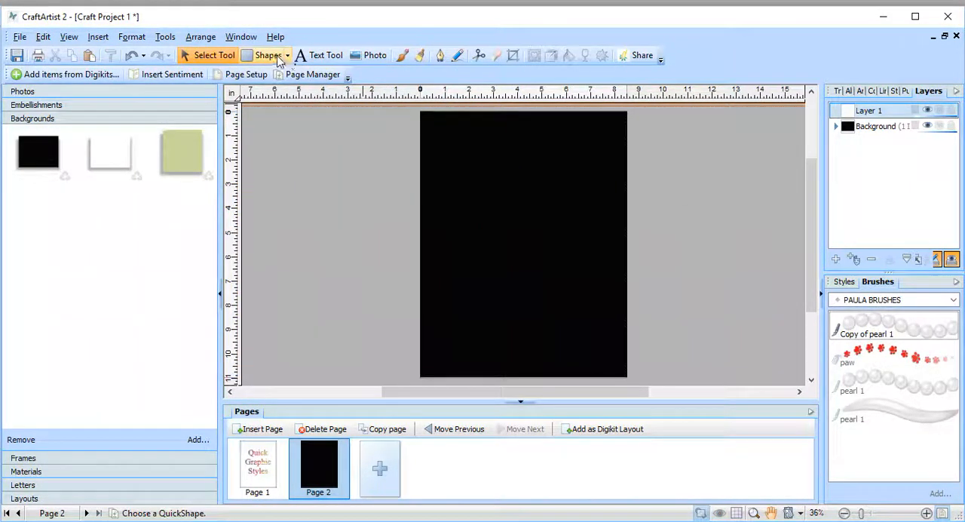
Step: Draw a Quick Rectangle about 6.4 in wide on the black page, fill it red and stretch it upward to about 5.9 in high
{"action": "left_click", "coordinate": [276, 57]}
{"action": "left_click", "coordinate": [288, 56]}
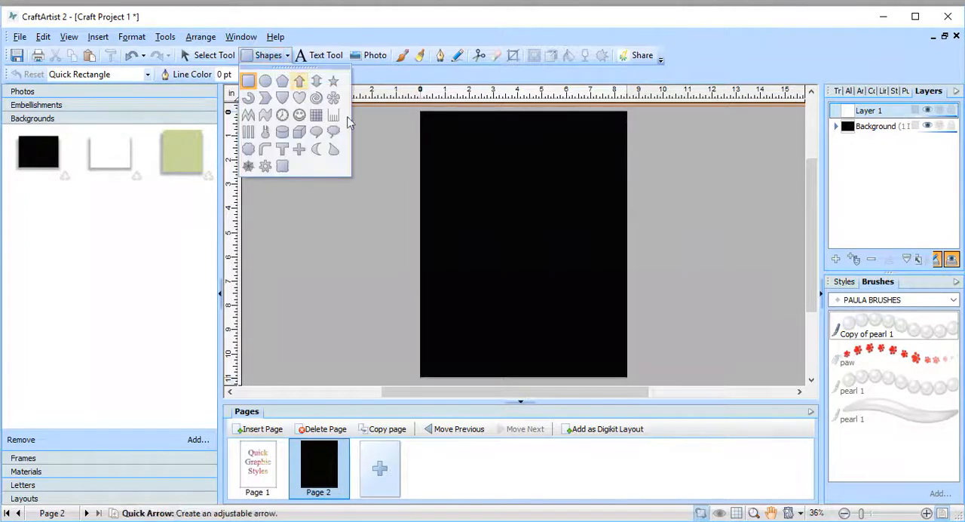
{"action": "left_click_drag", "start_coordinate": [455, 166], "coordinate": [610, 290]}
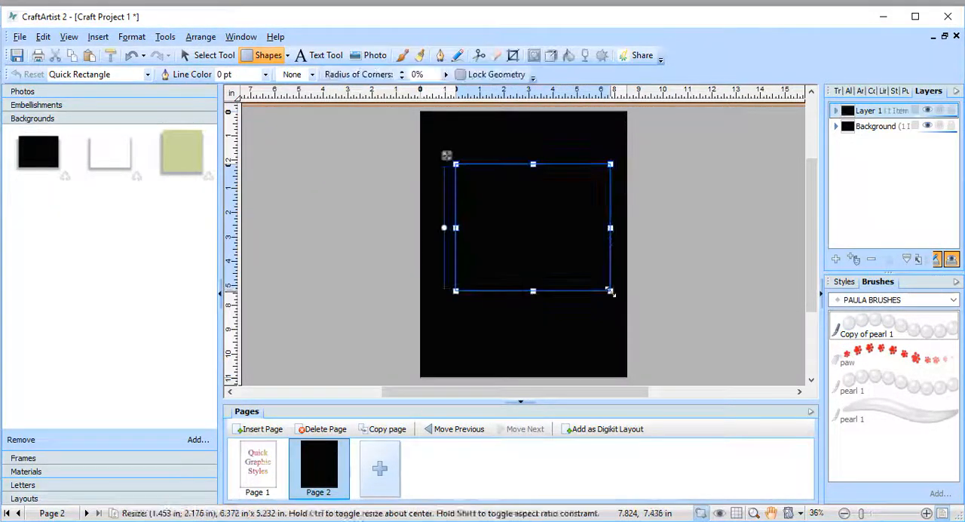
{"action": "left_click", "coordinate": [873, 91]}
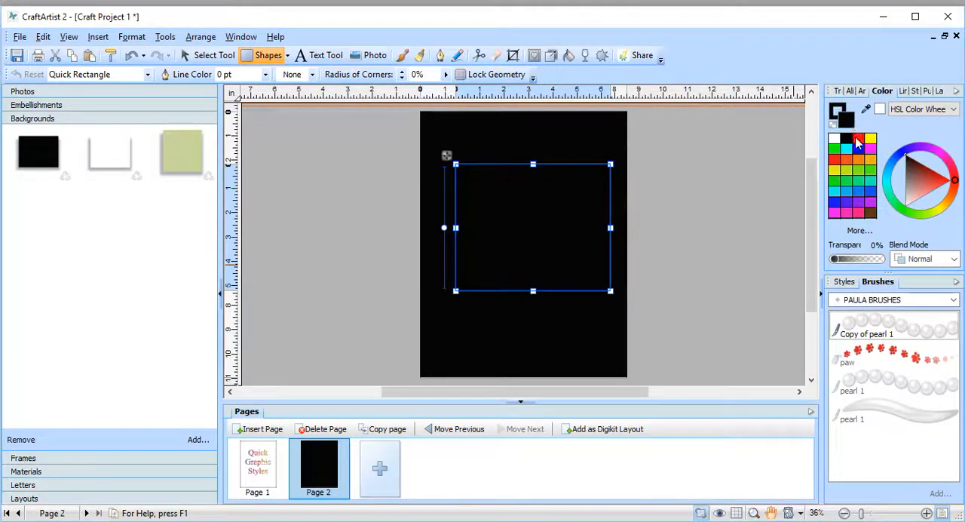
{"action": "left_click", "coordinate": [858, 140]}
{"action": "left_click_drag", "start_coordinate": [533, 165], "coordinate": [534, 147]}
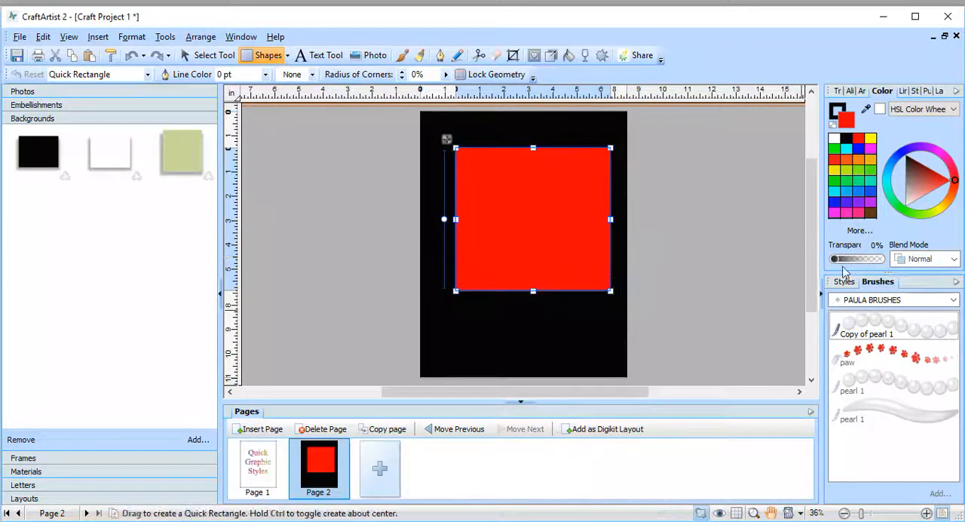
Step: Outline the red rectangle on the black page with the Copy of pearl 1 brush at a line width of 17 pt
{"action": "left_click", "coordinate": [904, 92]}
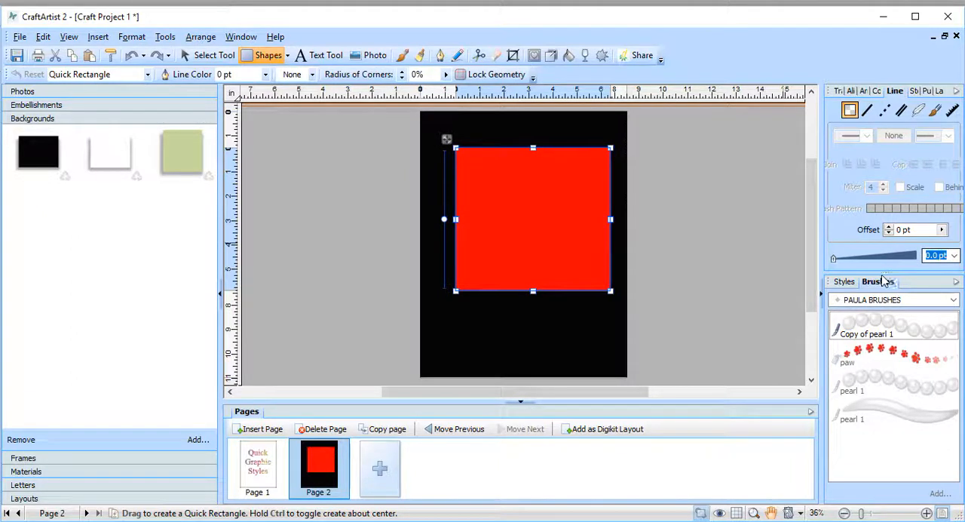
{"action": "left_click_drag", "start_coordinate": [837, 260], "coordinate": [842, 264]}
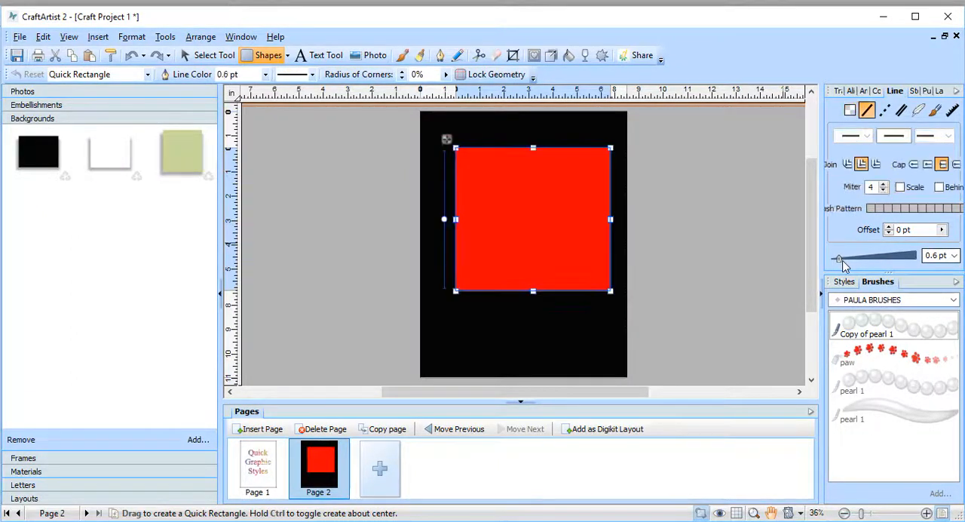
{"action": "left_click", "coordinate": [876, 323]}
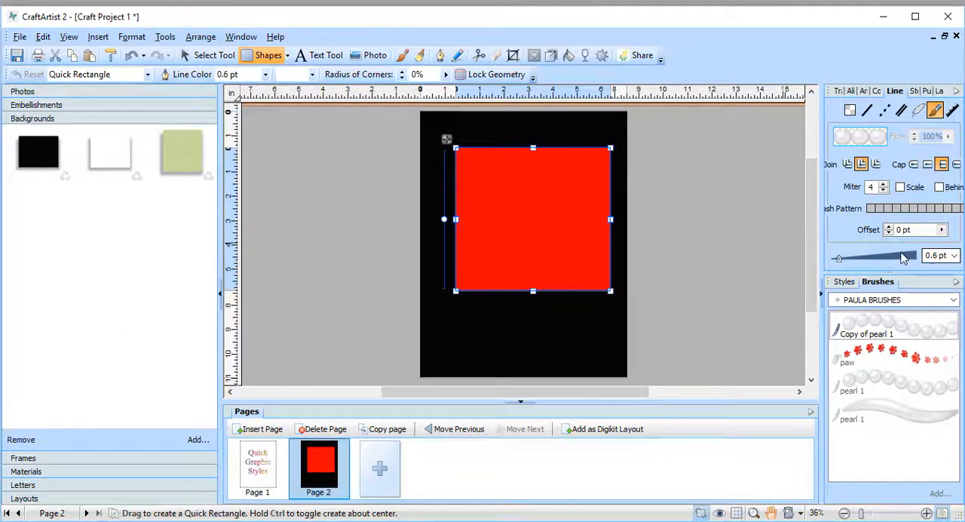
{"action": "left_click_drag", "start_coordinate": [839, 258], "coordinate": [885, 261]}
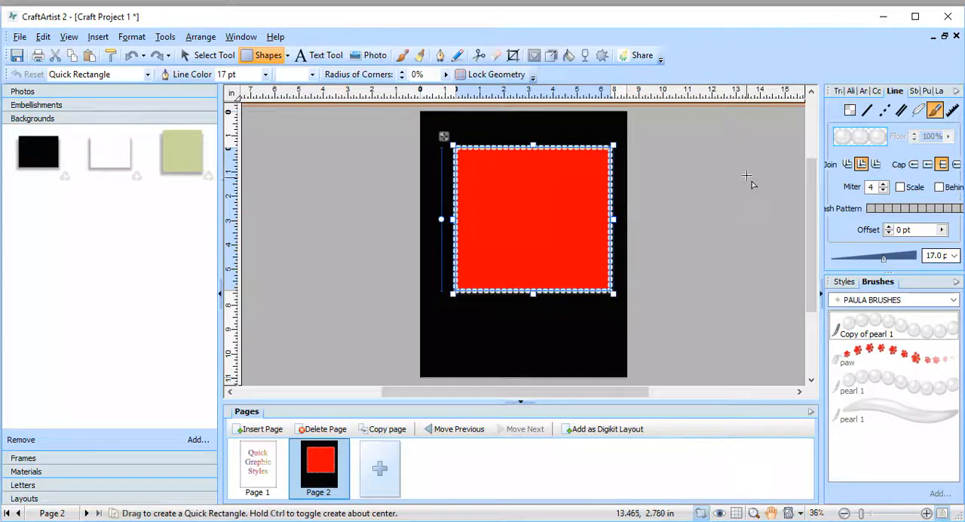
Step: Create a graphic style named pearls from the pearl-outlined red rectangle and save it in the Paula Styles category, subcategory style 1
{"action": "left_click", "coordinate": [195, 59]}
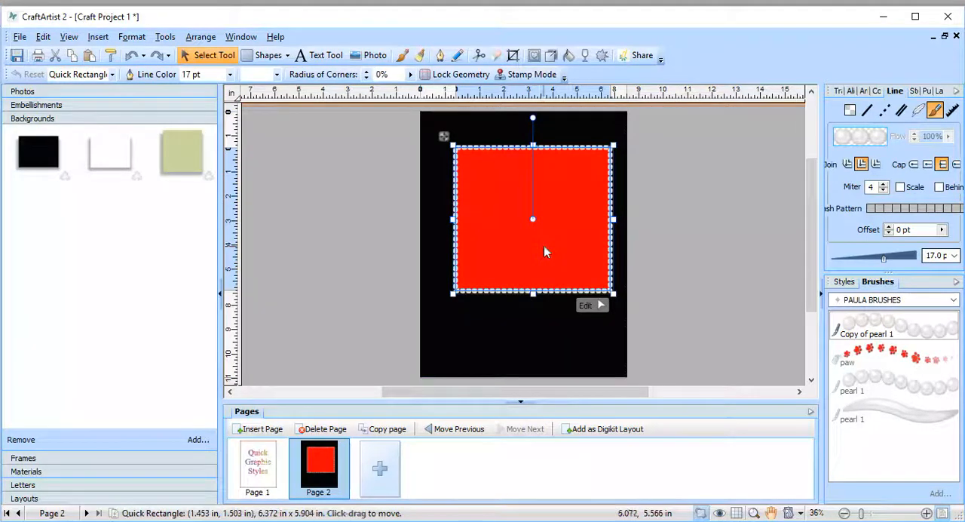
{"action": "left_click", "coordinate": [878, 92]}
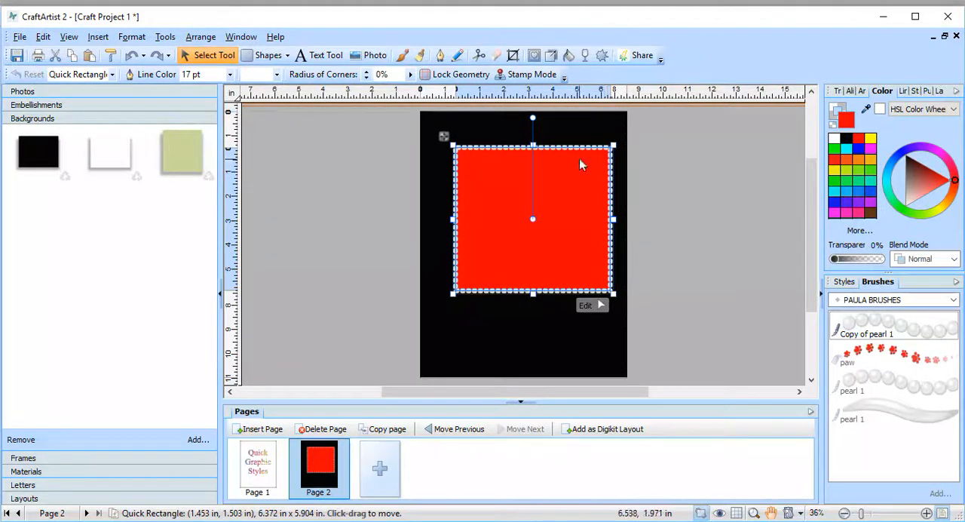
{"action": "right_click", "coordinate": [579, 161]}
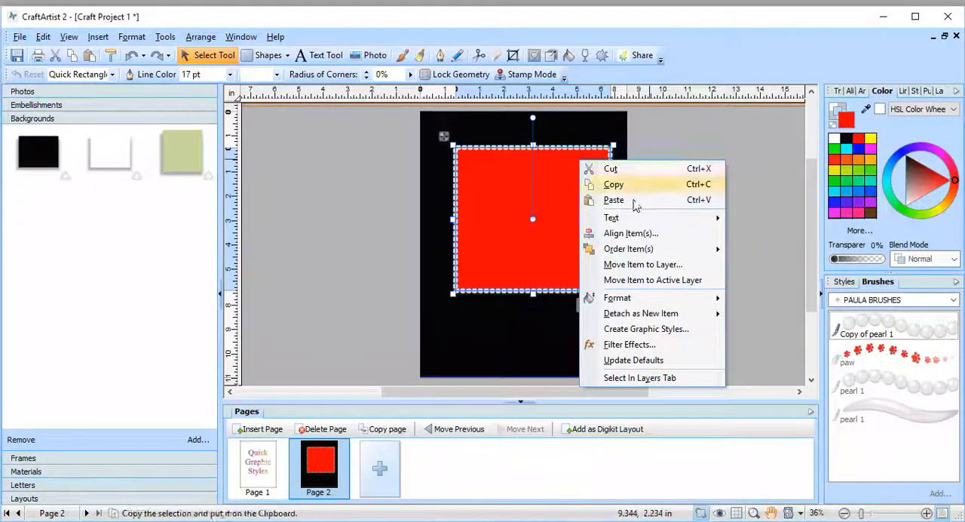
{"action": "left_click", "coordinate": [642, 329]}
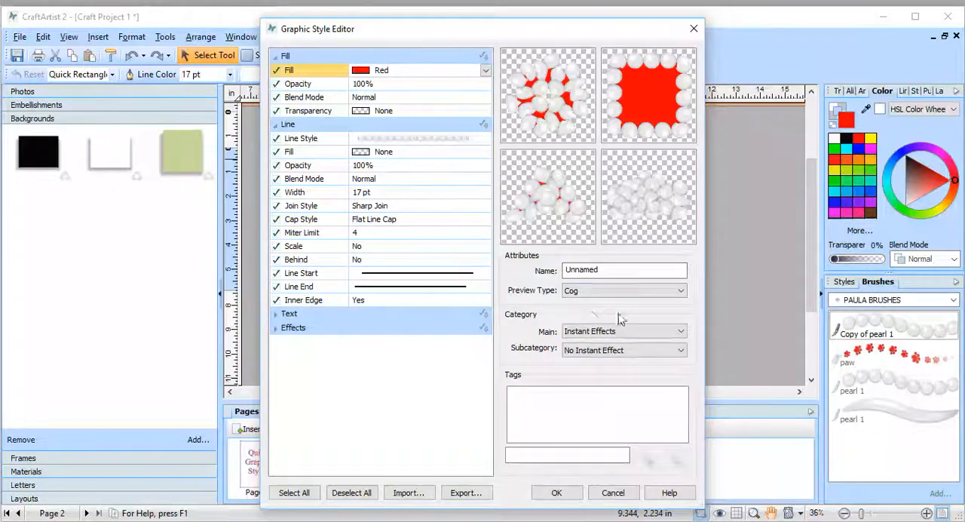
{"action": "left_click_drag", "start_coordinate": [620, 270], "coordinate": [541, 267]}
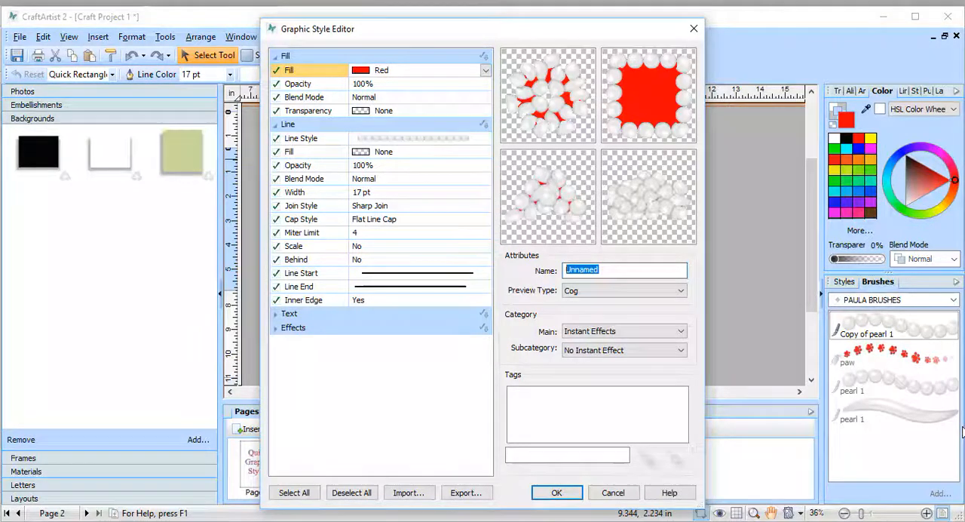
{"action": "type", "text": "pearls"}
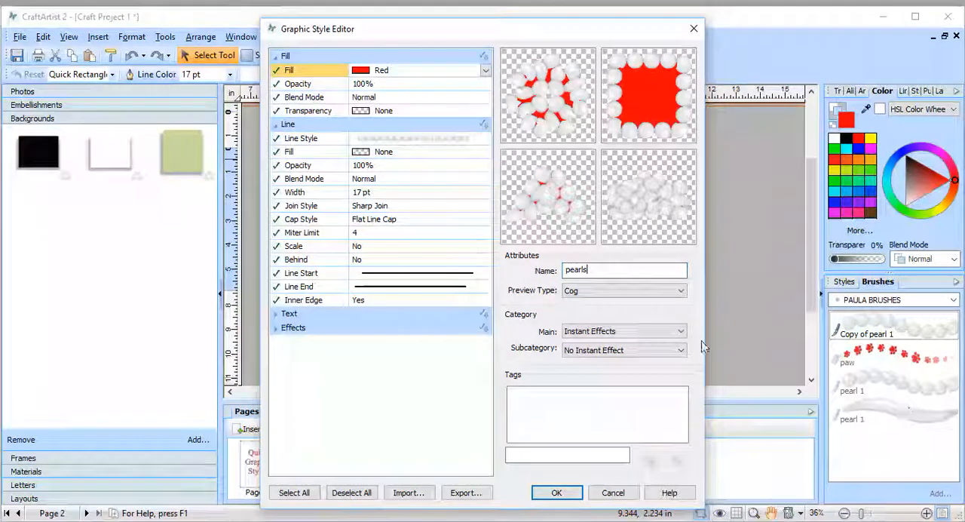
{"action": "left_click", "coordinate": [681, 331]}
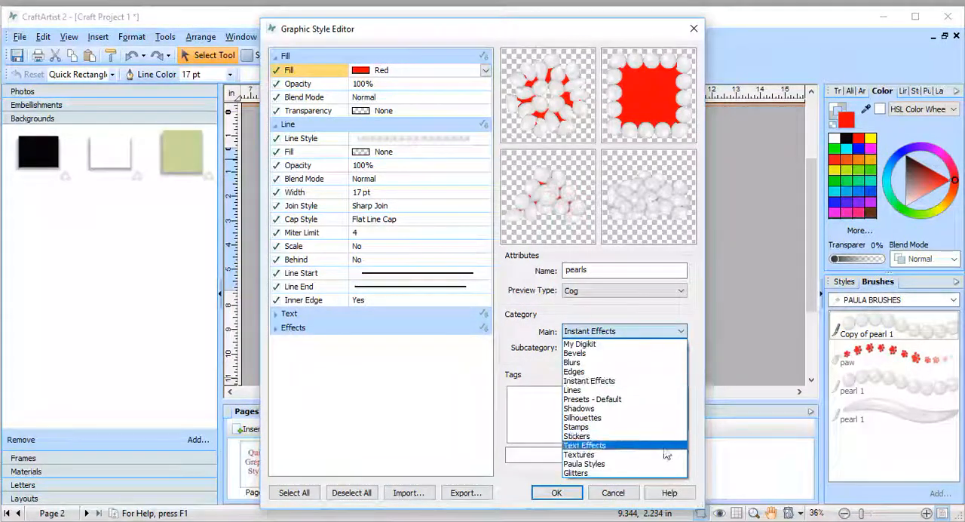
{"action": "left_click", "coordinate": [658, 464]}
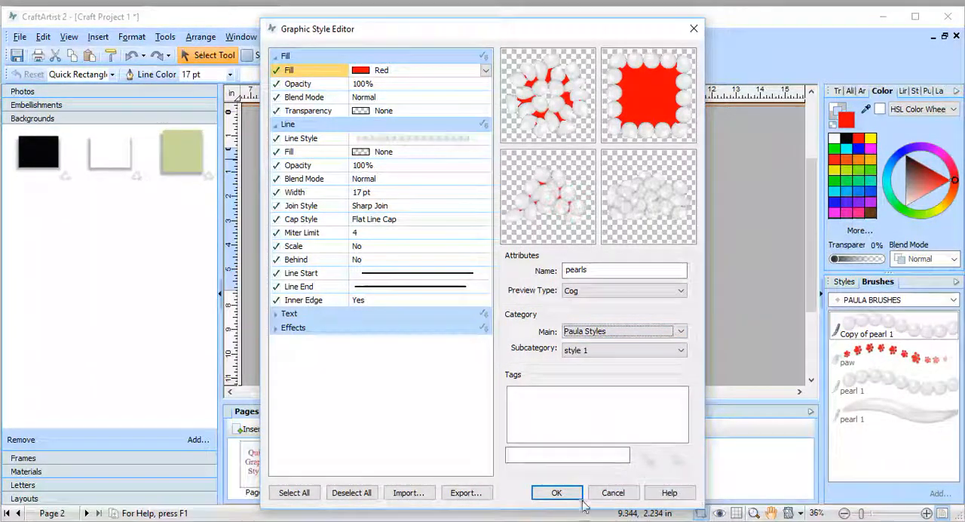
{"action": "left_click", "coordinate": [556, 493]}
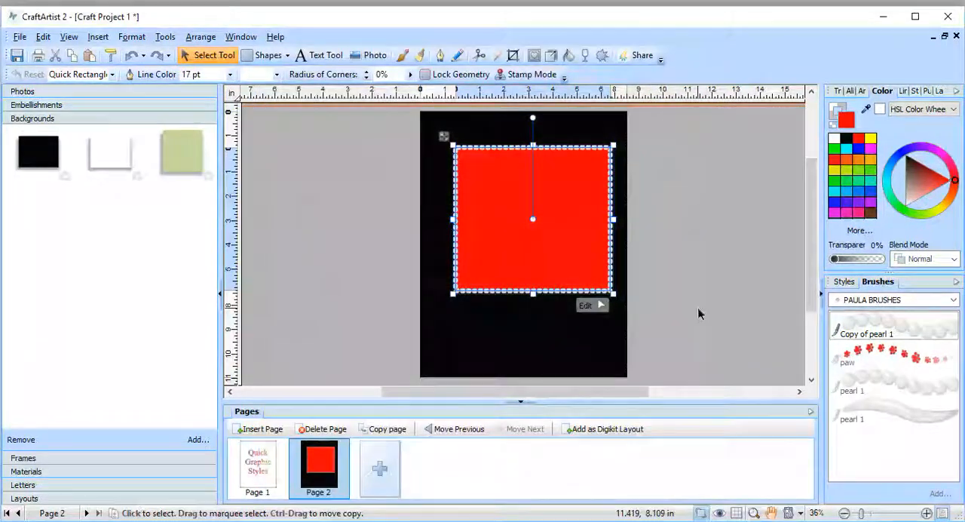
Step: Shift the black background about 1.2 in to the right and deselect it
{"action": "left_click", "coordinate": [698, 316]}
{"action": "left_click", "coordinate": [586, 282]}
{"action": "left_click", "coordinate": [627, 285]}
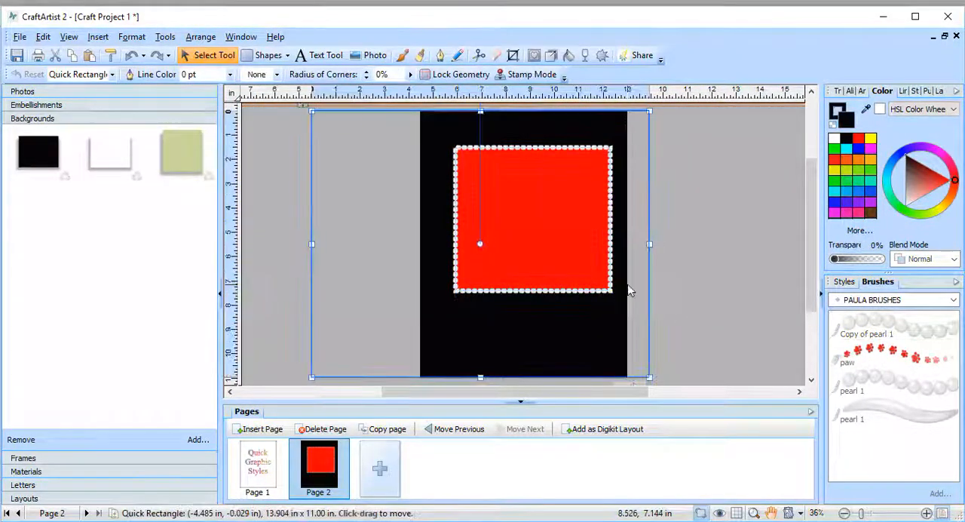
{"action": "left_click_drag", "start_coordinate": [595, 286], "coordinate": [622, 284]}
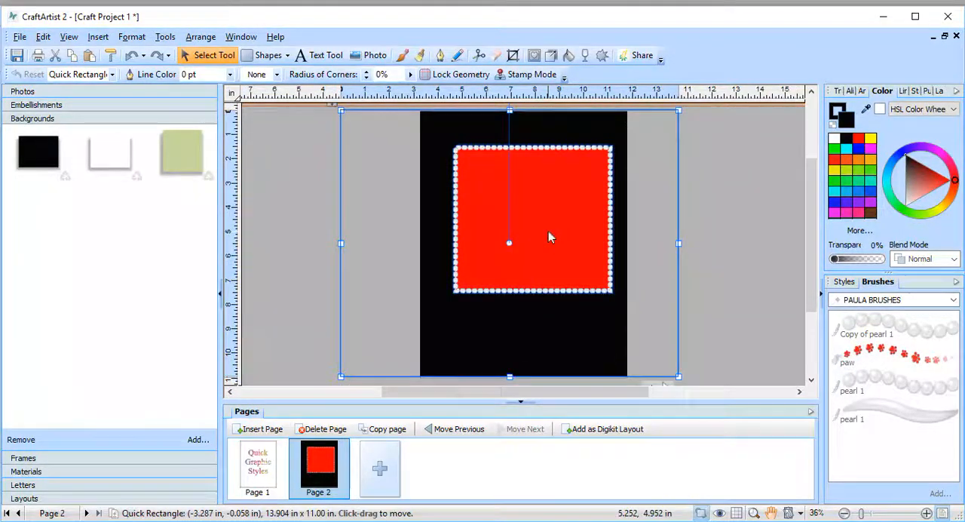
{"action": "left_click", "coordinate": [720, 253]}
Step: Move the pearl-outlined red rectangle off the black page onto the empty area to the page's left
{"action": "left_click", "coordinate": [601, 238]}
{"action": "left_click_drag", "start_coordinate": [601, 238], "coordinate": [580, 235]}
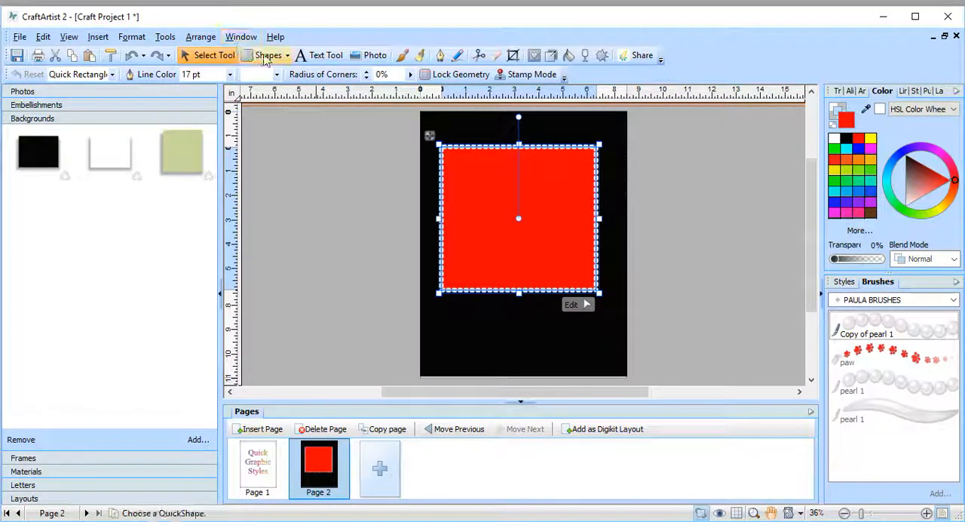
{"action": "left_click", "coordinate": [701, 154]}
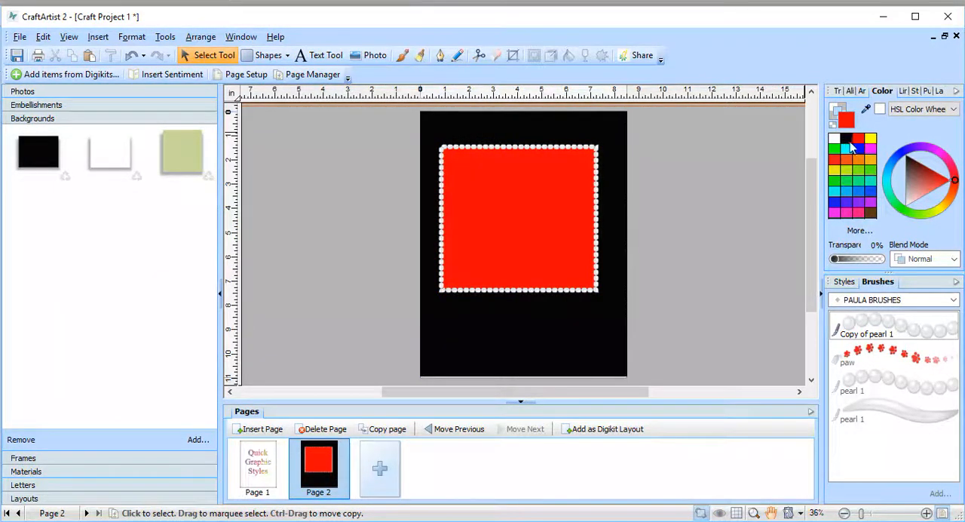
{"action": "left_click_drag", "start_coordinate": [578, 161], "coordinate": [394, 148]}
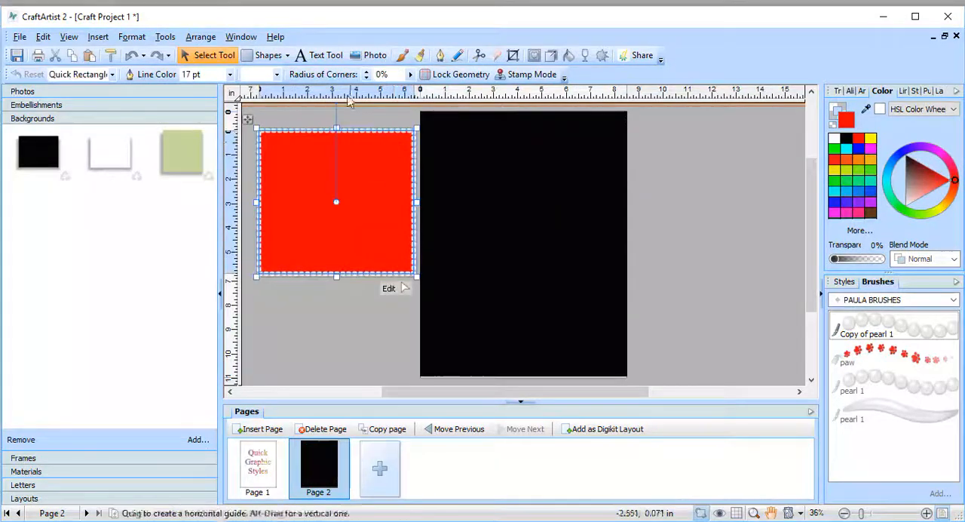
Step: Draw a Quick Heart about 6.5 in wide on the upper part of the black page and fill it blue
{"action": "left_click", "coordinate": [283, 59]}
{"action": "left_click", "coordinate": [289, 57]}
{"action": "left_click", "coordinate": [289, 96]}
{"action": "left_click_drag", "start_coordinate": [449, 141], "coordinate": [608, 281]}
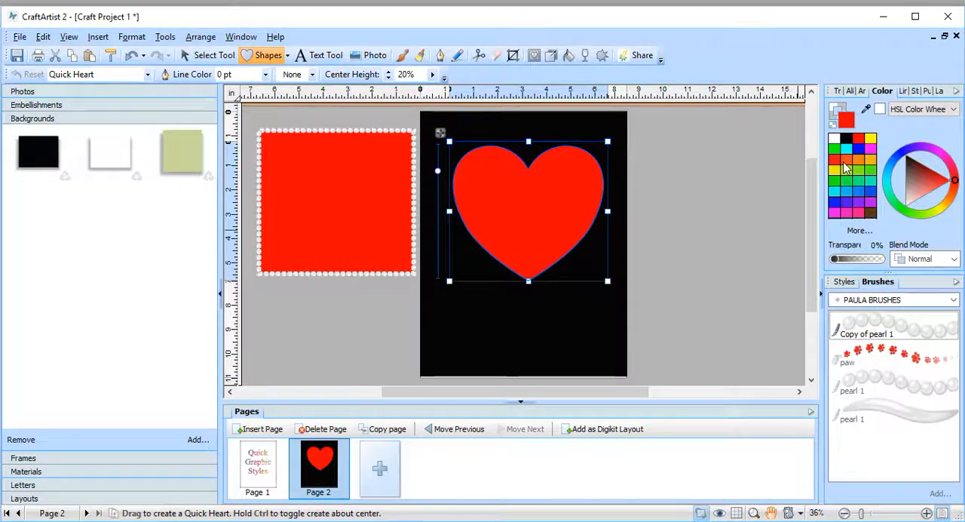
{"action": "left_click", "coordinate": [871, 194]}
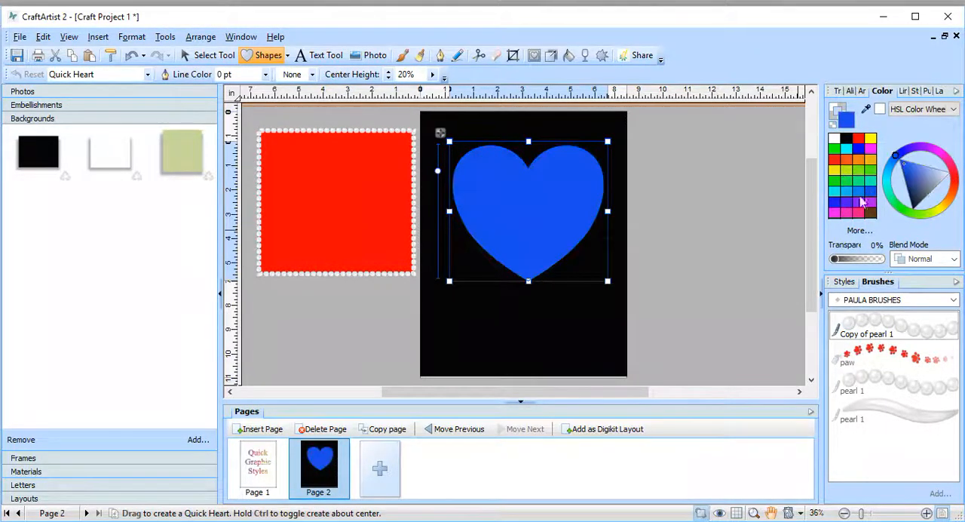
Step: Apply the pearls style from the Paula Styles category to the blue heart and deselect it
{"action": "left_click", "coordinate": [844, 282]}
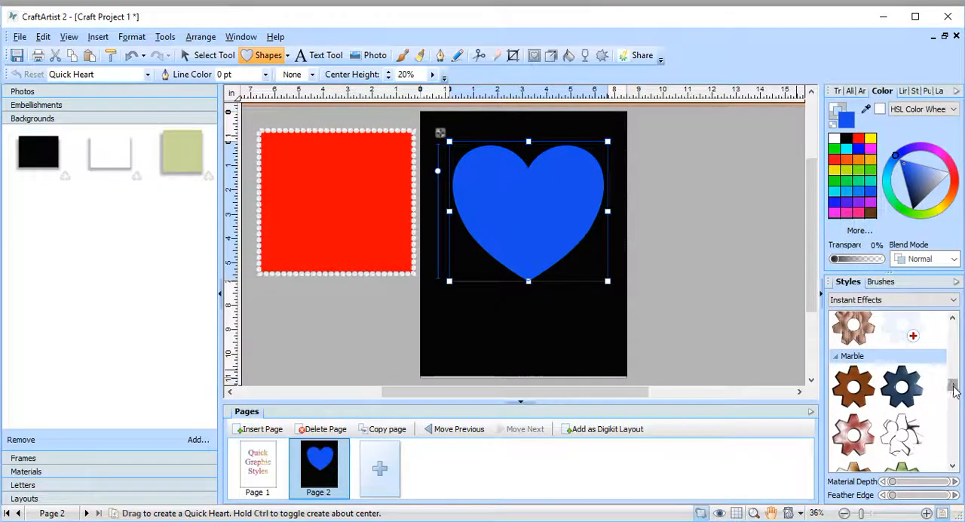
{"action": "left_click_drag", "start_coordinate": [954, 387], "coordinate": [956, 457]}
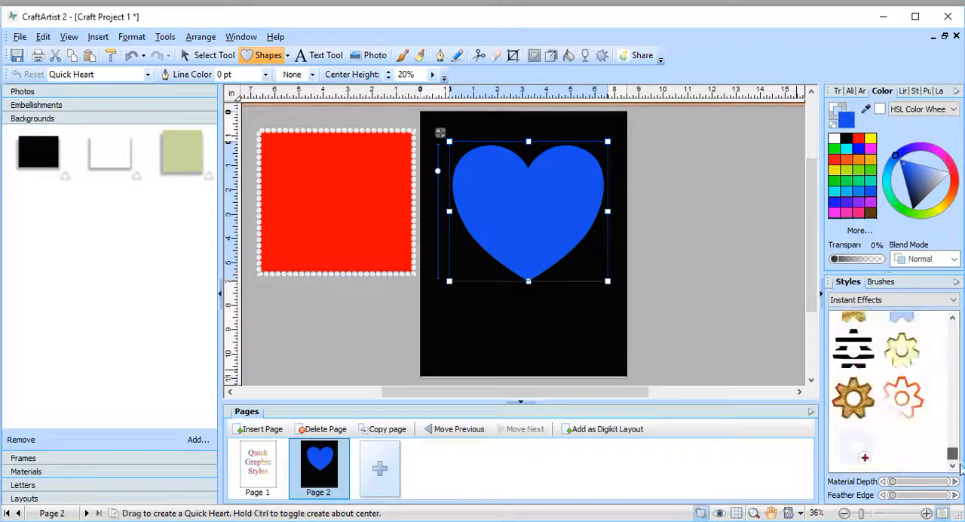
{"action": "left_click", "coordinate": [953, 299]}
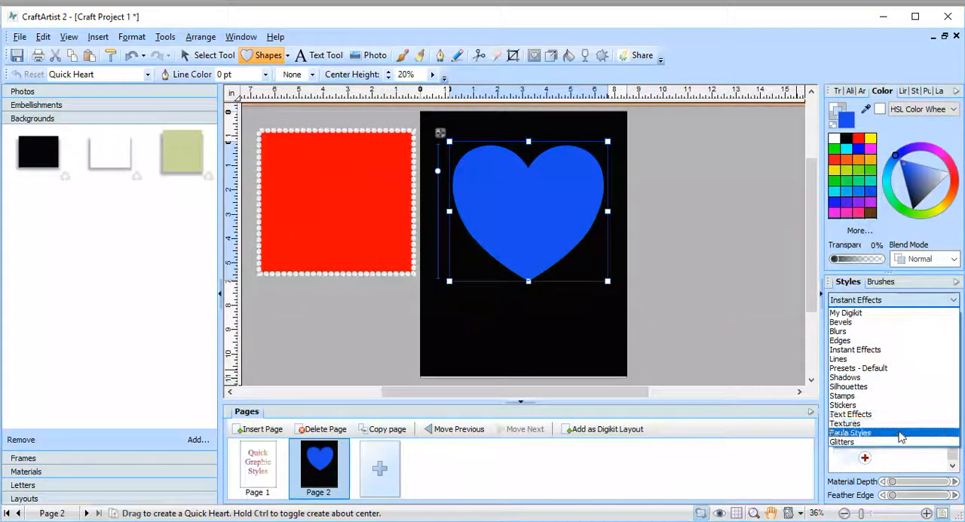
{"action": "left_click", "coordinate": [897, 432]}
{"action": "left_click_drag", "start_coordinate": [953, 341], "coordinate": [957, 447]}
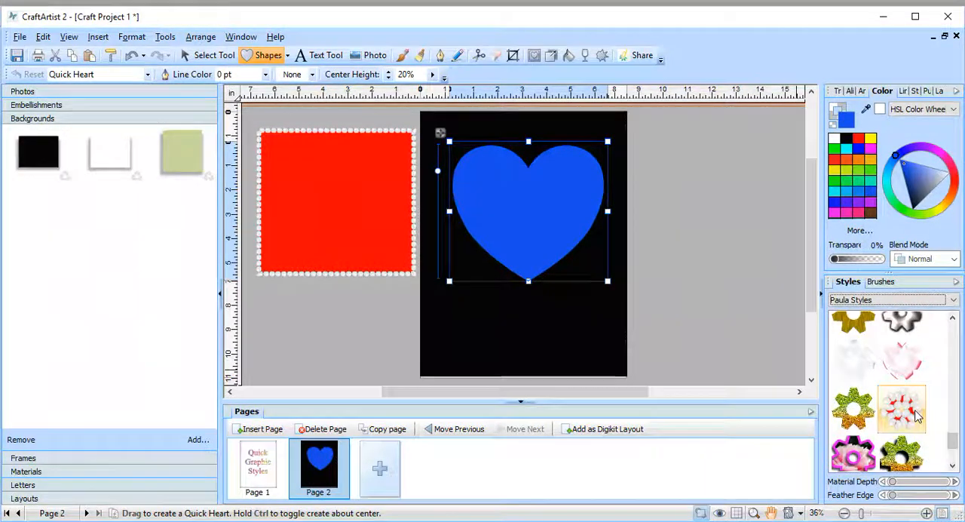
{"action": "scroll", "coordinate": [917, 422], "scroll_direction": "down", "scroll_amount": 3}
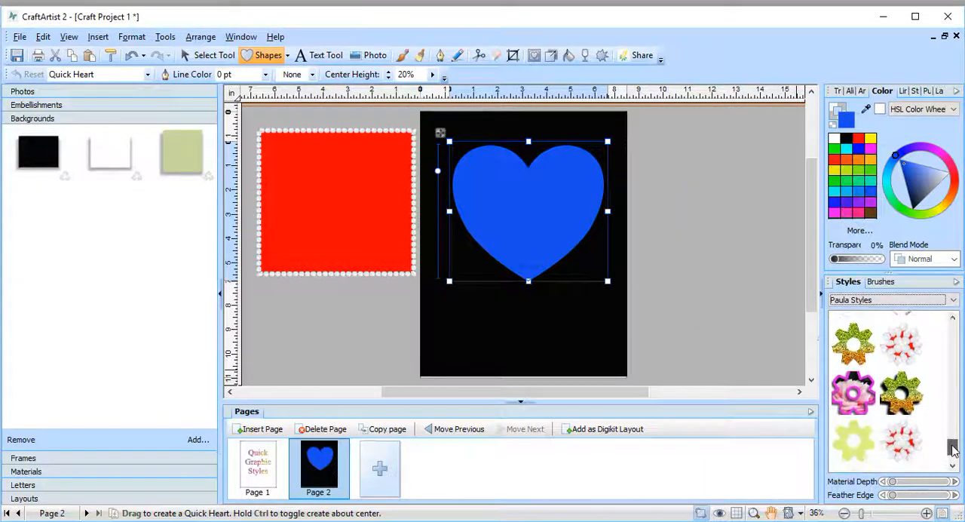
{"action": "left_click", "coordinate": [907, 429]}
{"action": "left_click", "coordinate": [692, 230]}
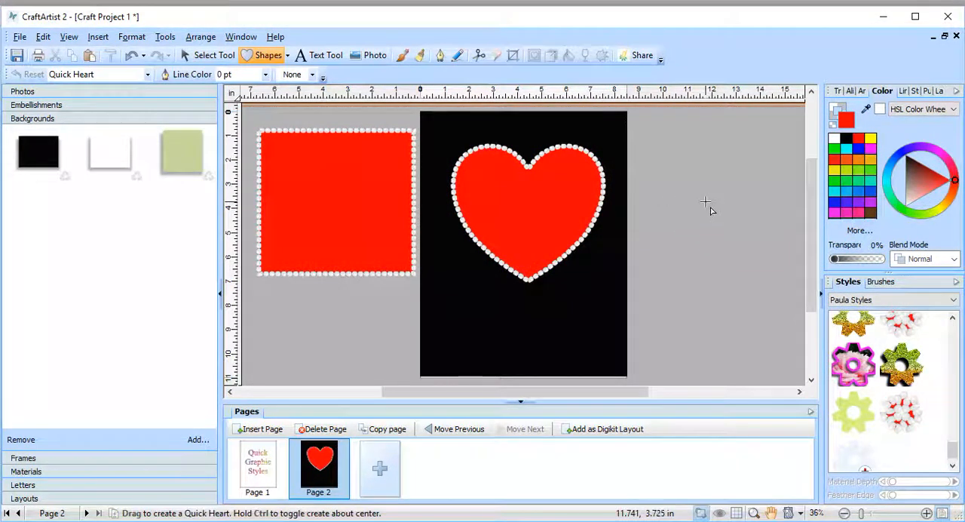
Step: Recolor the pearl-outlined heart, trying magenta, turquoise and green fills before settling on dark brown
{"action": "left_click", "coordinate": [859, 165]}
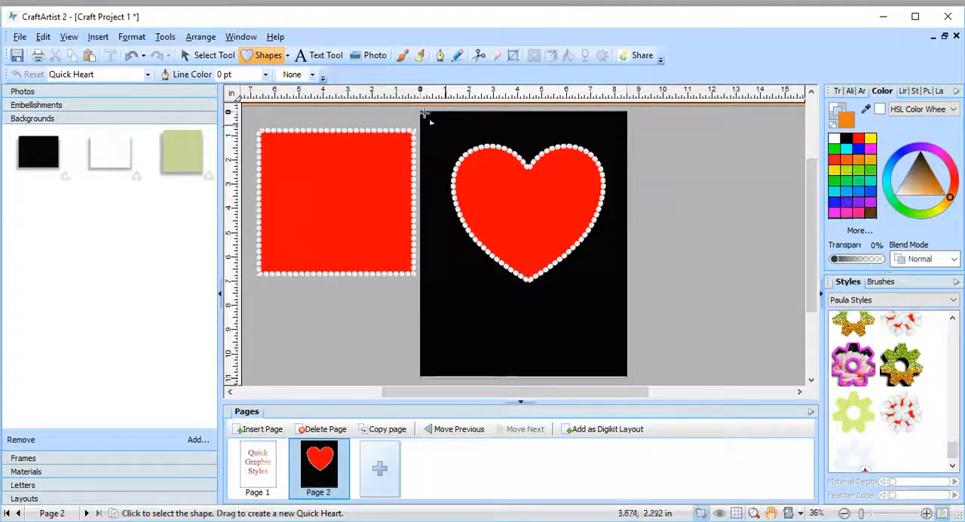
{"action": "left_click", "coordinate": [192, 53]}
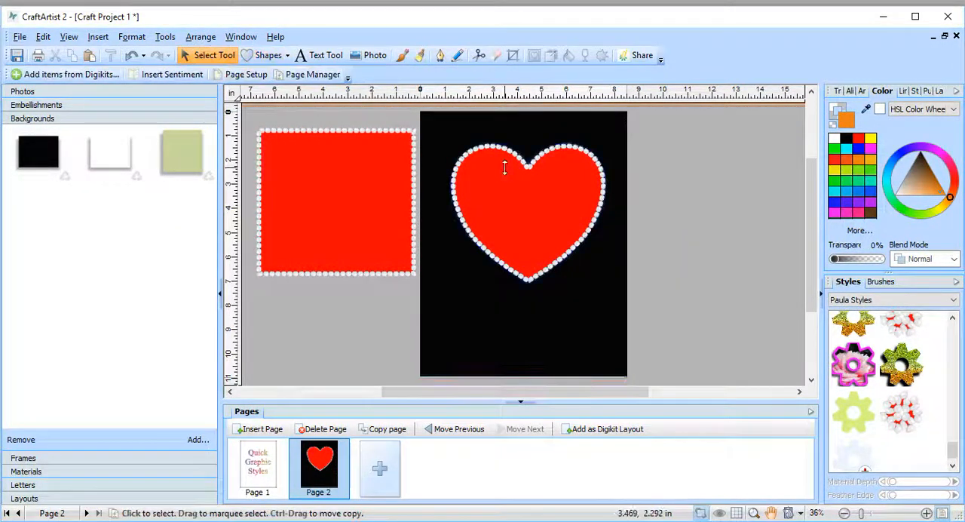
{"action": "left_click", "coordinate": [508, 171]}
{"action": "left_click", "coordinate": [872, 153]}
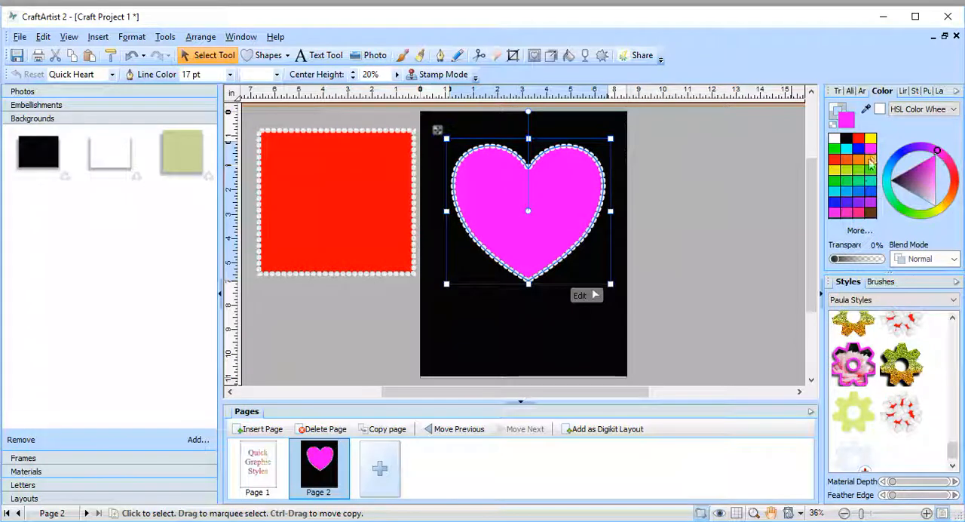
{"action": "left_click", "coordinate": [866, 190]}
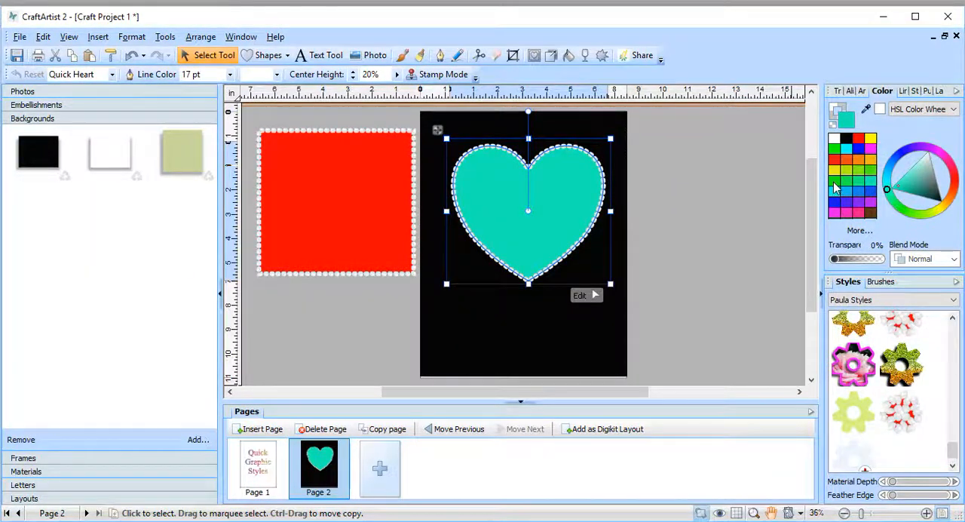
{"action": "left_click", "coordinate": [835, 182]}
{"action": "left_click", "coordinate": [858, 171]}
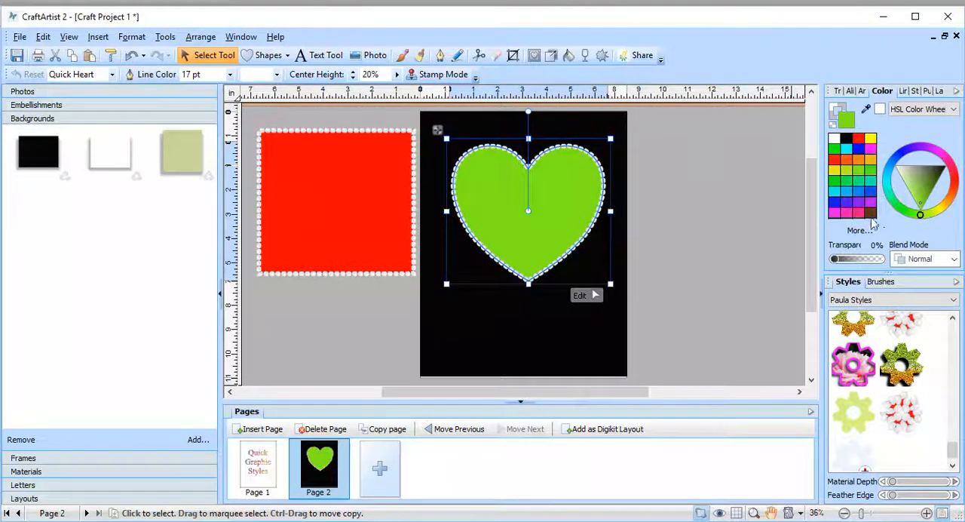
{"action": "left_click", "coordinate": [871, 214]}
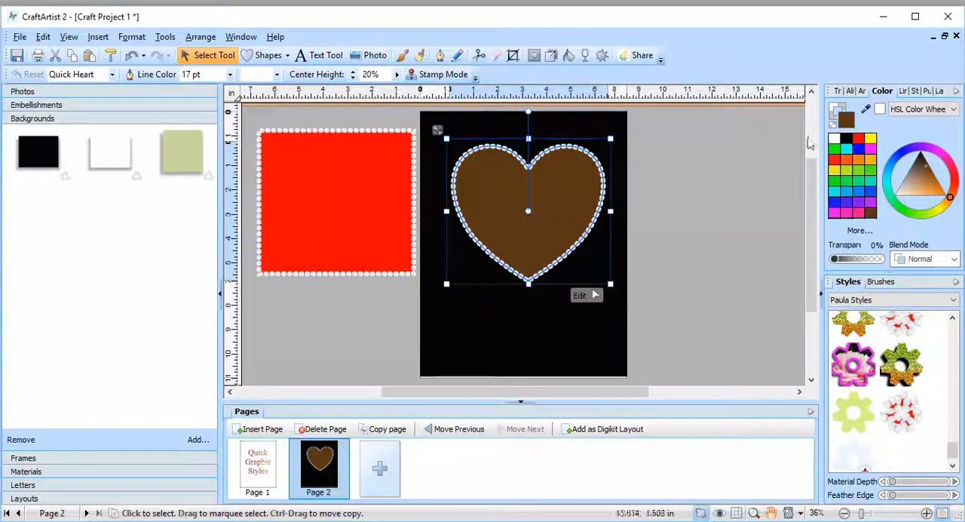
Step: Widen the brown heart's pearl outline to 24 pt and deselect the heart
{"action": "left_click", "coordinate": [908, 91]}
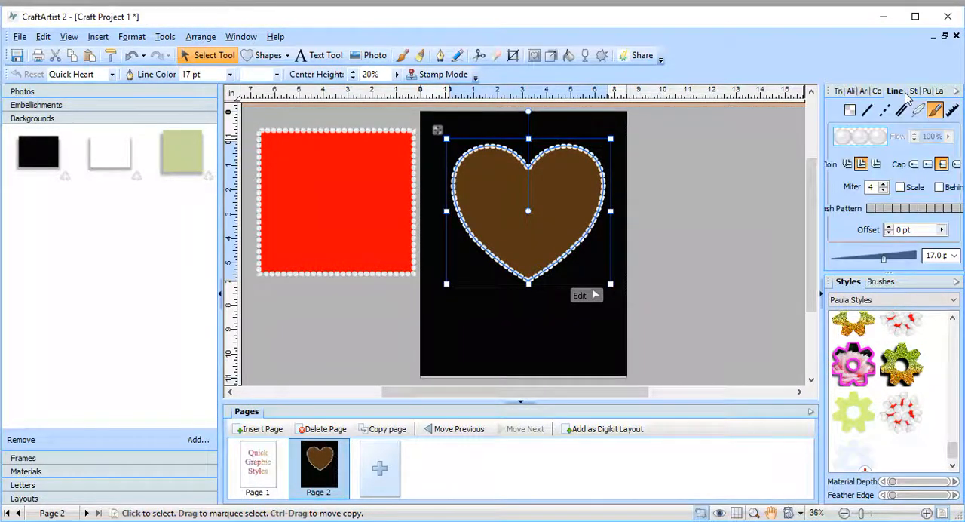
{"action": "mouse_move", "coordinate": [886, 261]}
{"action": "left_mouse_down"}
{"action": "mouse_move", "coordinate": [906, 263]}
{"action": "mouse_move", "coordinate": [893, 260]}
{"action": "left_mouse_up"}
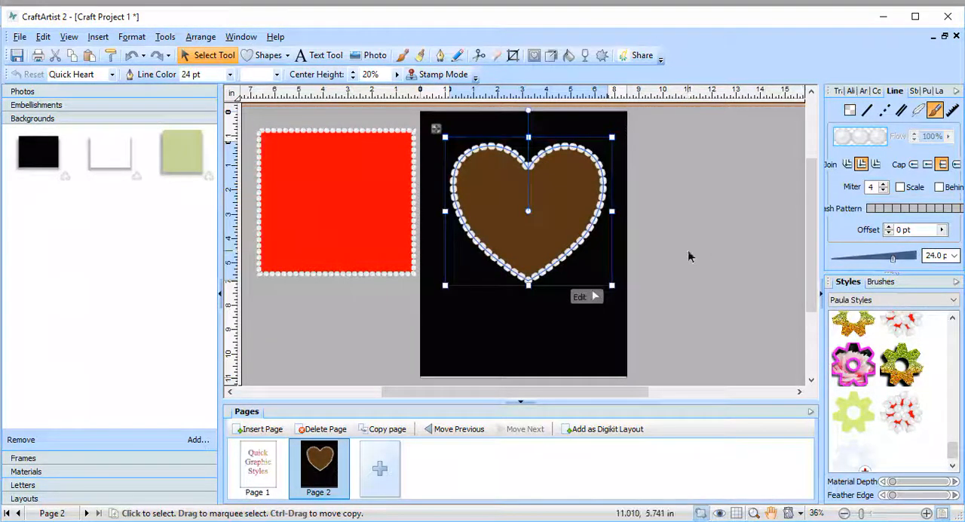
{"action": "left_click", "coordinate": [748, 228]}
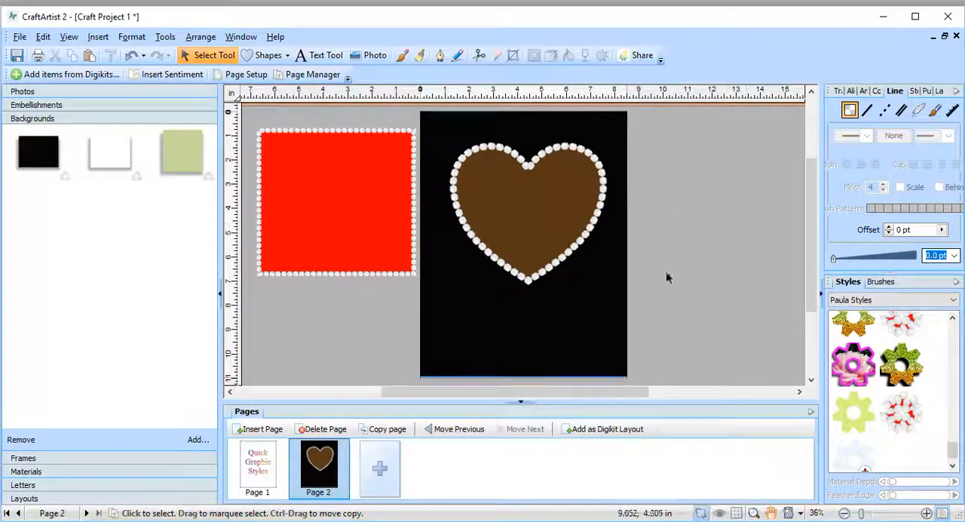
Step: Move the brown heart off the black page and place it over the red rectangle beside the page
{"action": "left_click", "coordinate": [523, 172]}
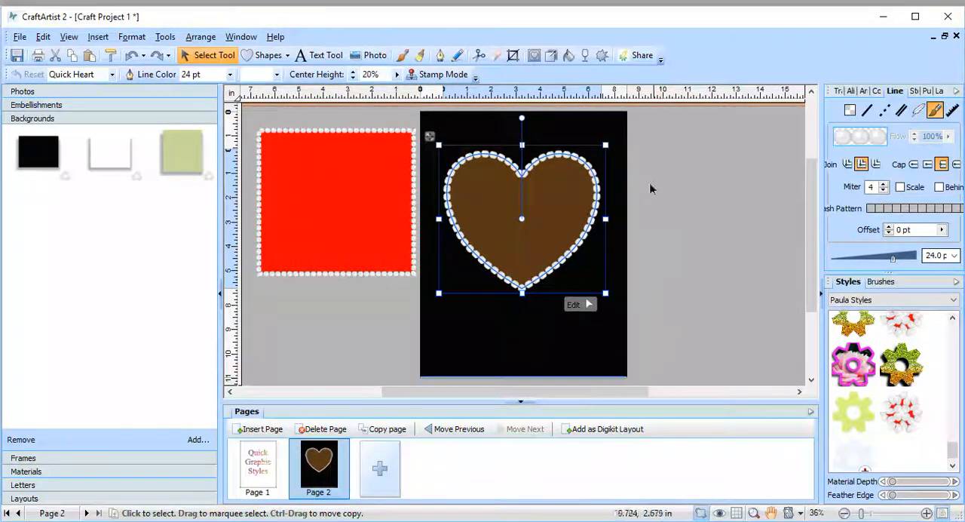
{"action": "left_click_drag", "start_coordinate": [590, 222], "coordinate": [626, 241]}
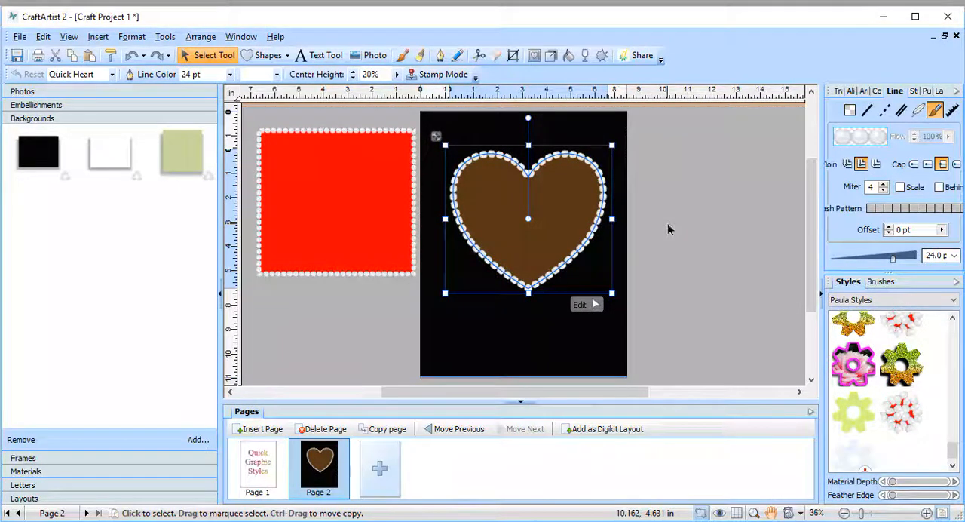
{"action": "left_click_drag", "start_coordinate": [580, 230], "coordinate": [393, 219]}
Step: Draw a new Quick Heart on the upper part of the black page
{"action": "left_click", "coordinate": [877, 90]}
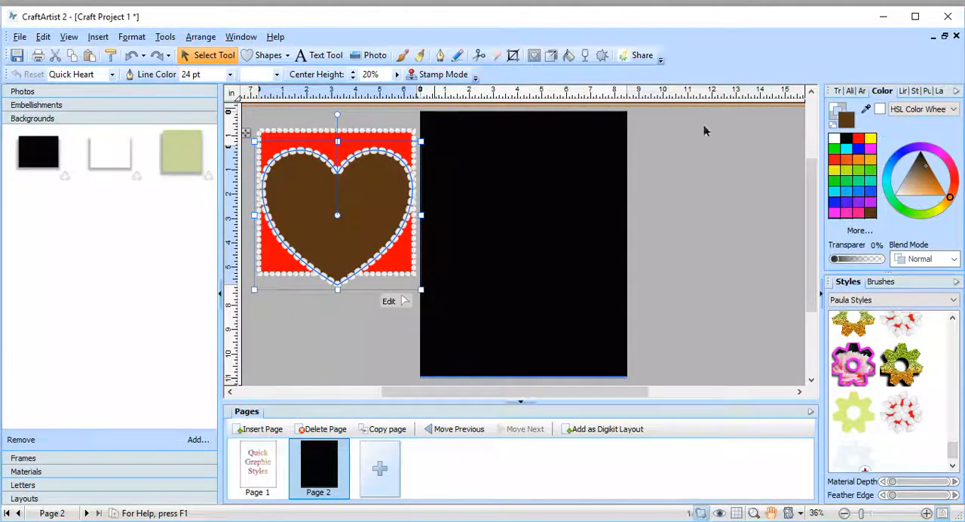
{"action": "left_click", "coordinate": [268, 55]}
{"action": "left_click", "coordinate": [286, 57]}
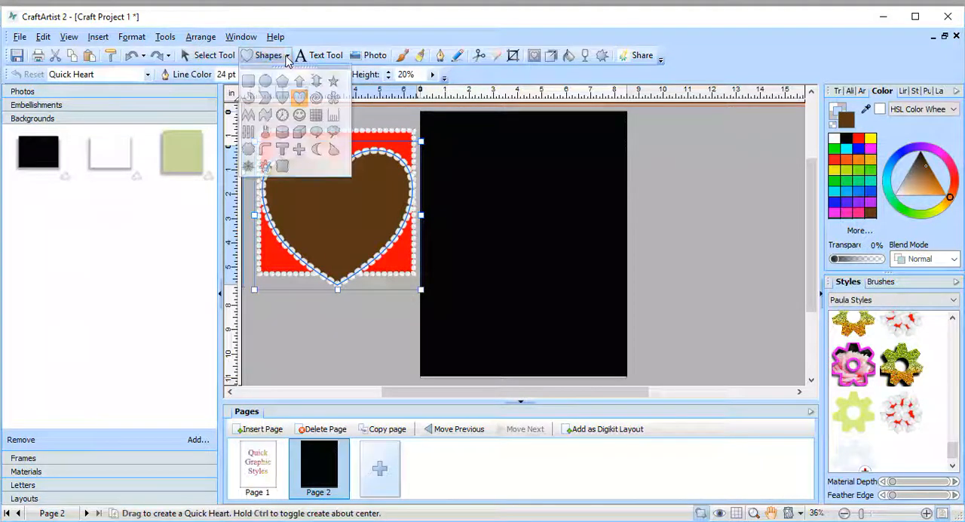
{"action": "left_click_drag", "start_coordinate": [453, 146], "coordinate": [587, 274]}
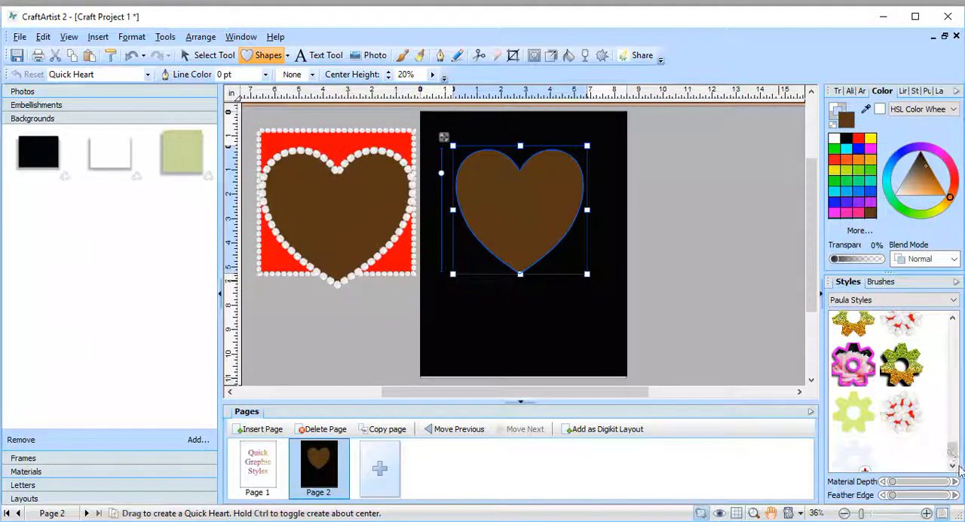
Step: Try the rainbow, colored light-streak and turquoise checkered styles from Paula Styles on the new heart
{"action": "left_click_drag", "start_coordinate": [952, 450], "coordinate": [963, 391]}
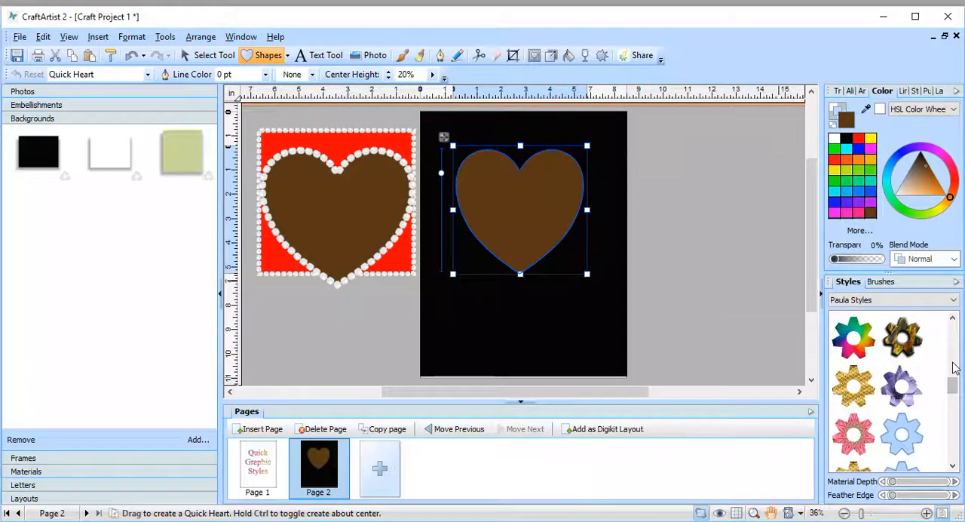
{"action": "left_click", "coordinate": [851, 337]}
{"action": "scroll", "coordinate": [706, 294], "scroll_direction": "up", "scroll_amount": 1}
{"action": "scroll", "coordinate": [706, 294], "scroll_direction": "down", "scroll_amount": 1}
{"action": "left_click", "coordinate": [910, 348]}
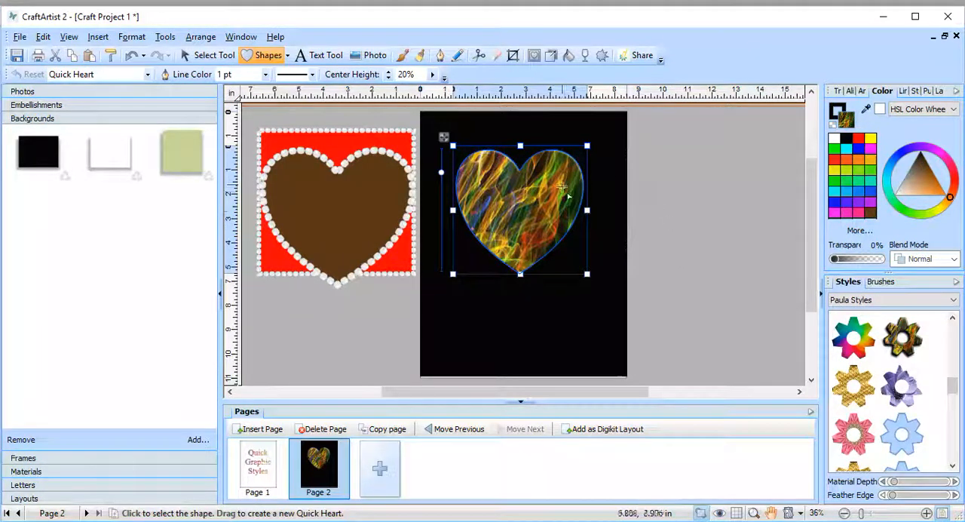
{"action": "left_click_drag", "start_coordinate": [954, 393], "coordinate": [956, 365]}
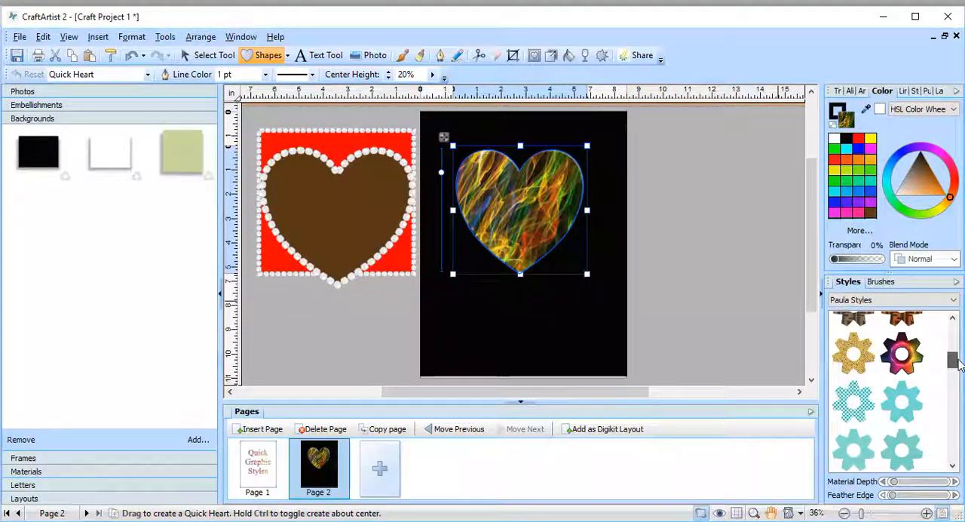
{"action": "left_click", "coordinate": [852, 398]}
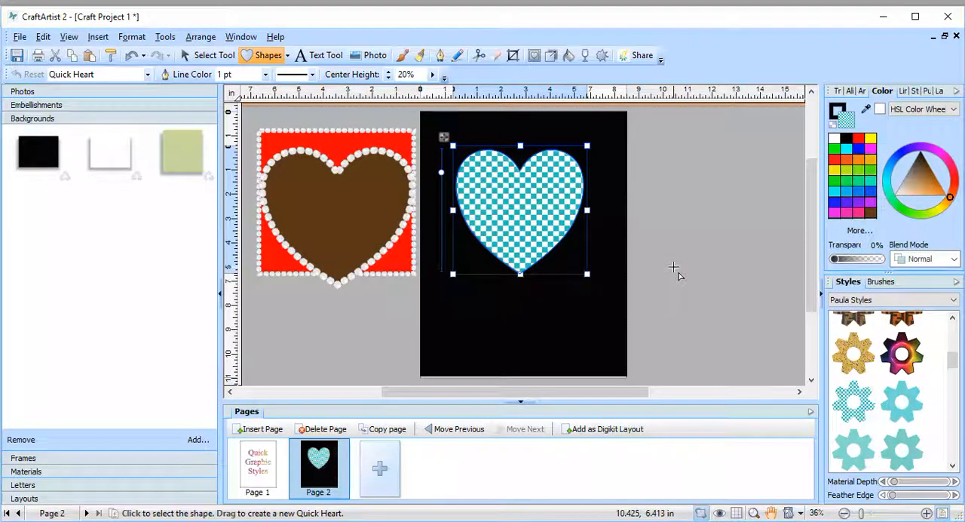
Step: Try the green blurred-photo, orange glitter and orange-to-pink glitter styles on the heart
{"action": "scroll", "coordinate": [911, 390], "scroll_direction": "up", "scroll_amount": 3}
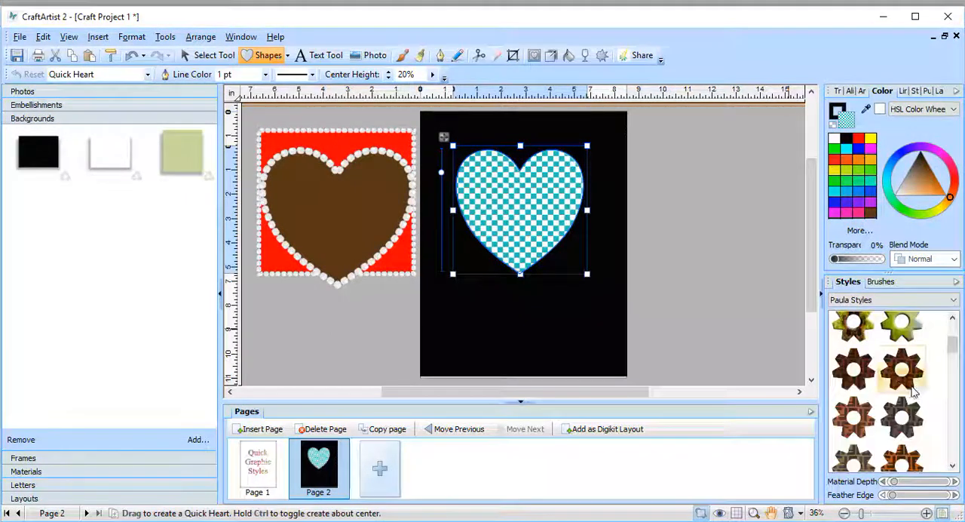
{"action": "scroll", "coordinate": [915, 392], "scroll_direction": "up", "scroll_amount": 3}
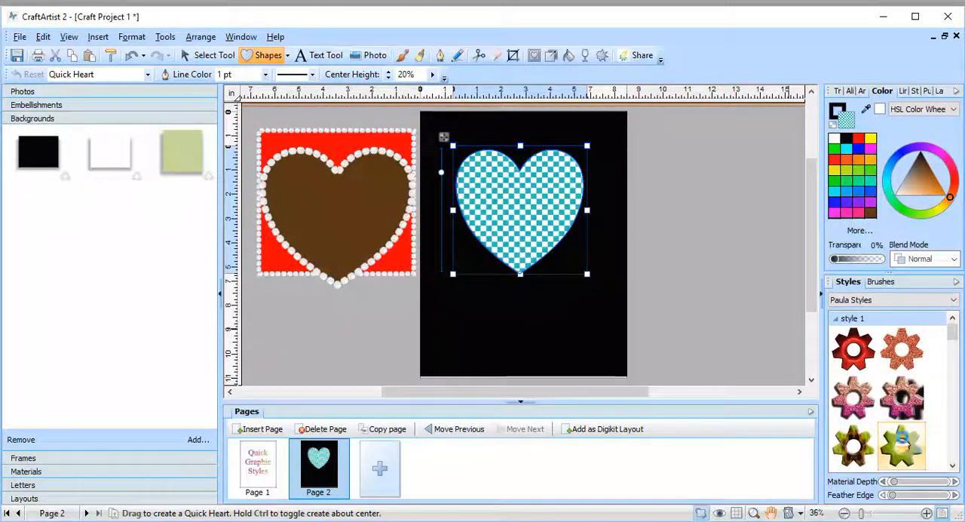
{"action": "left_click", "coordinate": [903, 445]}
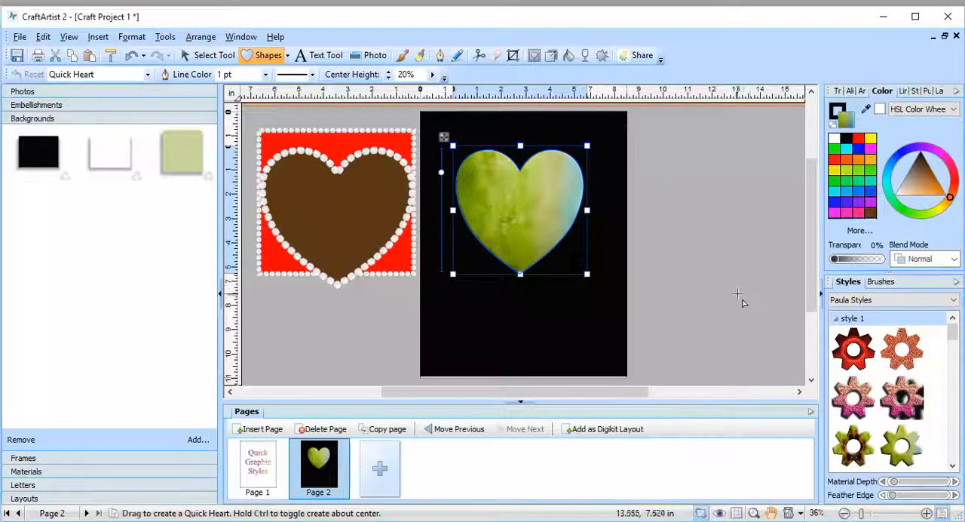
{"action": "left_click", "coordinate": [892, 351]}
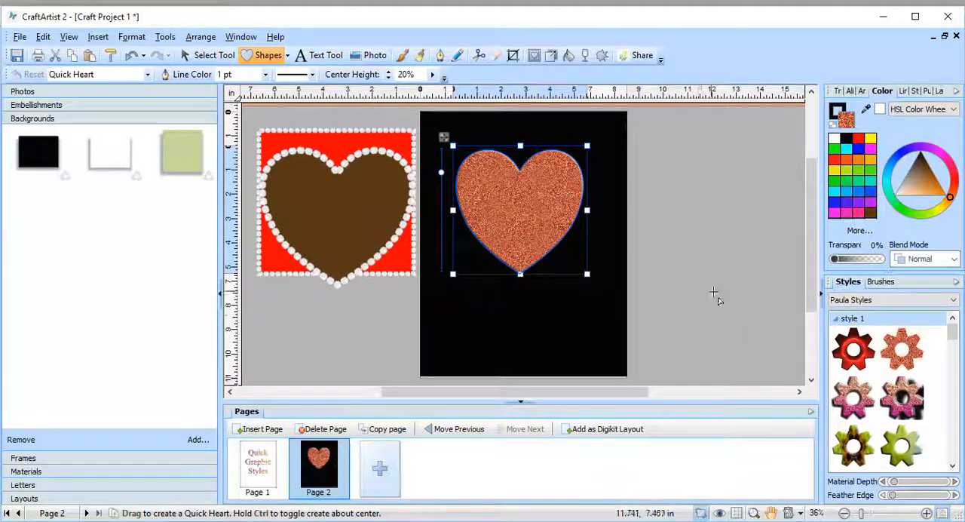
{"action": "left_click", "coordinate": [896, 408]}
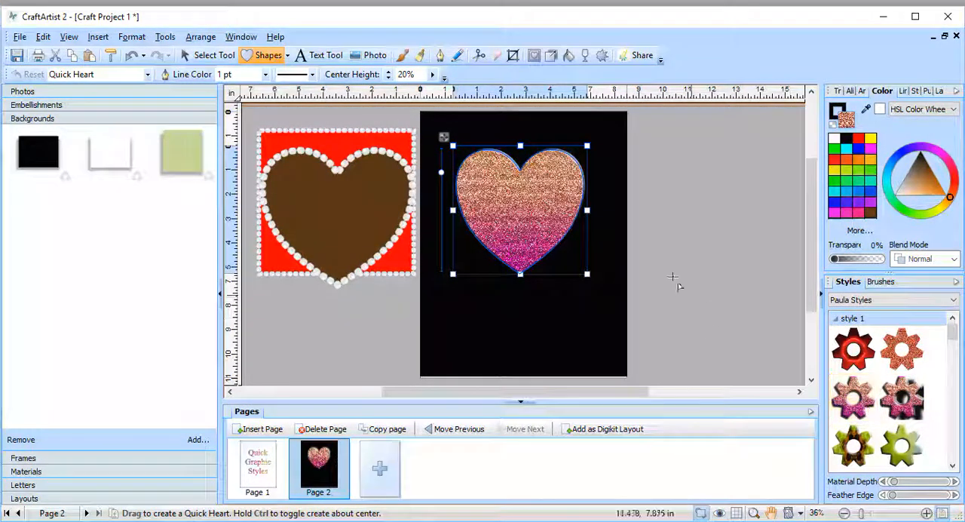
Step: Reselect the glitter heart and apply the first red 3D style from Paula Styles to it
{"action": "left_click", "coordinate": [673, 249]}
{"action": "left_click", "coordinate": [532, 213]}
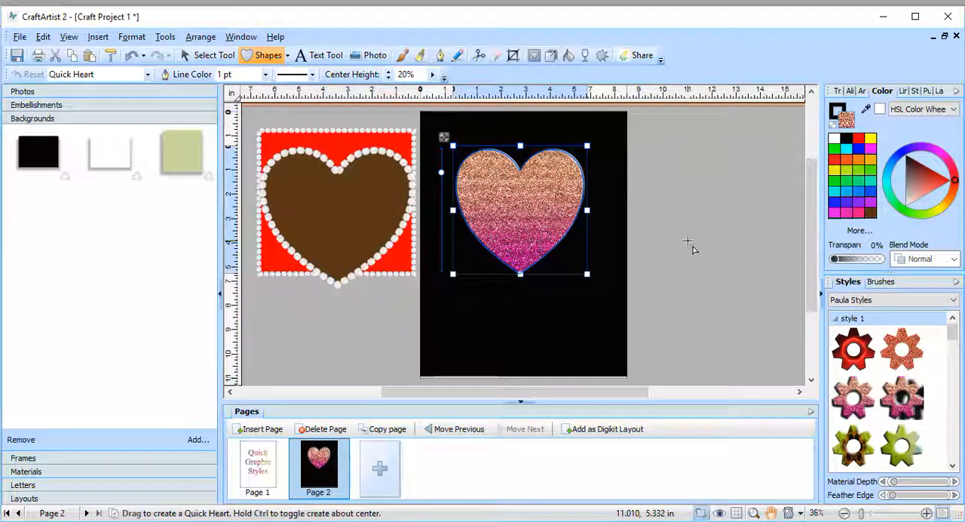
{"action": "left_click", "coordinate": [865, 348]}
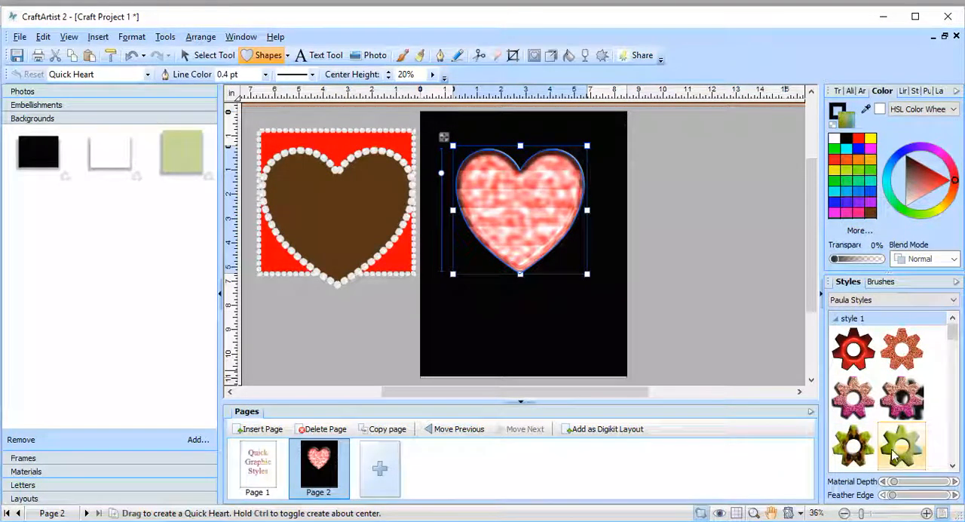
Step: Draw a second Quick Heart with the red 3D style and move it onto the page, overlapping the first
{"action": "left_click", "coordinate": [286, 56]}
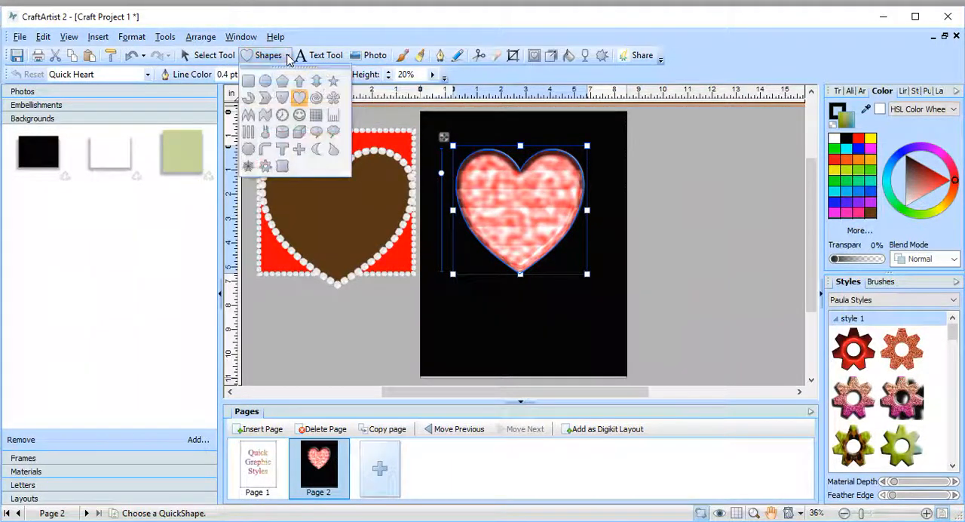
{"action": "left_click", "coordinate": [299, 100]}
{"action": "left_click_drag", "start_coordinate": [608, 151], "coordinate": [744, 270]}
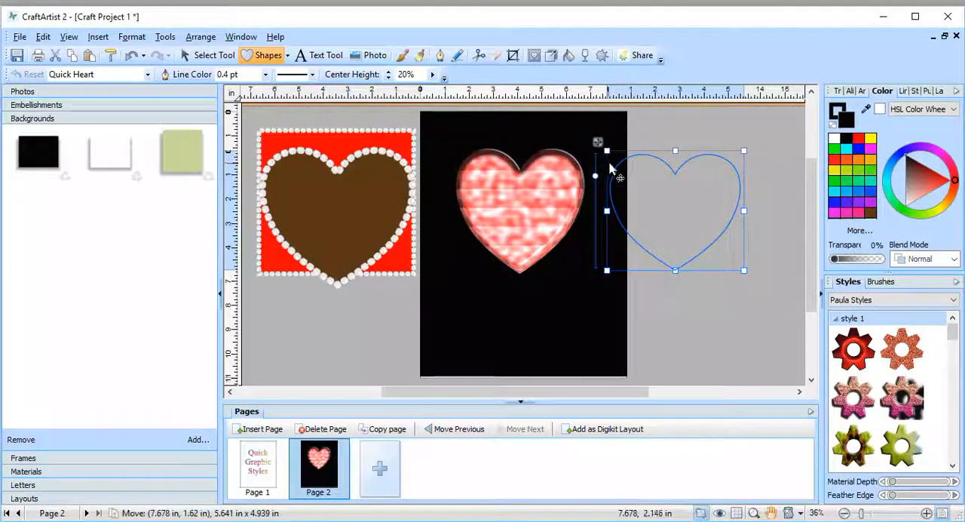
{"action": "left_click_drag", "start_coordinate": [607, 154], "coordinate": [502, 187]}
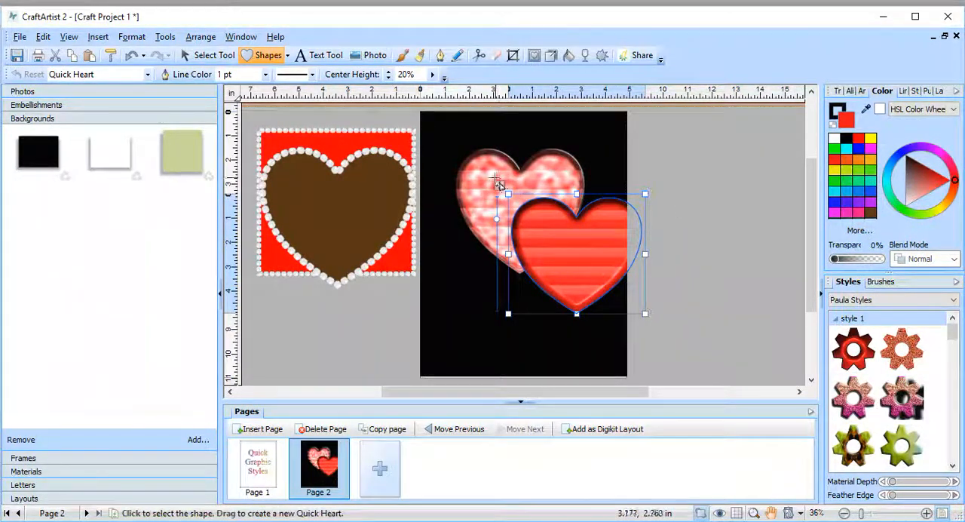
Step: Move the red striped heart below the pink heart, then enlarge it and shrink it back to a similar size
{"action": "left_click_drag", "start_coordinate": [496, 183], "coordinate": [432, 224]}
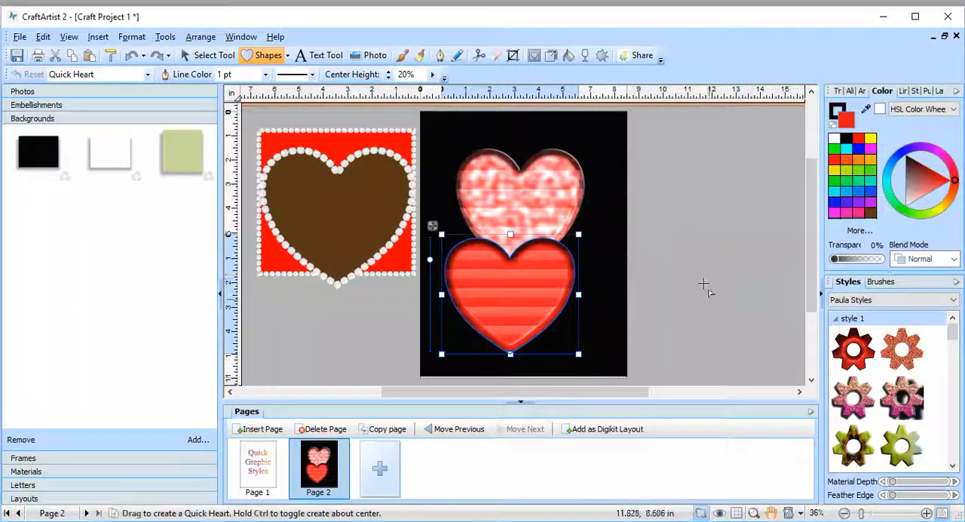
{"action": "left_click_drag", "start_coordinate": [582, 236], "coordinate": [625, 207]}
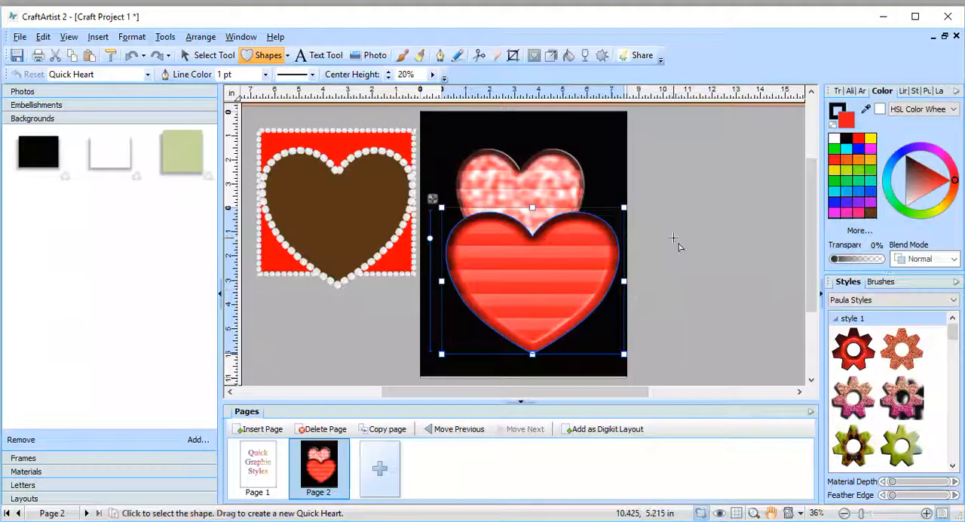
{"action": "left_click_drag", "start_coordinate": [623, 206], "coordinate": [581, 224]}
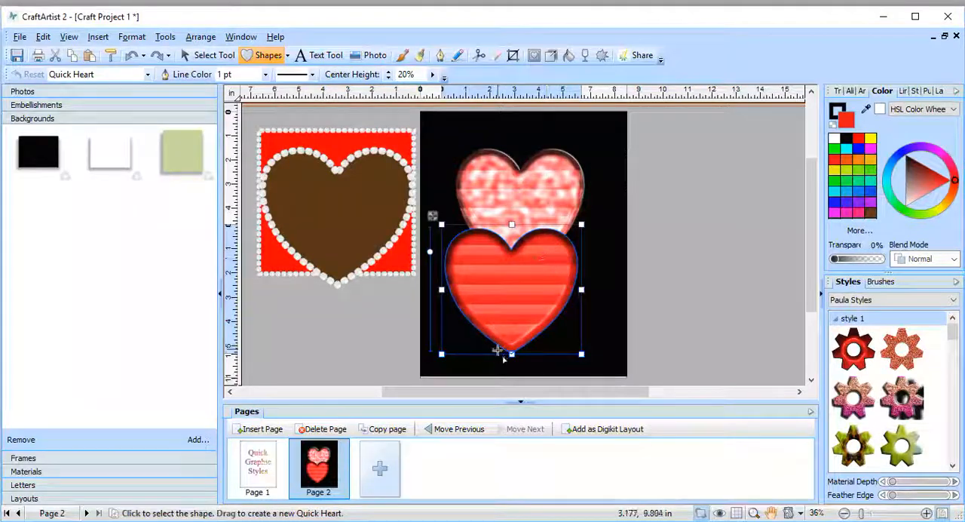
Step: Examine the 3D filter effects used on the red striped heart
{"action": "right_click", "coordinate": [546, 282]}
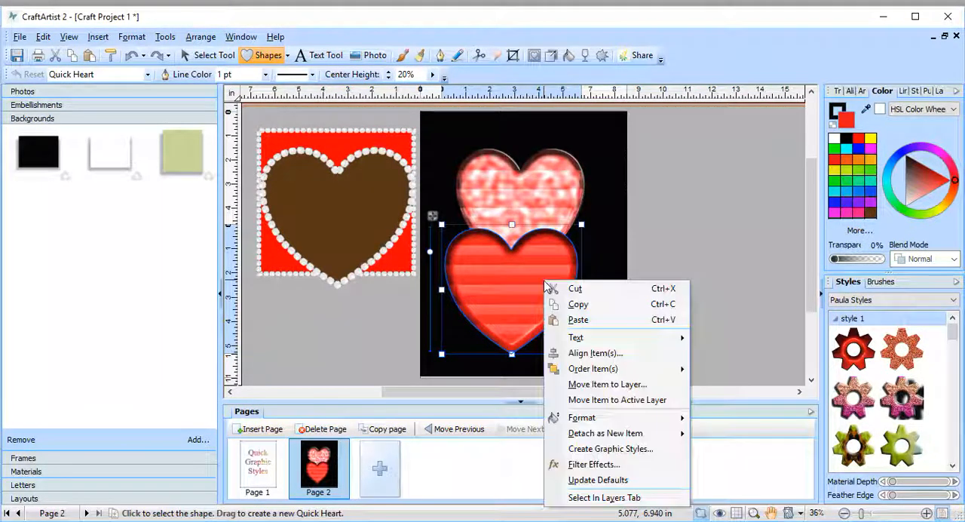
{"action": "left_click", "coordinate": [570, 466]}
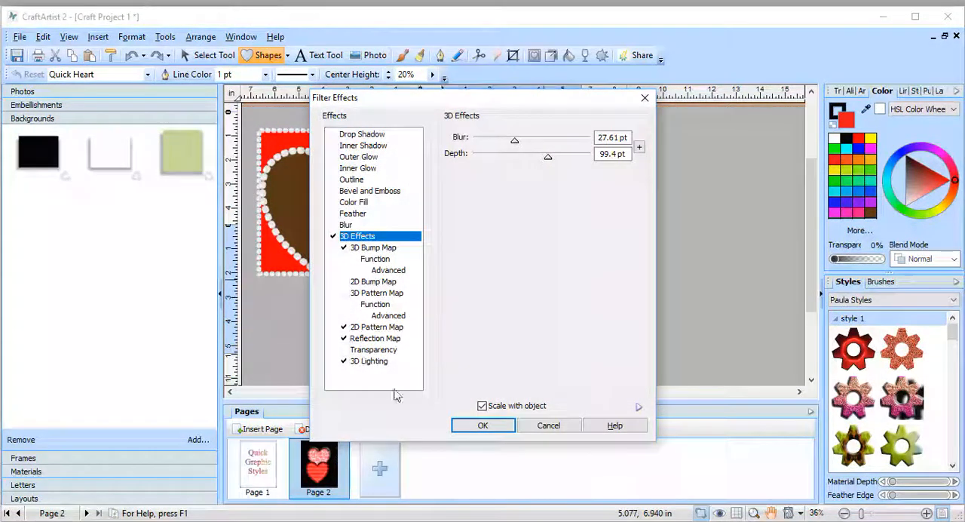
{"action": "left_click", "coordinate": [646, 99]}
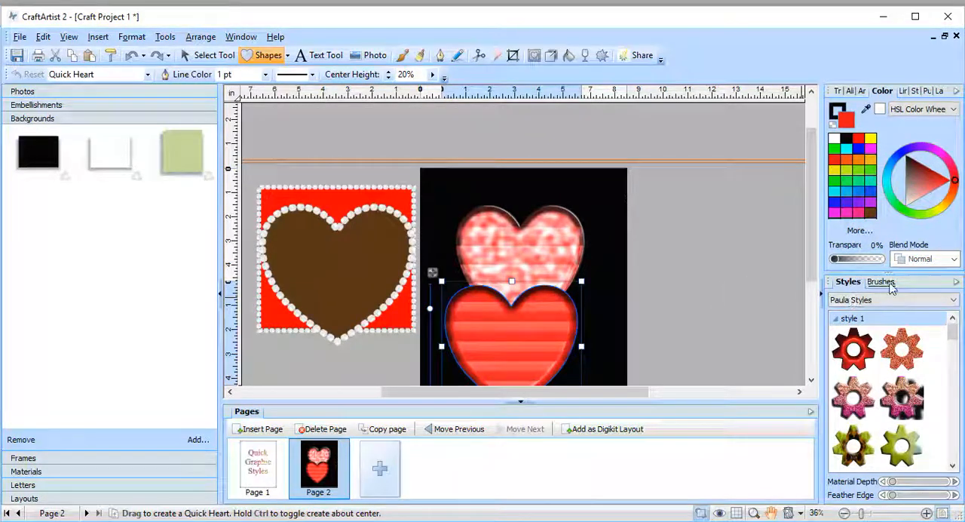
Step: Apply the blue-to-green rainbow gradient style to the red striped heart and enlarge it beyond the page edges
{"action": "left_click_drag", "start_coordinate": [951, 336], "coordinate": [941, 433]}
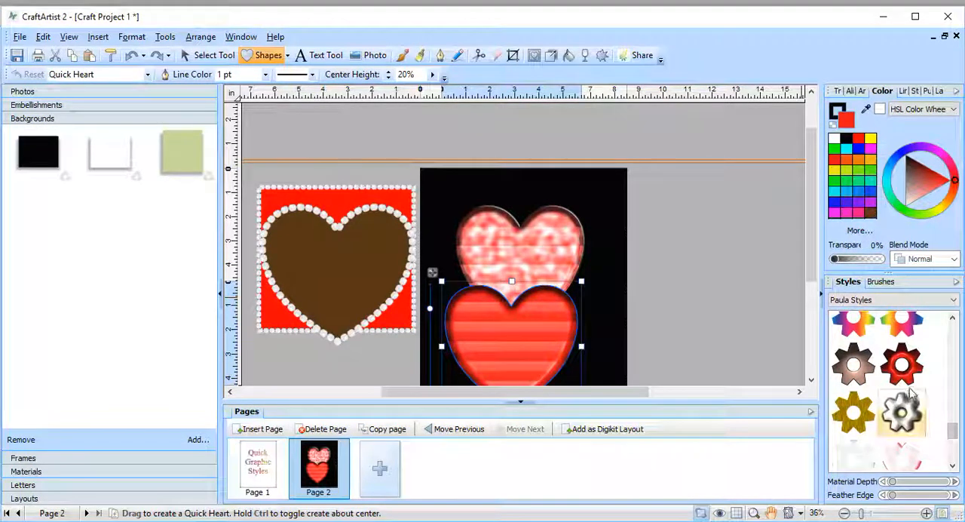
{"action": "left_click", "coordinate": [855, 335]}
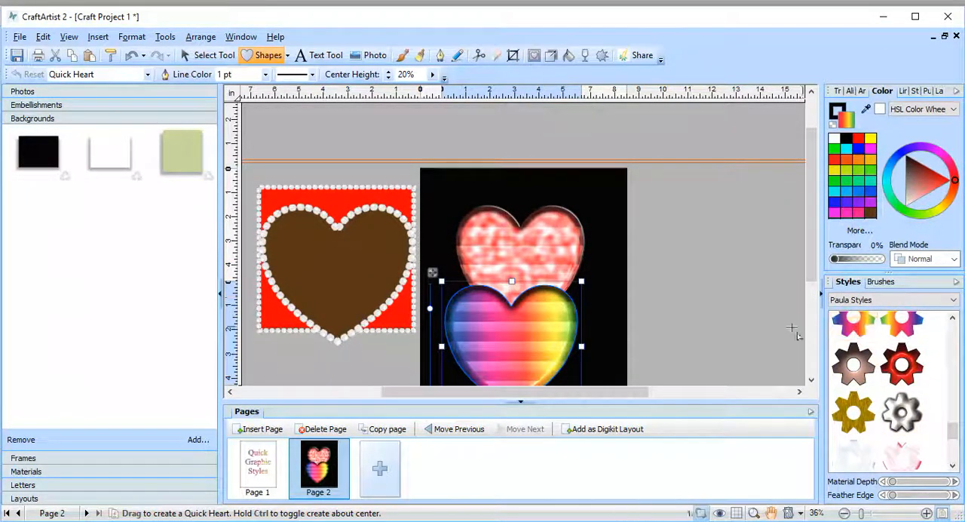
{"action": "scroll", "coordinate": [743, 309], "scroll_direction": "down", "scroll_amount": 3}
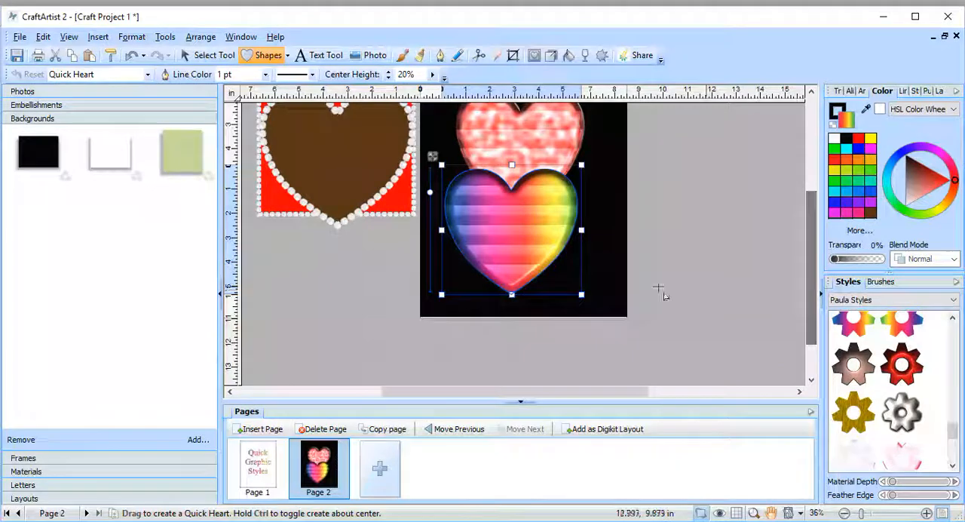
{"action": "left_click_drag", "start_coordinate": [582, 294], "coordinate": [716, 392]}
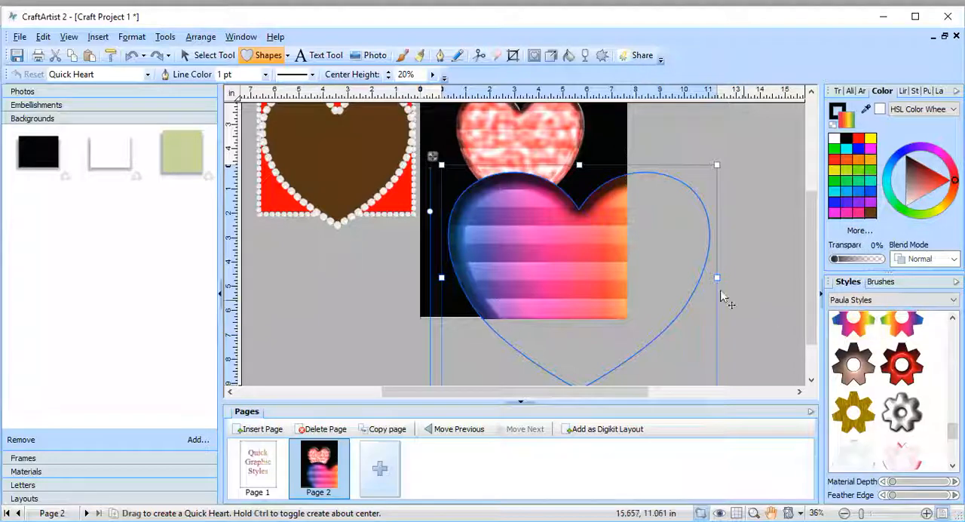
Step: Give the large striped heart the mirrored rainbow style, then shift it up and shrink it toward the page's lower-left corner
{"action": "left_click", "coordinate": [901, 323]}
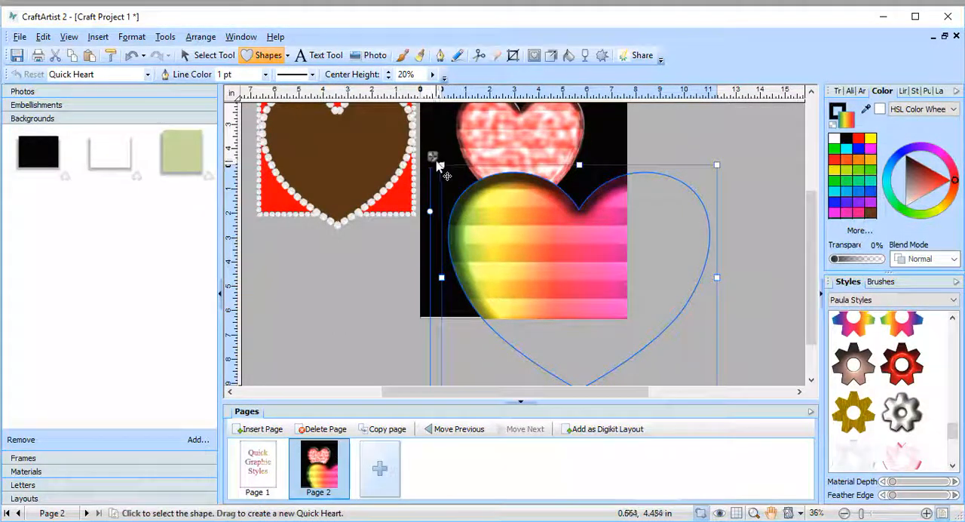
{"action": "left_click_drag", "start_coordinate": [447, 176], "coordinate": [349, 132]}
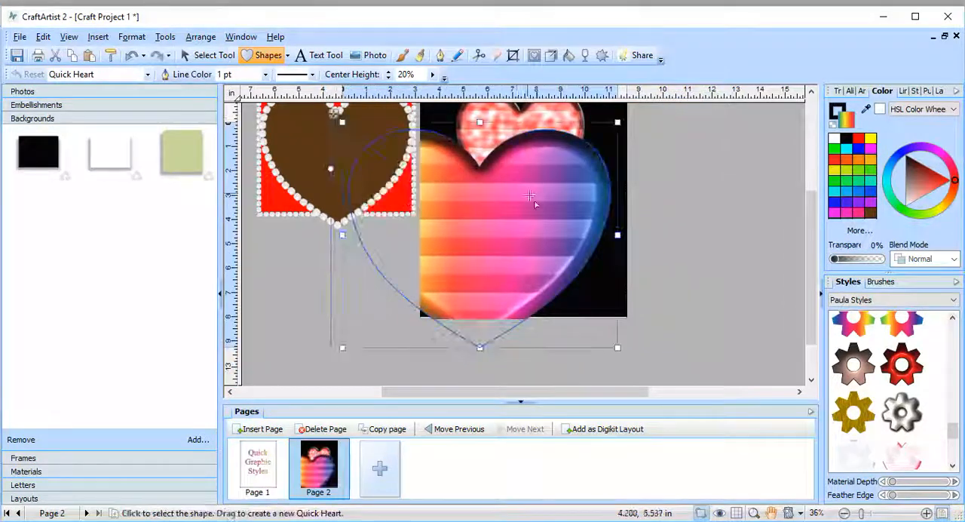
{"action": "left_click_drag", "start_coordinate": [635, 141], "coordinate": [471, 197]}
Step: Draw a wide third heart across the lower part of the page and extend its top edge upward
{"action": "left_click_drag", "start_coordinate": [443, 260], "coordinate": [653, 373]}
{"action": "left_click_drag", "start_coordinate": [548, 260], "coordinate": [576, 216]}
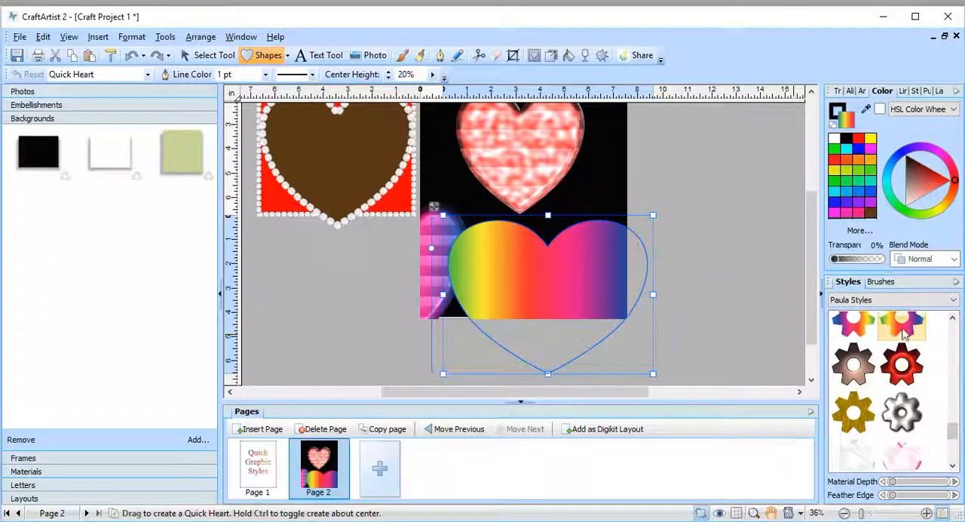
Step: Try the blue-to-green rainbow style on the wide heart, move it up under the pink heart and apply the mirrored green-to-blue rainbow style
{"action": "left_click", "coordinate": [849, 324]}
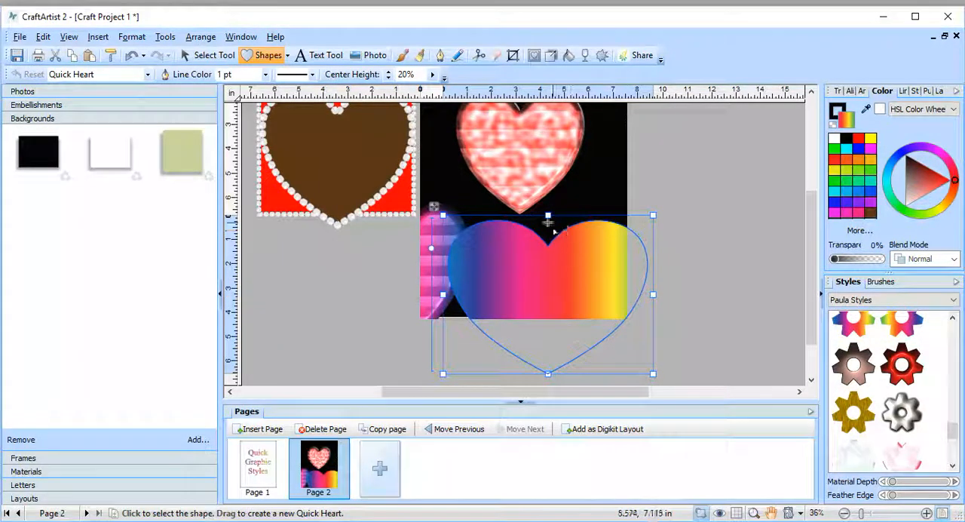
{"action": "left_click_drag", "start_coordinate": [442, 226], "coordinate": [413, 165]}
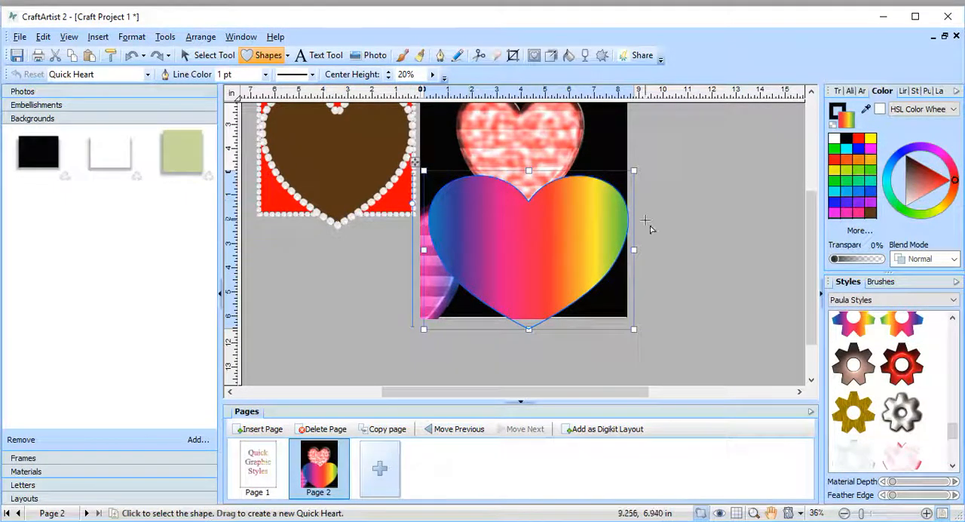
{"action": "left_click", "coordinate": [899, 326]}
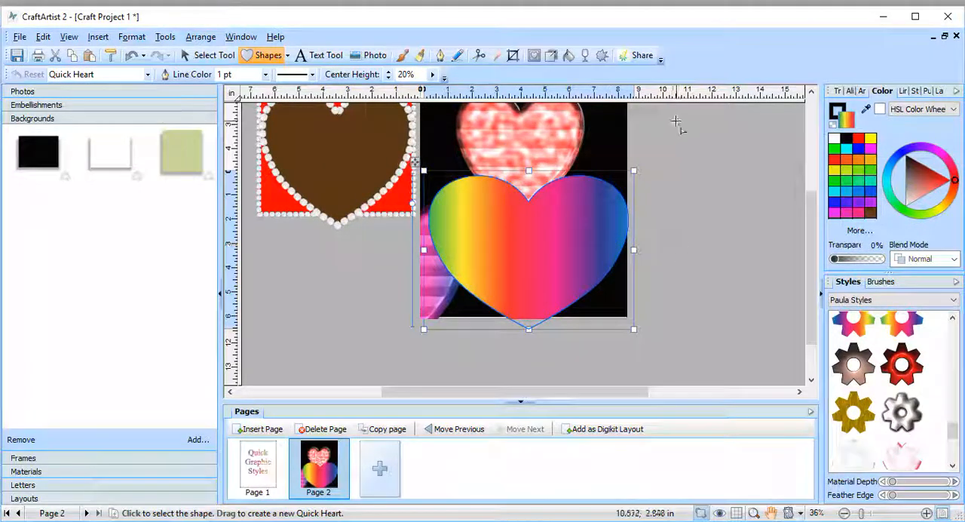
{"action": "scroll", "coordinate": [692, 181], "scroll_direction": "up", "scroll_amount": 1}
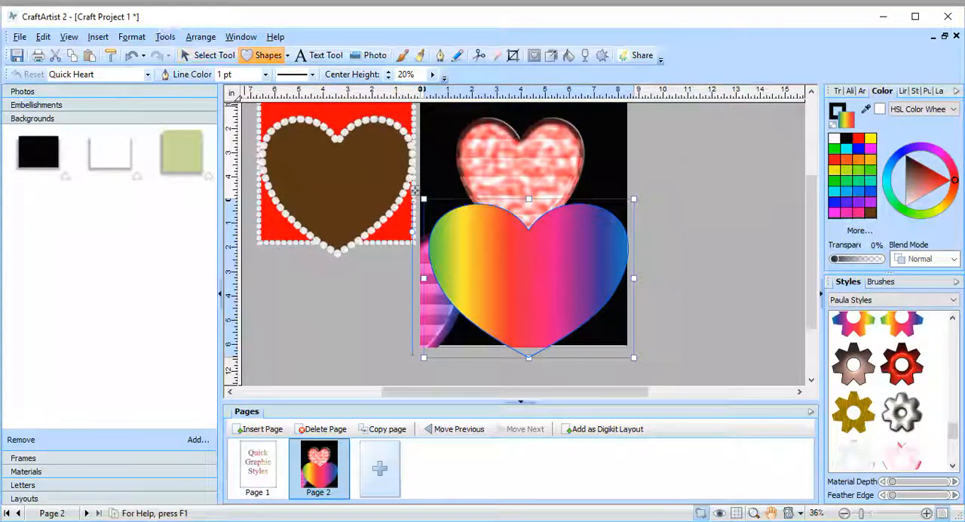